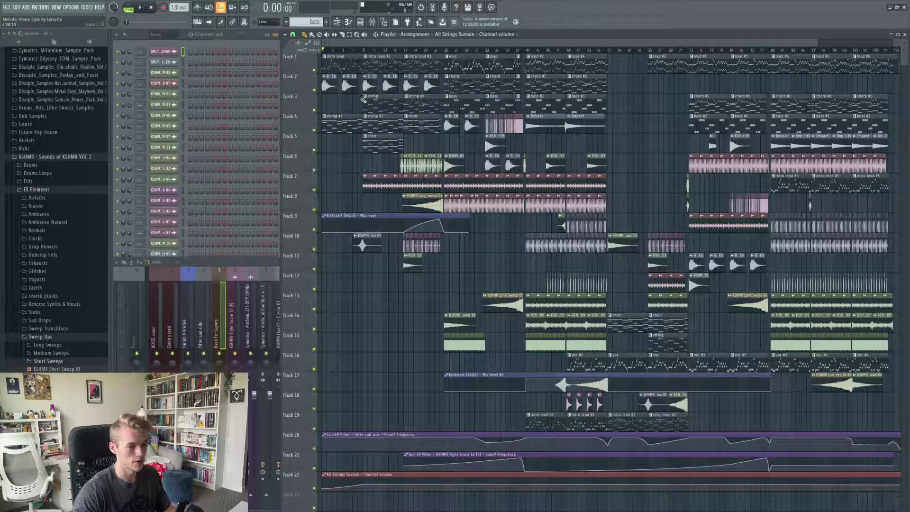
{"action": "scroll", "coordinate": [342, 51], "scroll_direction": "up", "scroll_amount": 4}
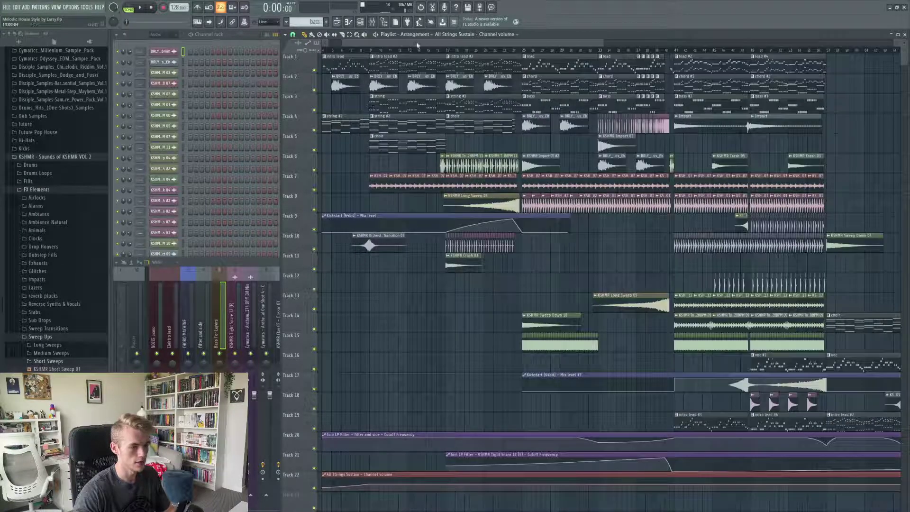
{"action": "left_click_drag", "start_coordinate": [417, 43], "coordinate": [344, 50]}
{"action": "left_click_drag", "start_coordinate": [591, 43], "coordinate": [827, 44]}
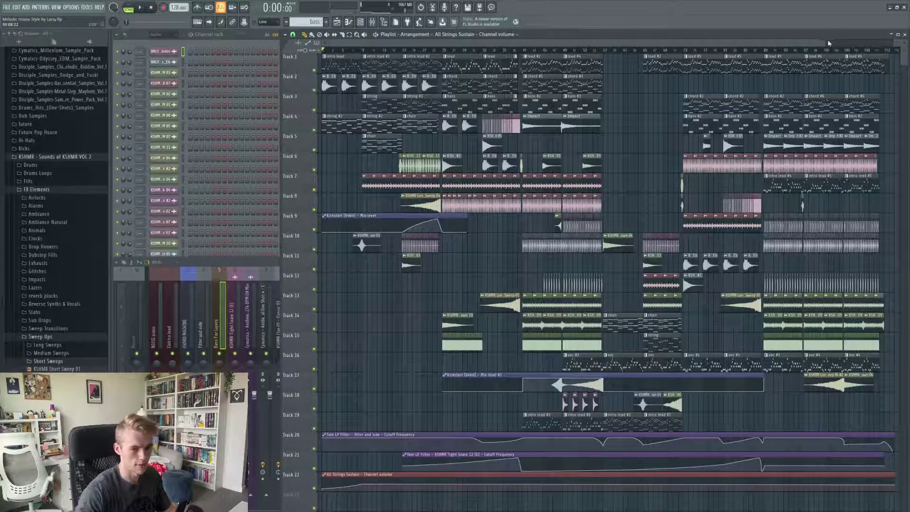
{"action": "left_click_drag", "start_coordinate": [829, 43], "coordinate": [632, 48]}
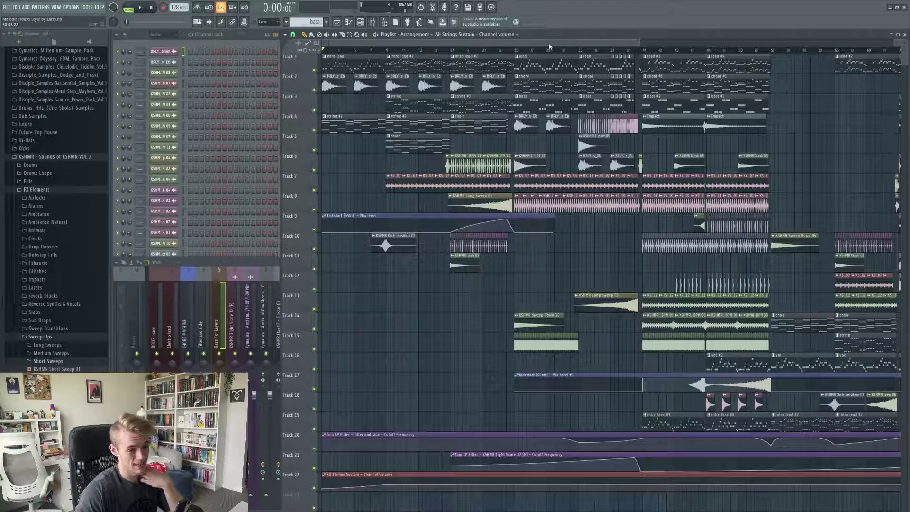
{"action": "scroll", "coordinate": [384, 190], "scroll_direction": "up", "scroll_amount": 2}
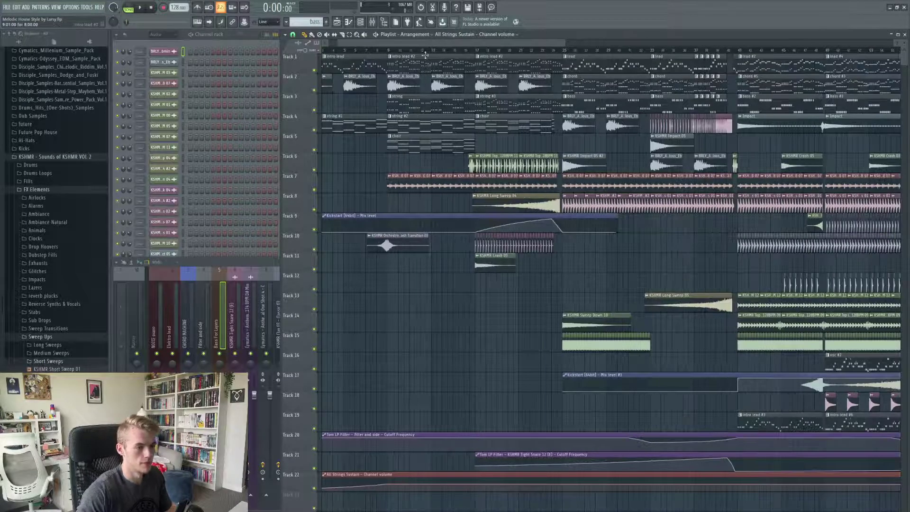
Step: Select the intro lead pattern, view the COOL DIGIPIANO channel's Nexus preset and audition the pattern
{"action": "left_click_drag", "start_coordinate": [420, 43], "coordinate": [332, 45]}
{"action": "left_click", "coordinate": [334, 63]}
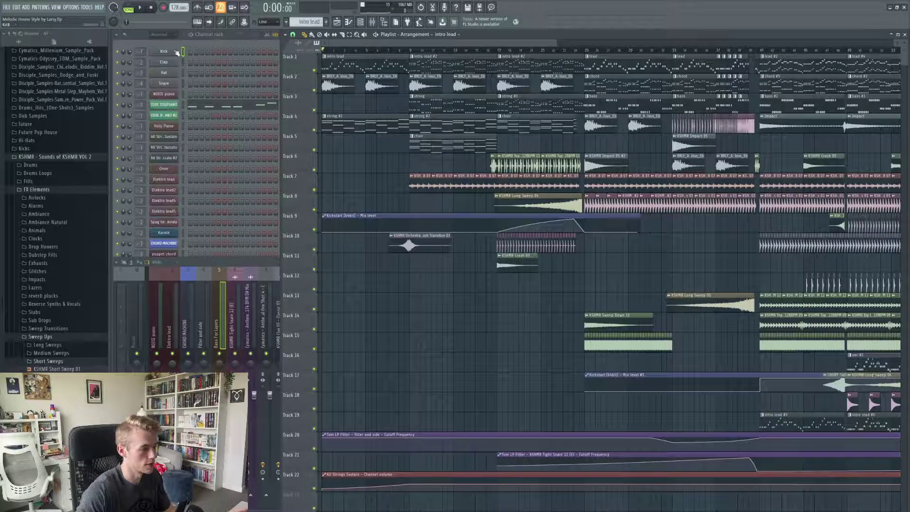
{"action": "left_click", "coordinate": [173, 107]}
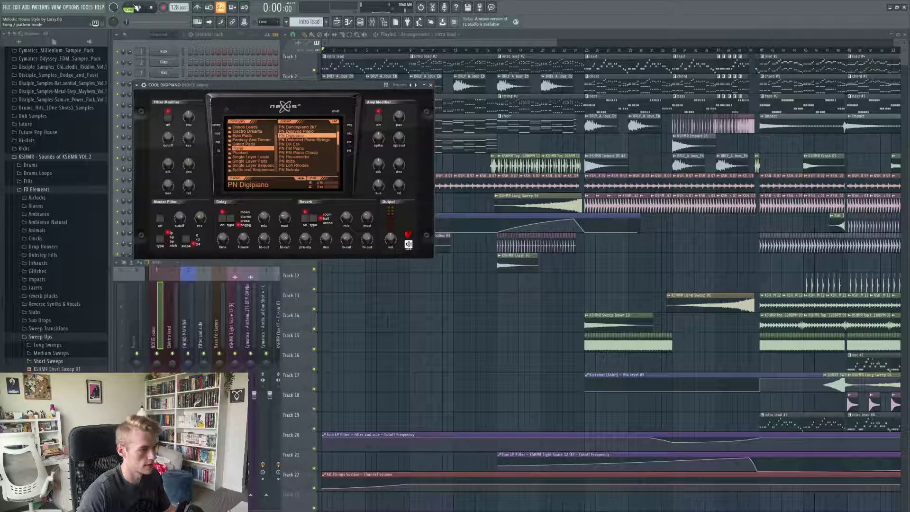
{"action": "left_click", "coordinate": [142, 7]}
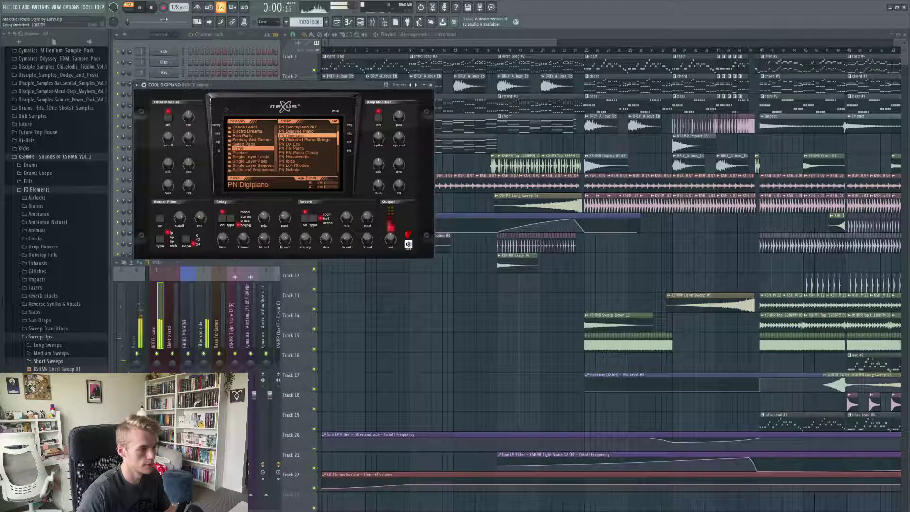
{"action": "left_click", "coordinate": [430, 85]}
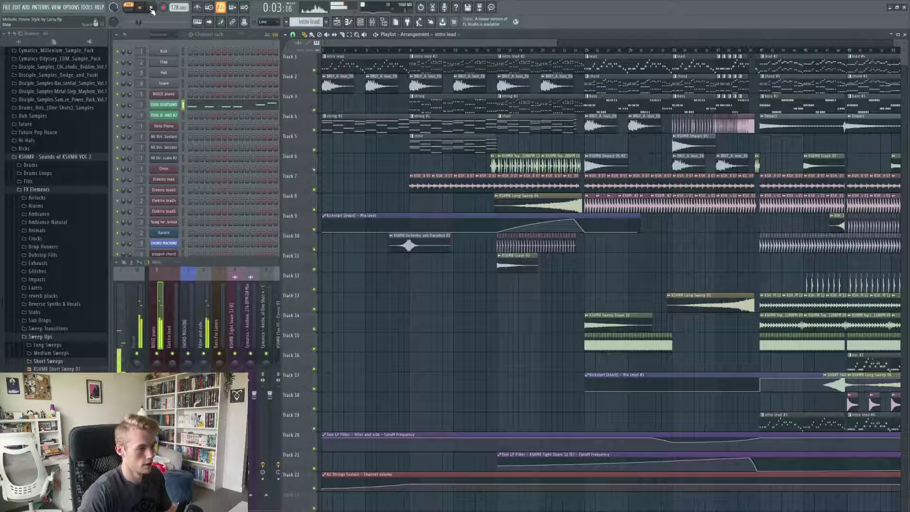
Step: Examine the COOL DIGIPIANO melody in the piano roll during playback, close the roll and stop playback
{"action": "left_click", "coordinate": [270, 103]}
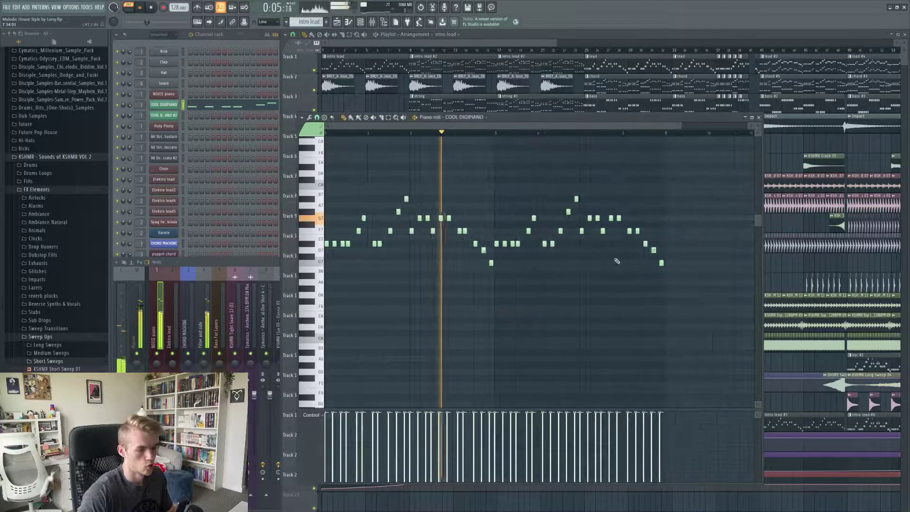
{"action": "left_click", "coordinate": [758, 117]}
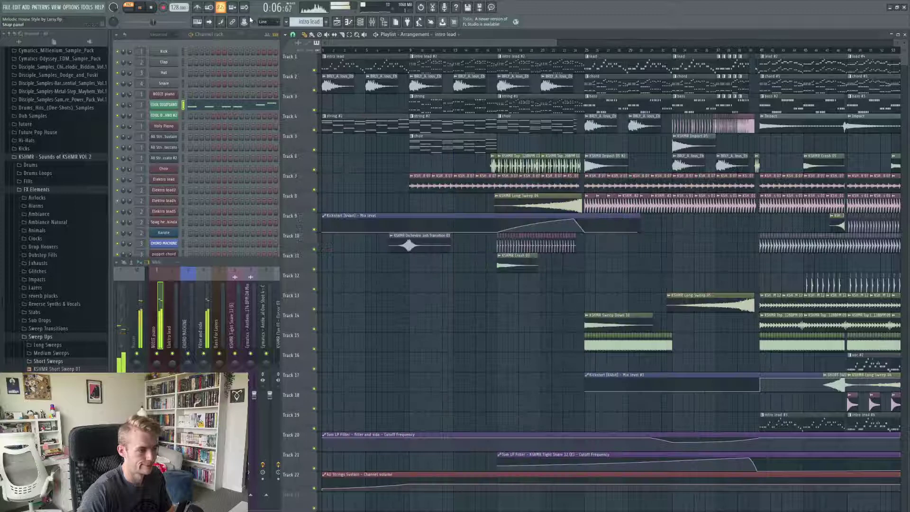
{"action": "left_click", "coordinate": [150, 7]}
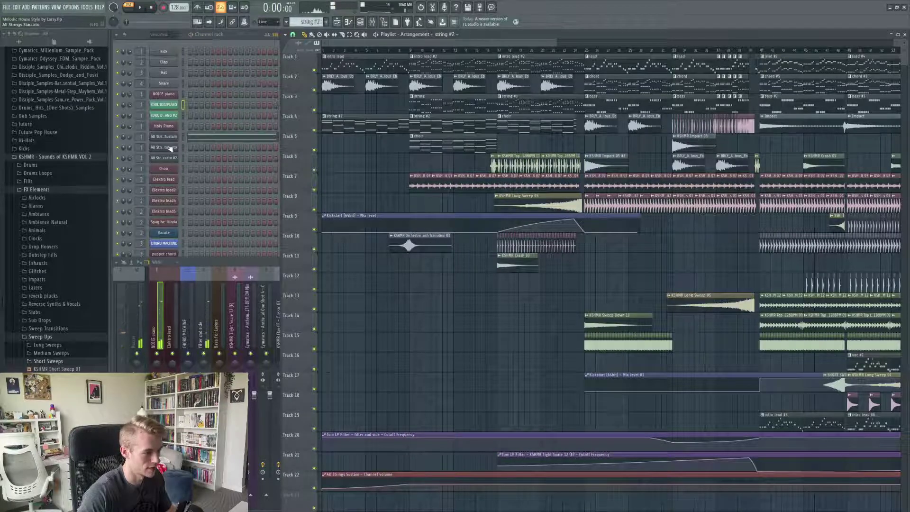
Step: View the All Strings Sustain channel's FLEX preset and audition the string #2 pattern by itself
{"action": "left_click", "coordinate": [163, 136]}
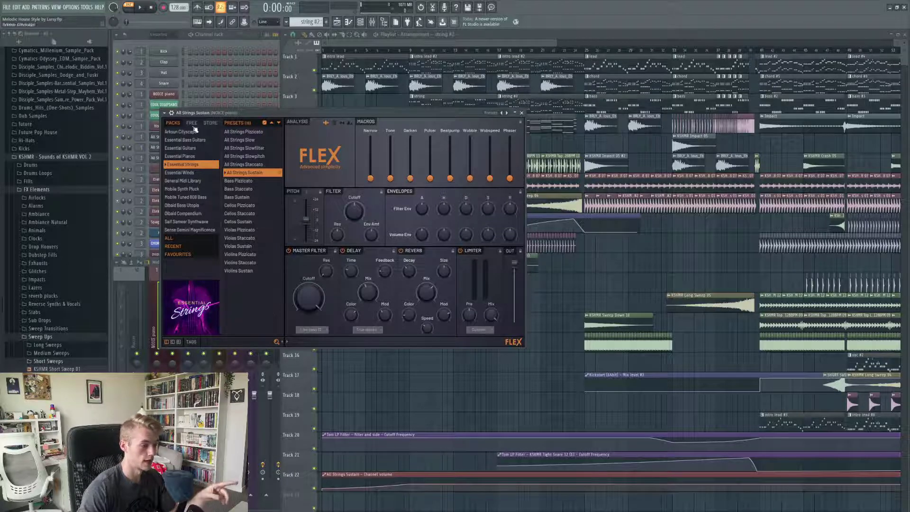
{"action": "left_click", "coordinate": [522, 113]}
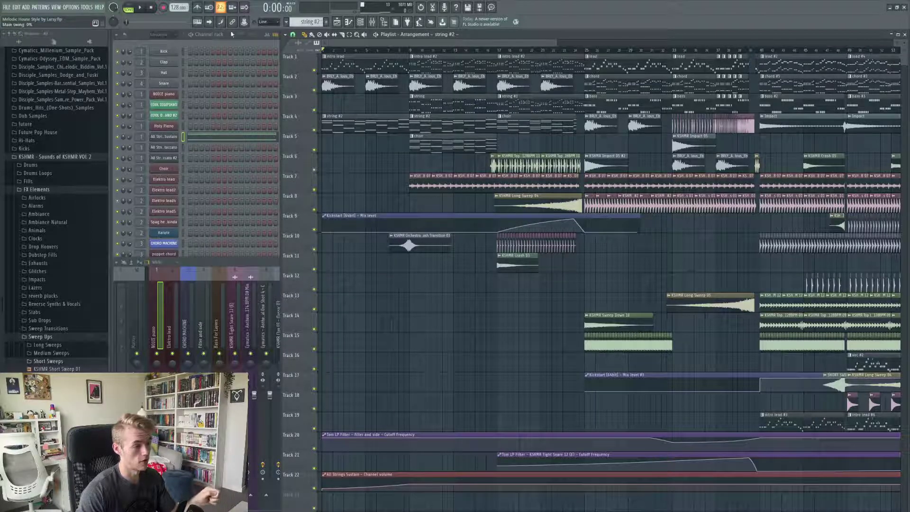
{"action": "left_click", "coordinate": [146, 10]}
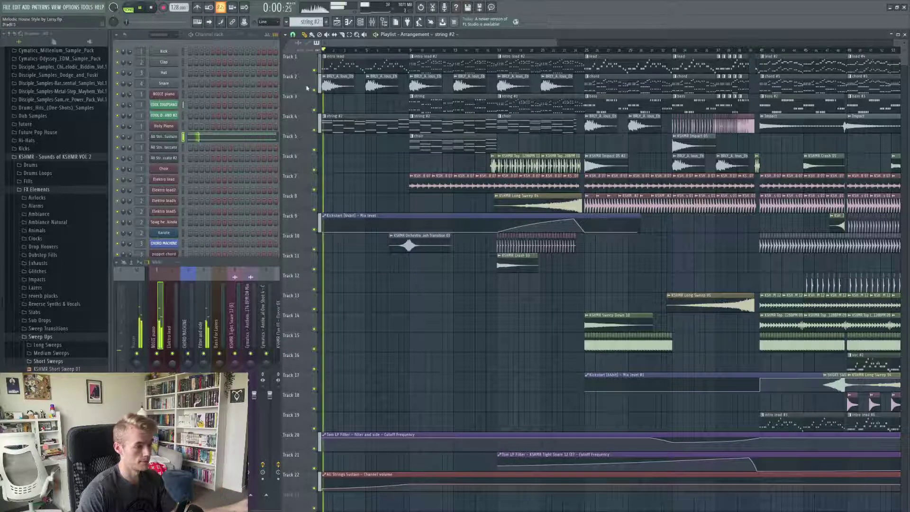
{"action": "left_click", "coordinate": [170, 137]}
{"action": "left_click", "coordinate": [128, 8]}
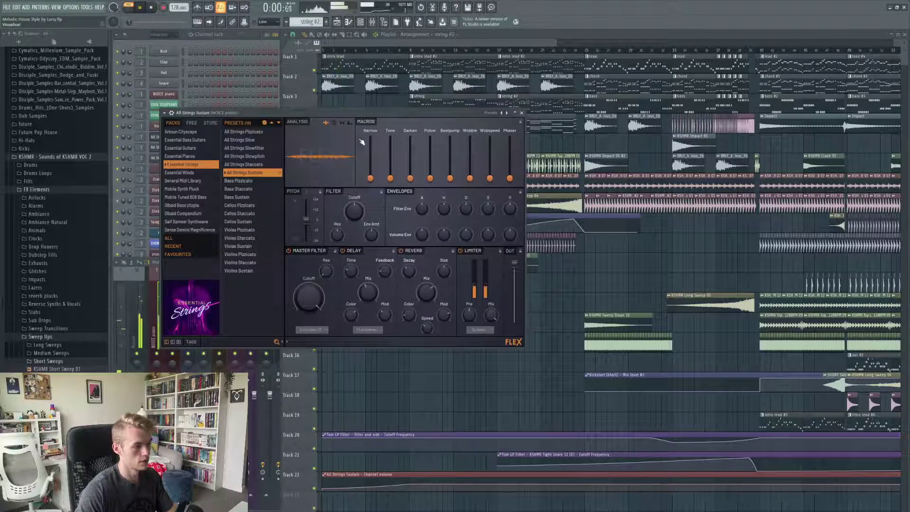
{"action": "left_click", "coordinate": [521, 112]}
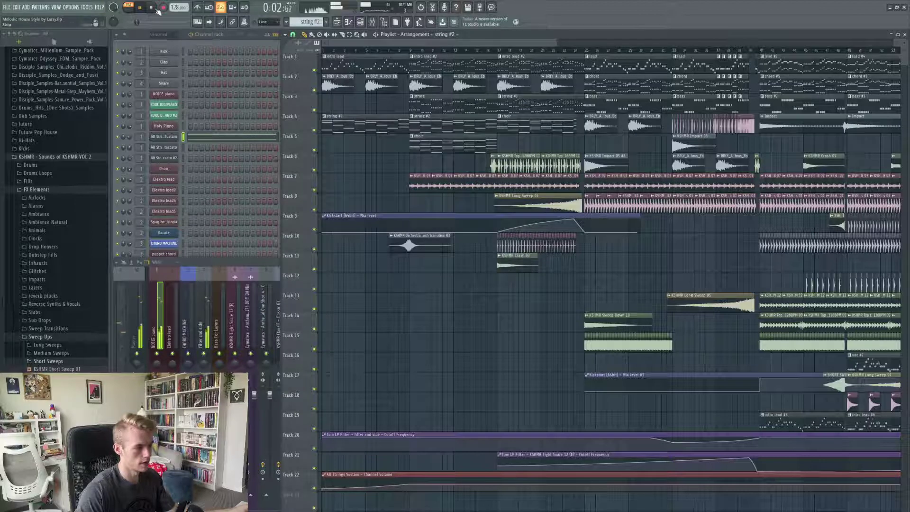
{"action": "key", "text": "space"}
Step: Examine the All Strings Sustain volume automation on Track 22 and the channel volume's automation options
{"action": "scroll", "coordinate": [396, 229], "scroll_direction": "down", "scroll_amount": 2}
{"action": "scroll", "coordinate": [405, 261], "scroll_direction": "up", "scroll_amount": 2}
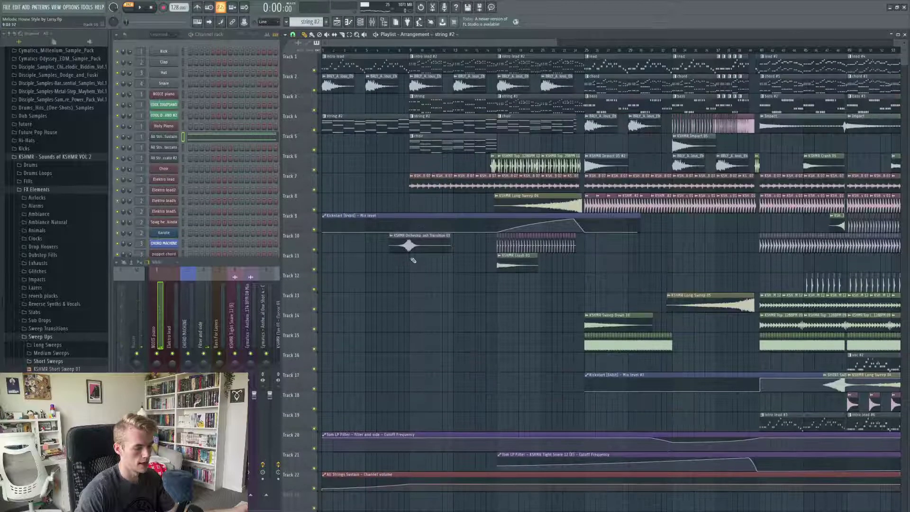
{"action": "scroll", "coordinate": [388, 67], "scroll_direction": "down", "scroll_amount": 2}
{"action": "key", "text": "l"}
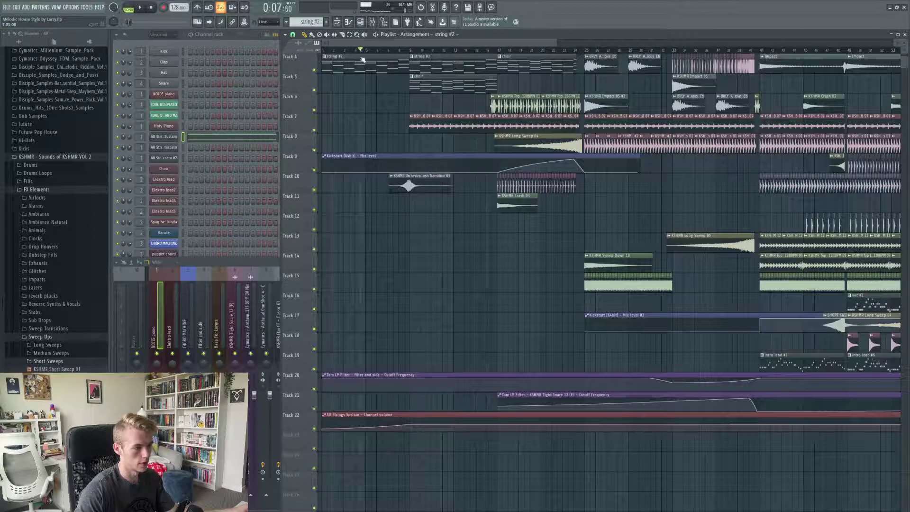
{"action": "right_click", "coordinate": [130, 138]}
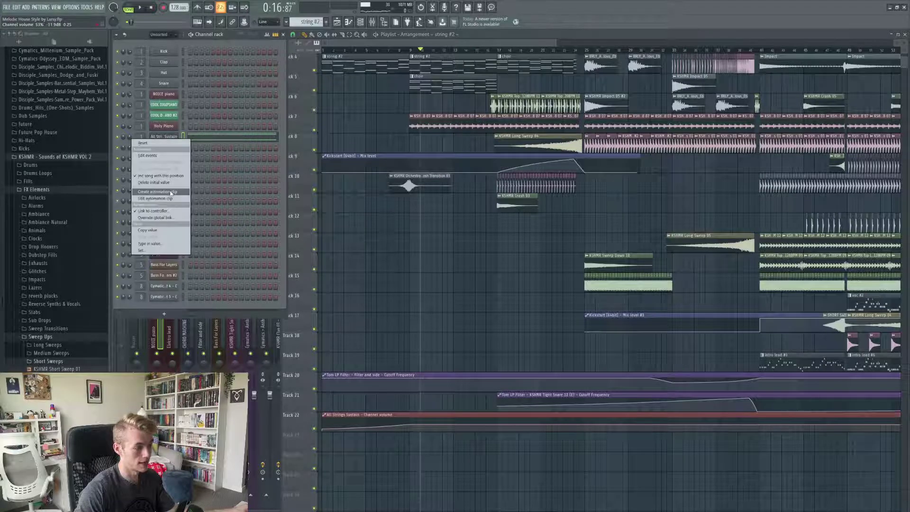
{"action": "left_click", "coordinate": [383, 41]}
Step: Play the arrangement from just before the intro lead #2 clip and pause shortly after the section begins
{"action": "scroll", "coordinate": [434, 181], "scroll_direction": "up", "scroll_amount": 3}
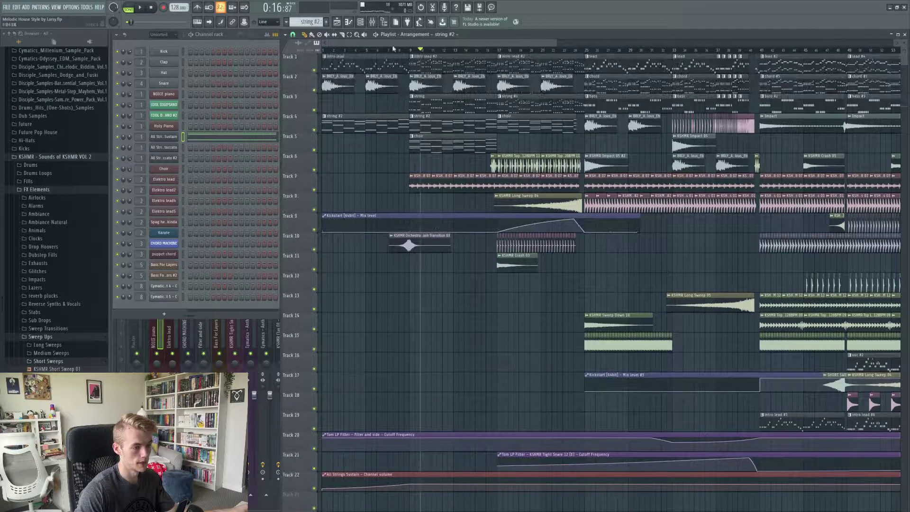
{"action": "left_click", "coordinate": [405, 50]}
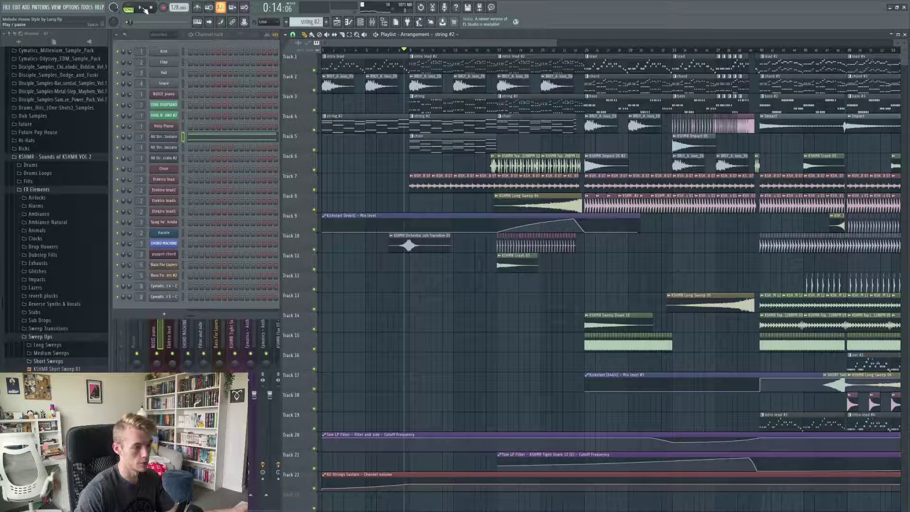
{"action": "left_click", "coordinate": [142, 9]}
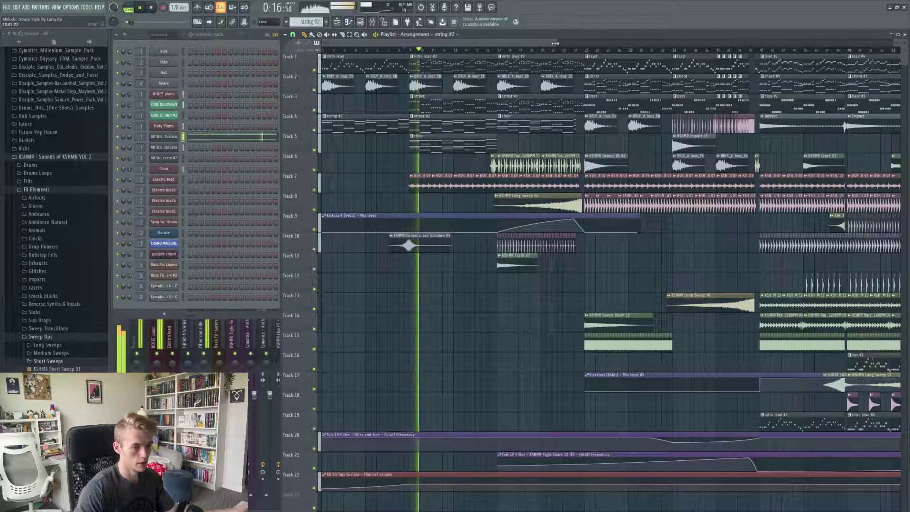
{"action": "left_click_drag", "start_coordinate": [555, 43], "coordinate": [447, 45]}
{"action": "left_click", "coordinate": [142, 8]}
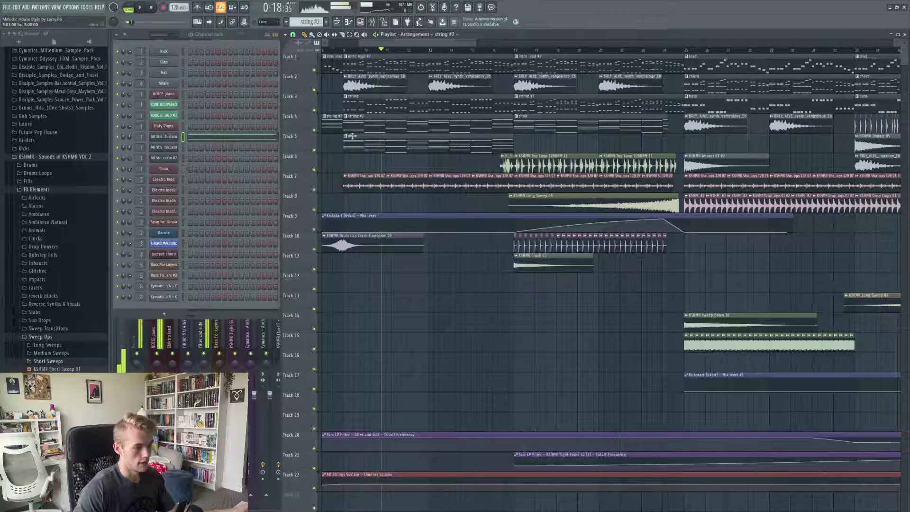
Step: Open the choir pattern's notes, view the Choir channel's Nexus preset and audition the pattern
{"action": "double_click", "coordinate": [358, 141]}
{"action": "left_click", "coordinate": [172, 169]}
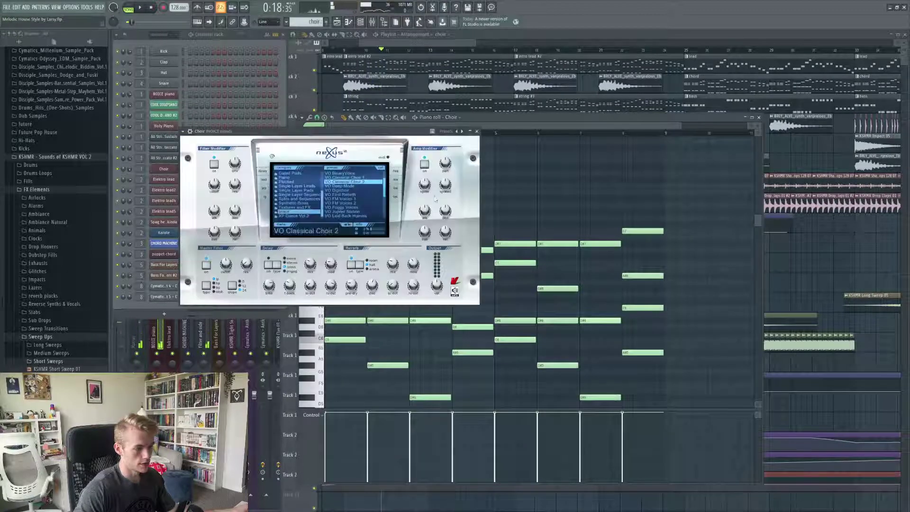
{"action": "left_click", "coordinate": [479, 130]}
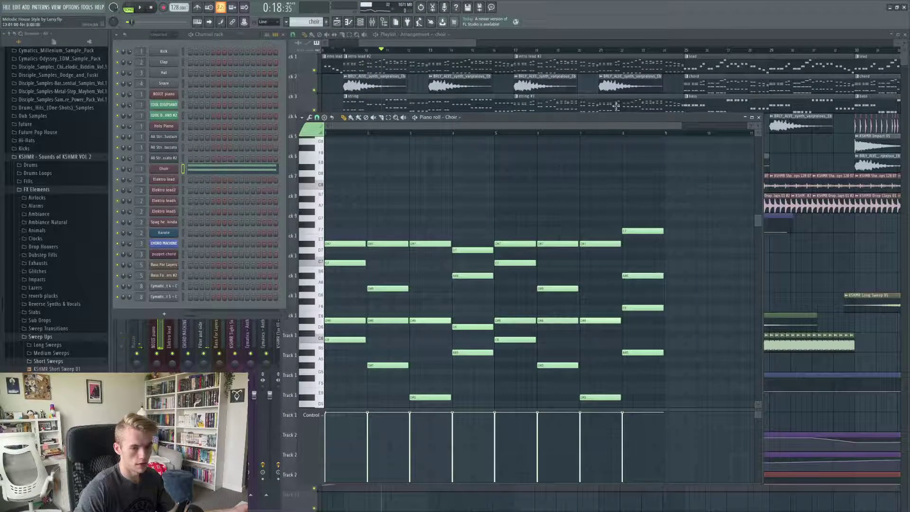
{"action": "left_click", "coordinate": [139, 8]}
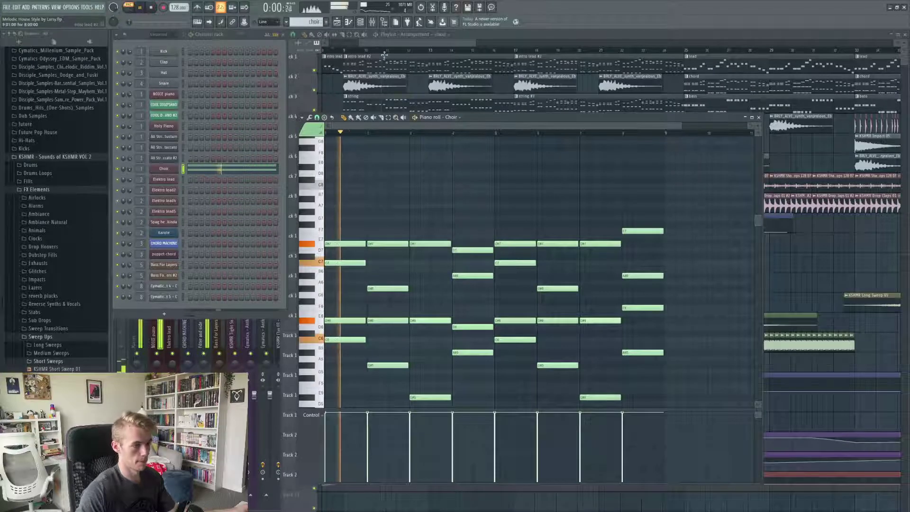
{"action": "key", "text": "F5"}
{"action": "key", "text": "space"}
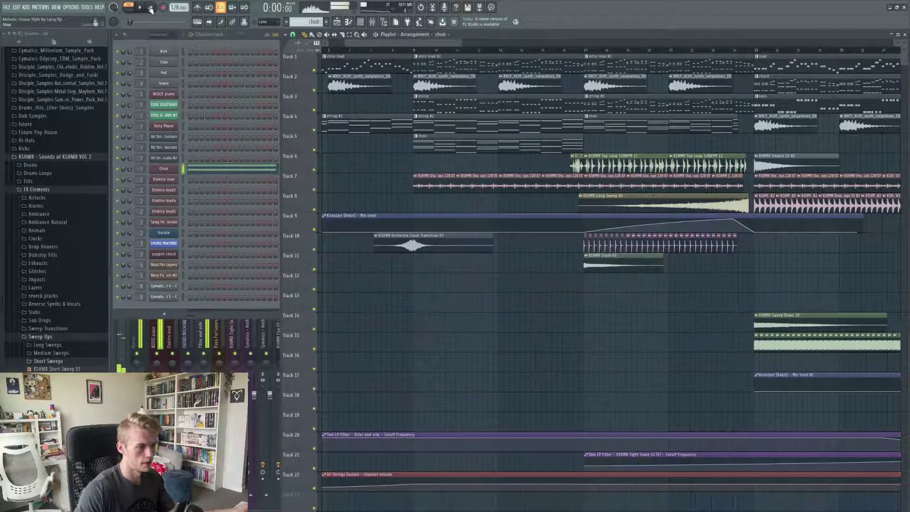
Step: Select the string pattern, view the All Strings Staccato FLEX preset and audition its notes in the piano roll
{"action": "left_click", "coordinate": [453, 97]}
{"action": "left_click", "coordinate": [159, 138]}
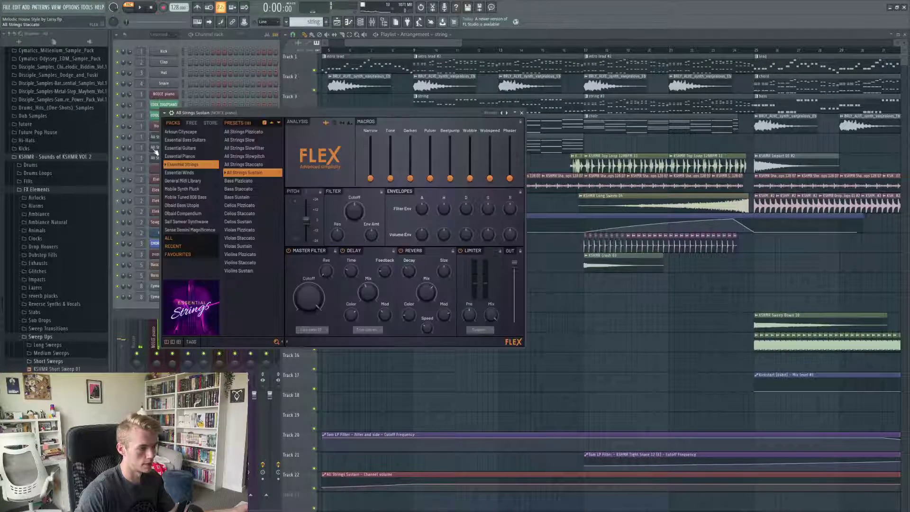
{"action": "left_click", "coordinate": [156, 149]}
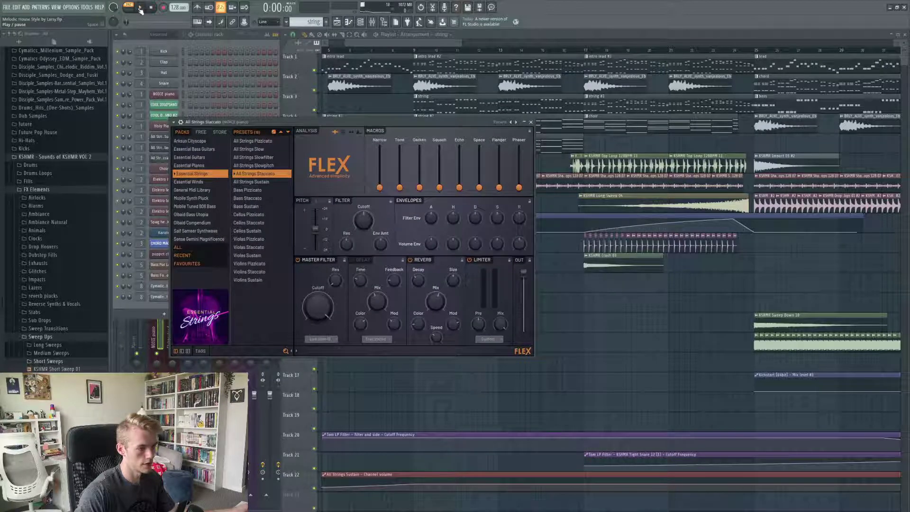
{"action": "left_click", "coordinate": [139, 8]}
{"action": "key", "text": "F7"}
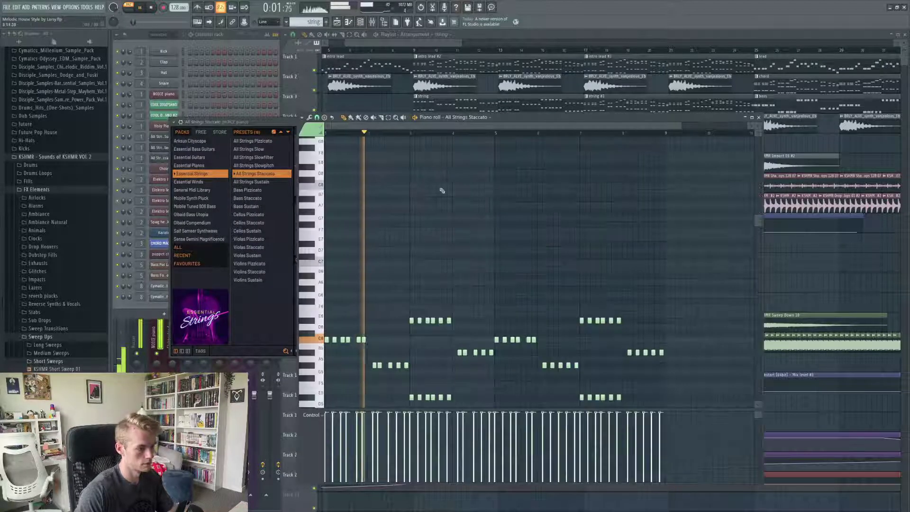
{"action": "scroll", "coordinate": [446, 199], "scroll_direction": "down", "scroll_amount": 5}
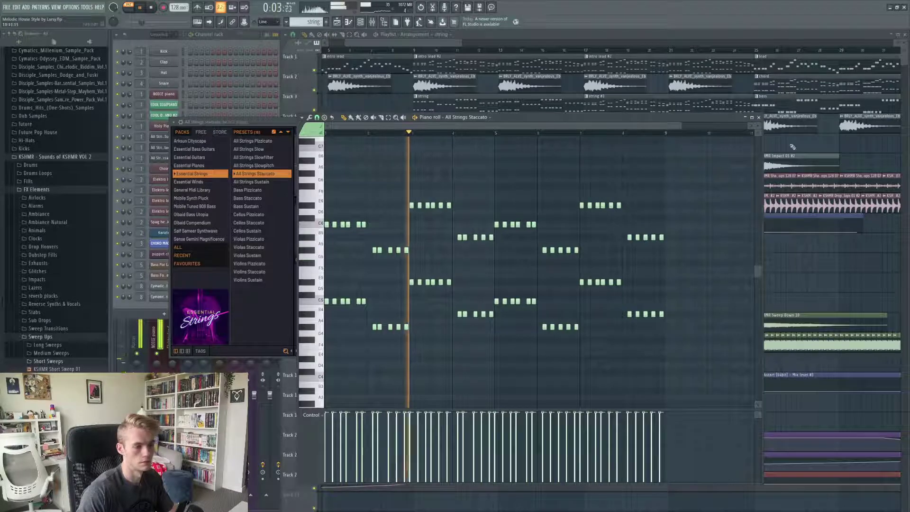
{"action": "key", "text": "space"}
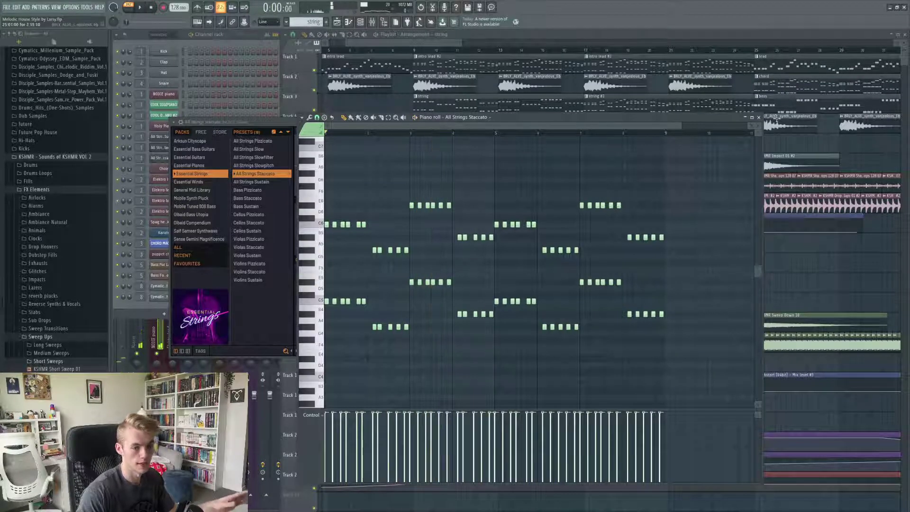
{"action": "left_click", "coordinate": [758, 118]}
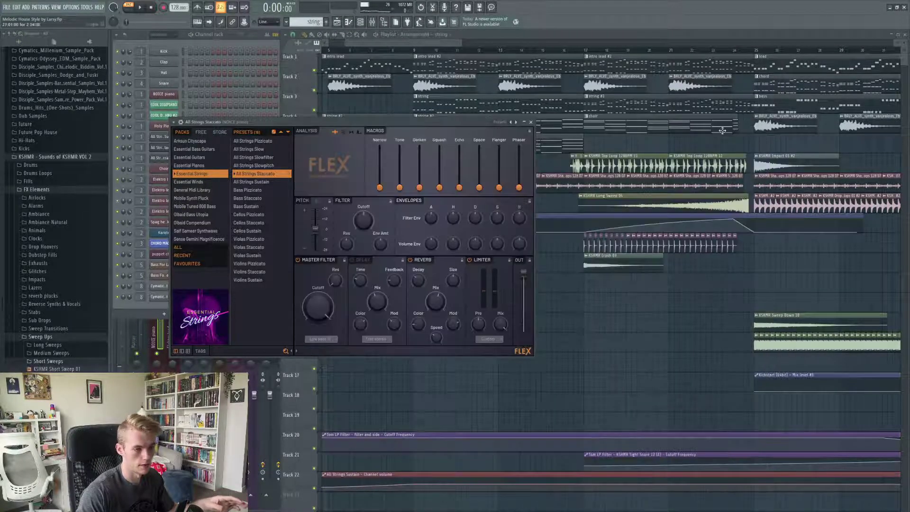
Step: Open the BRLY_ALVE synth sample on Track 2 at the start of the first intro lead #2 clip to view its settings
{"action": "left_click_drag", "start_coordinate": [400, 44], "coordinate": [406, 45]}
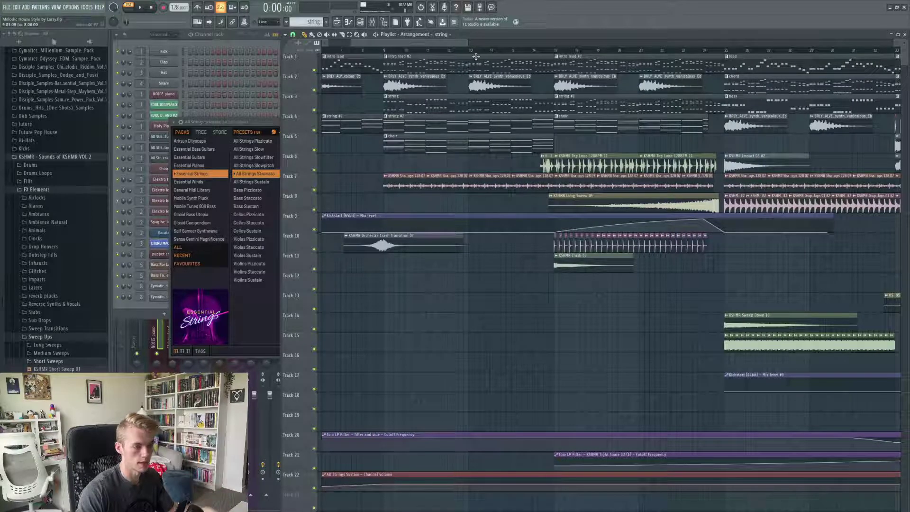
{"action": "left_click_drag", "start_coordinate": [484, 50], "coordinate": [405, 90]}
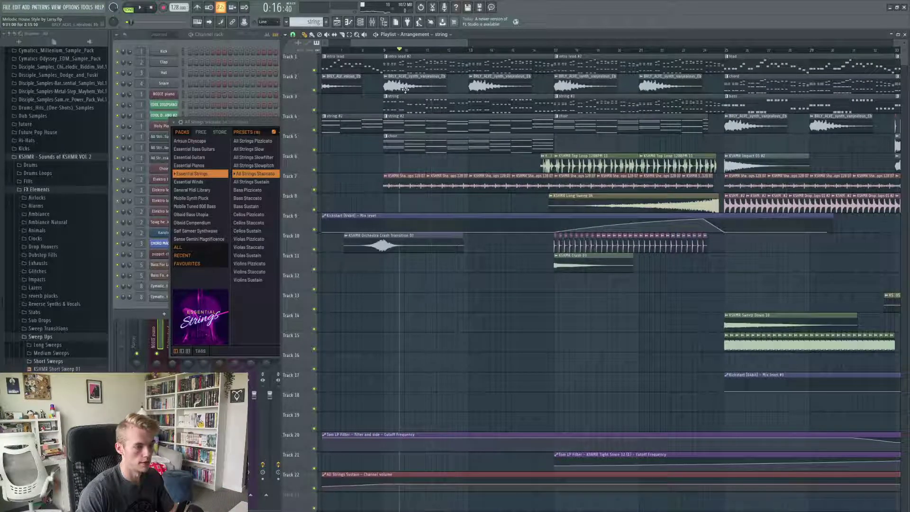
{"action": "left_click", "coordinate": [385, 51]}
{"action": "double_click", "coordinate": [394, 85]}
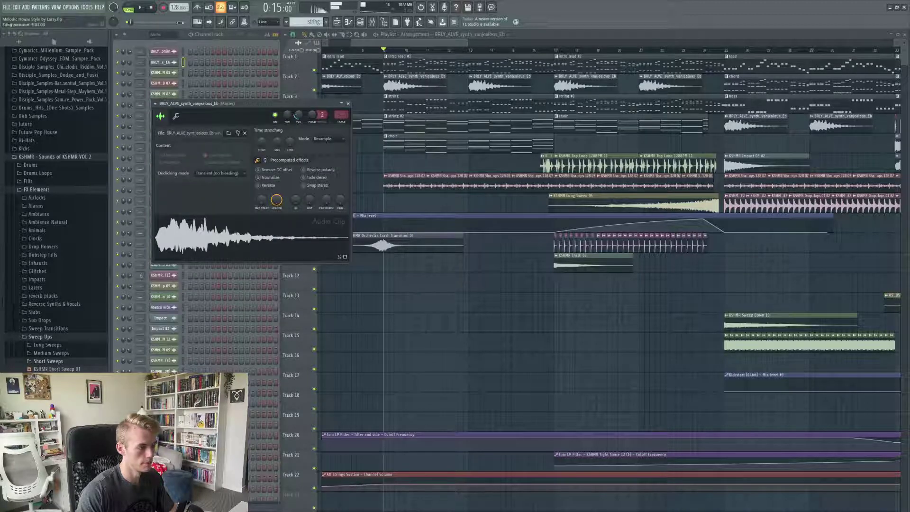
Step: Play the arrangement from shortly before the second intro lead #2 clip and close the synth sample's settings
{"action": "left_click", "coordinate": [480, 51]}
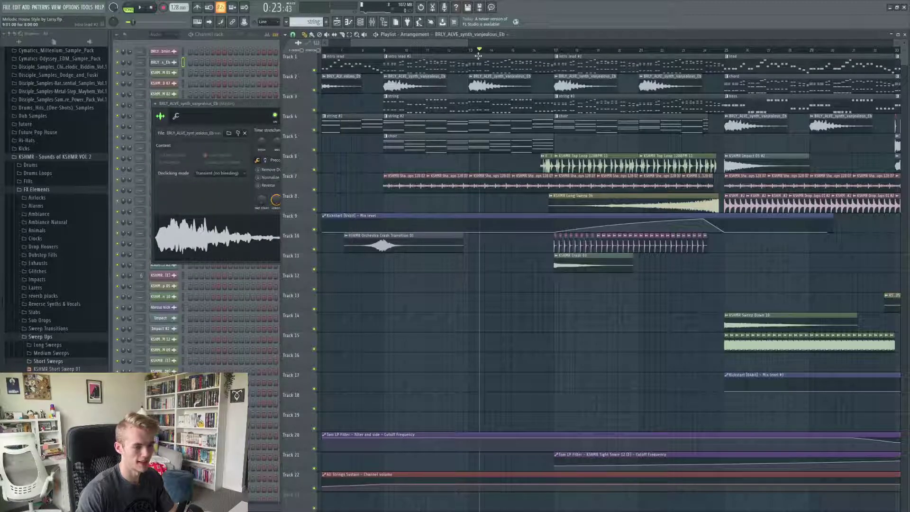
{"action": "scroll", "coordinate": [533, 164], "scroll_direction": "up", "scroll_amount": 2}
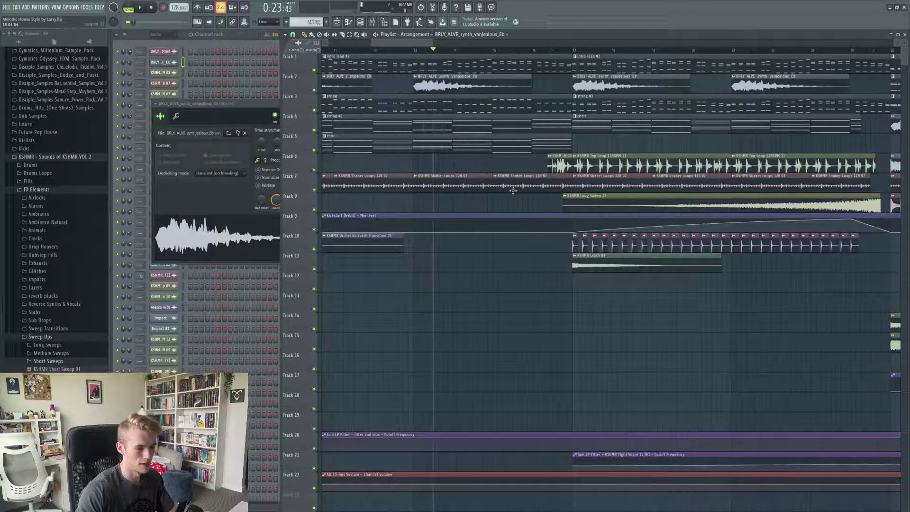
{"action": "scroll", "coordinate": [464, 205], "scroll_direction": "down", "scroll_amount": 2}
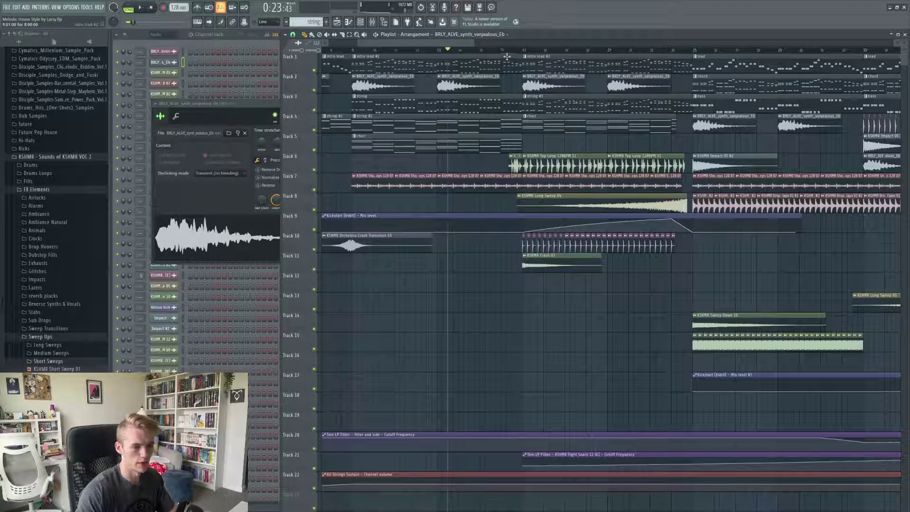
{"action": "left_click", "coordinate": [505, 50]}
{"action": "key", "text": "space"}
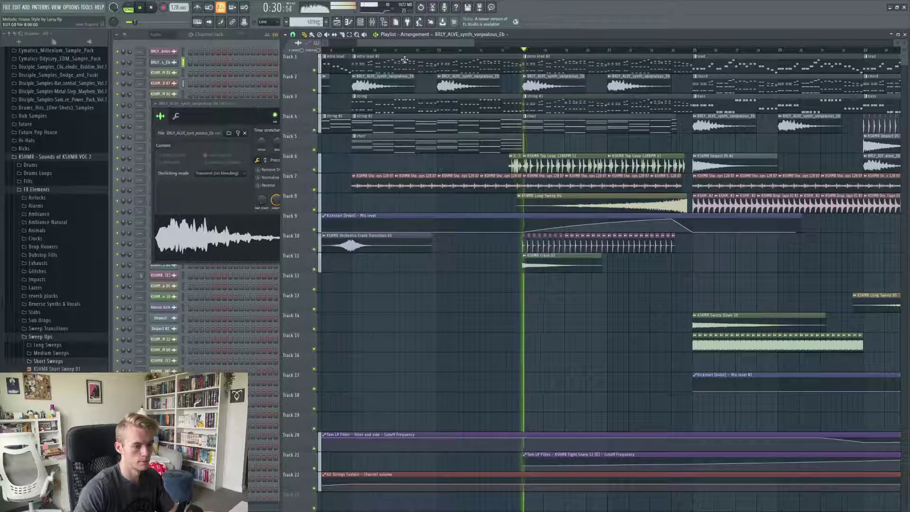
{"action": "scroll", "coordinate": [521, 171], "scroll_direction": "down", "scroll_amount": 3}
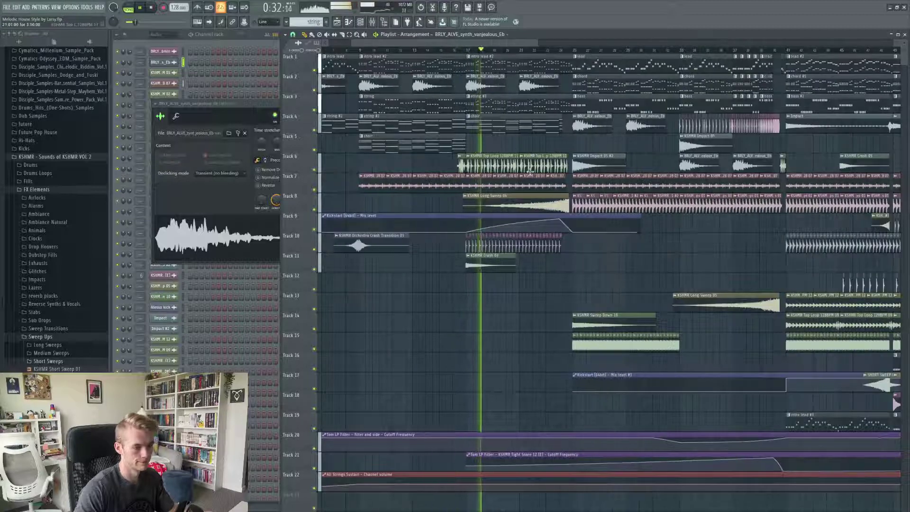
{"action": "left_click", "coordinate": [264, 105]}
{"action": "left_click", "coordinate": [349, 103]}
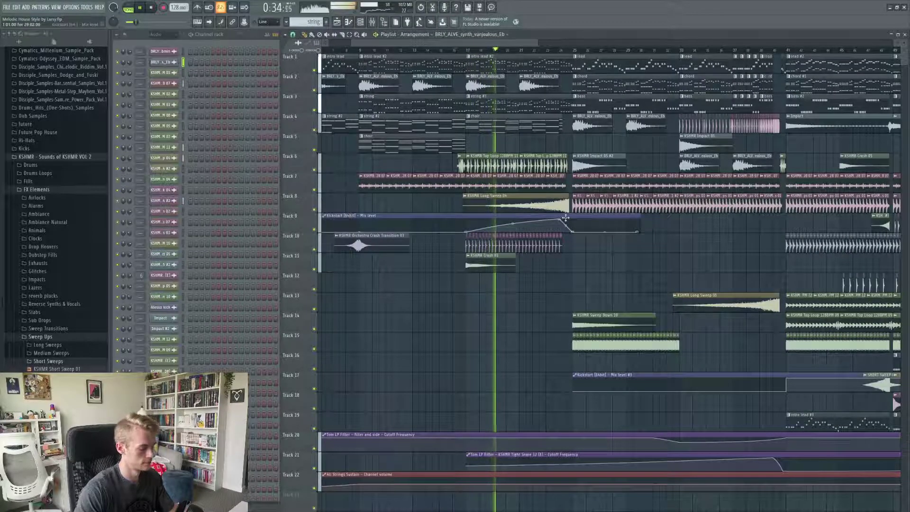
Step: Pause playback and audition the end of the build-up leading into the first lead clip
{"action": "left_click_drag", "start_coordinate": [482, 46], "coordinate": [513, 46]}
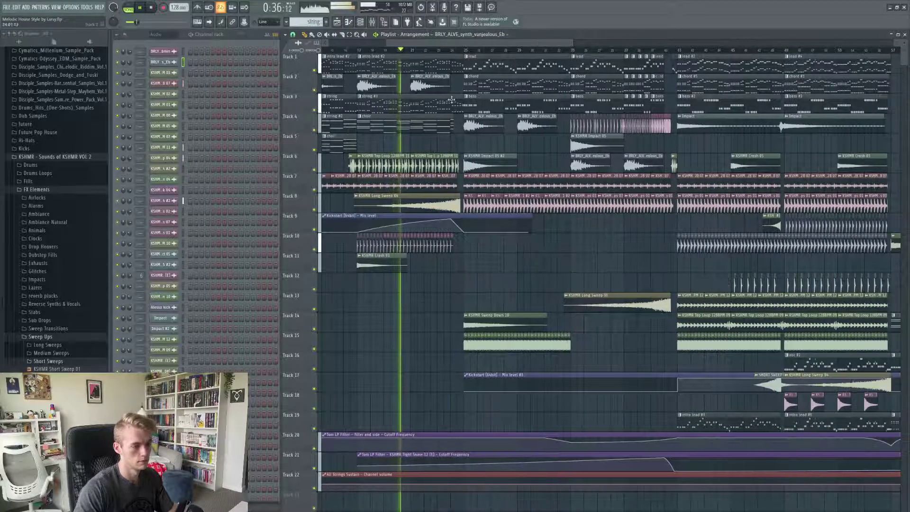
{"action": "key", "text": "space"}
{"action": "left_click", "coordinate": [437, 50]}
{"action": "key", "text": "space"}
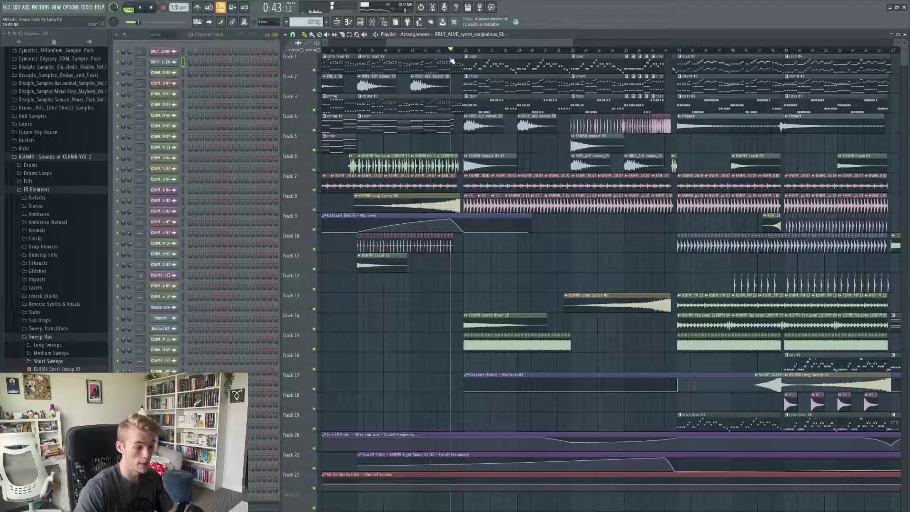
Step: Select the lead pattern at the start of the drop and switch playback to pattern mode
{"action": "scroll", "coordinate": [466, 95], "scroll_direction": "up", "scroll_amount": 3}
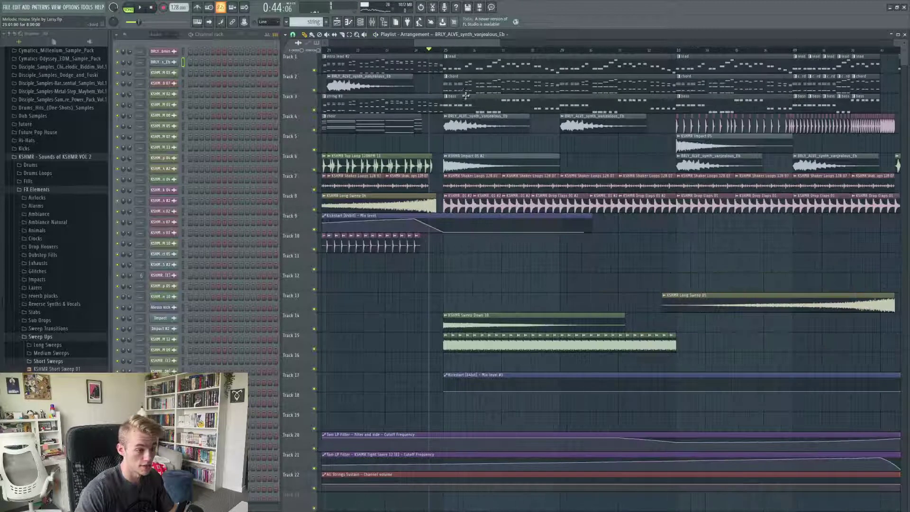
{"action": "left_click", "coordinate": [447, 51]}
{"action": "left_click", "coordinate": [463, 68]}
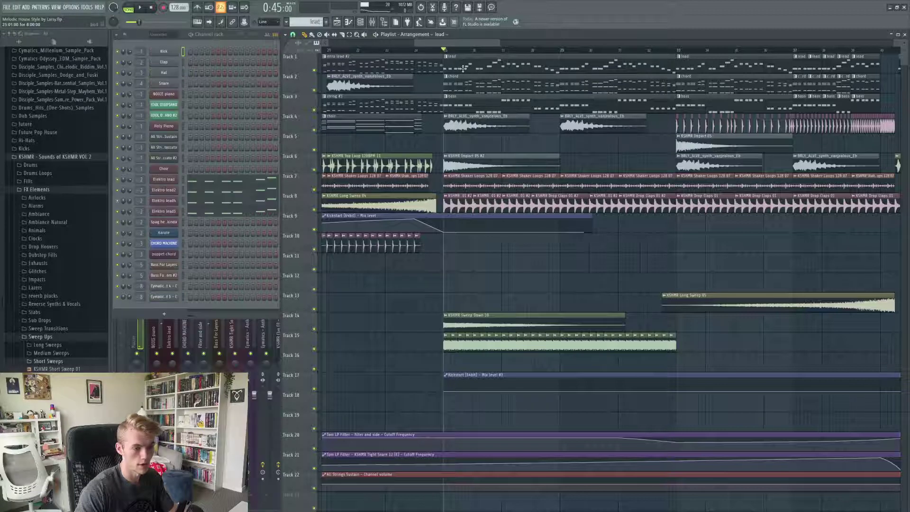
{"action": "key", "text": "l"}
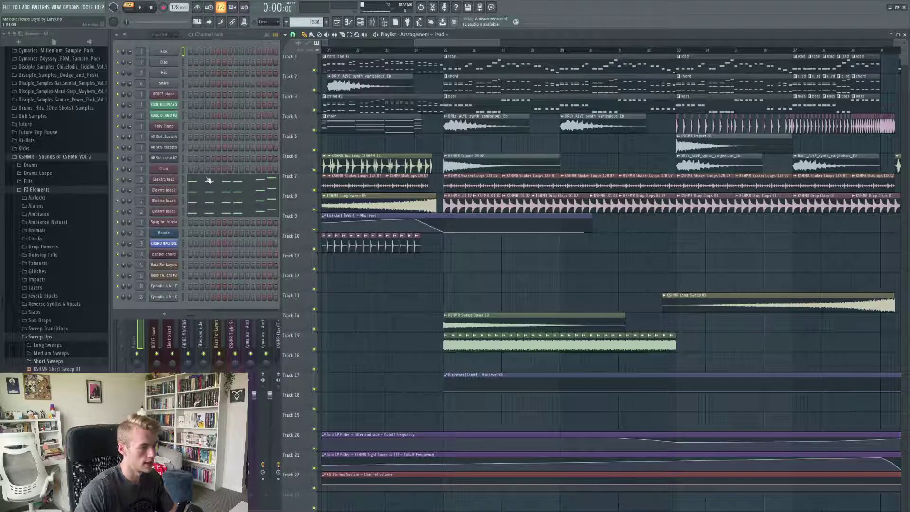
Step: View the Sylenth1 presets on the Elektro lead2 channel and the last Elektro lead channel
{"action": "left_click", "coordinate": [172, 190]}
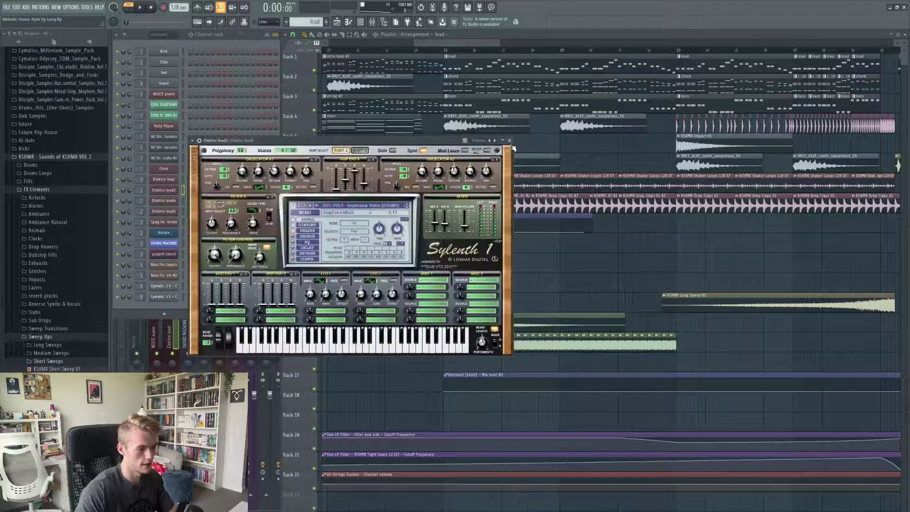
{"action": "left_click", "coordinate": [514, 139]}
{"action": "key", "text": "ctrl+z"}
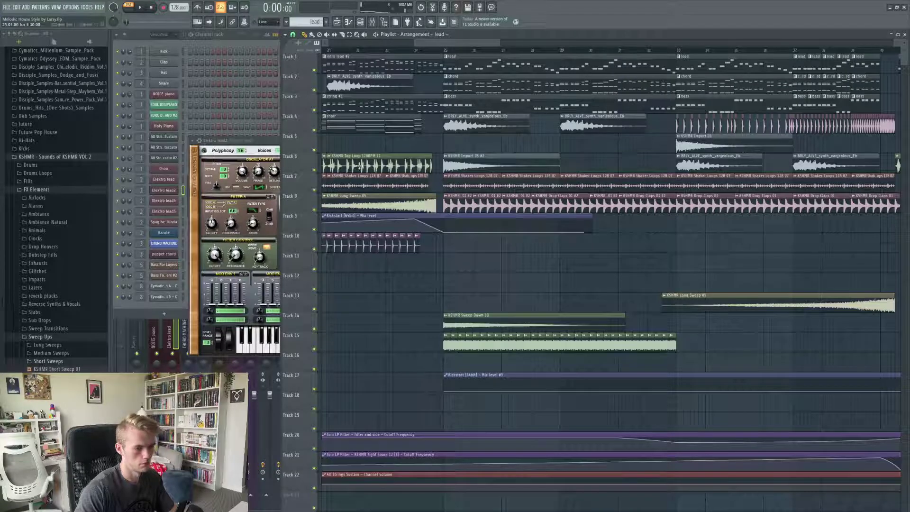
{"action": "left_click", "coordinate": [237, 141]}
{"action": "left_click", "coordinate": [161, 214]}
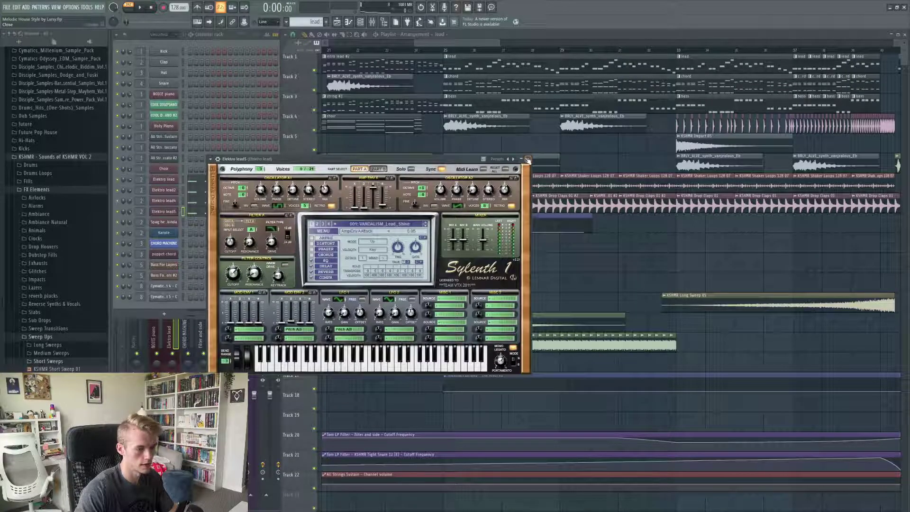
{"action": "left_click", "coordinate": [528, 159]}
Step: Open the Elektro lead notes in the piano roll, audition the pattern and show the Elektro lead mixer track
{"action": "left_click", "coordinate": [254, 190]}
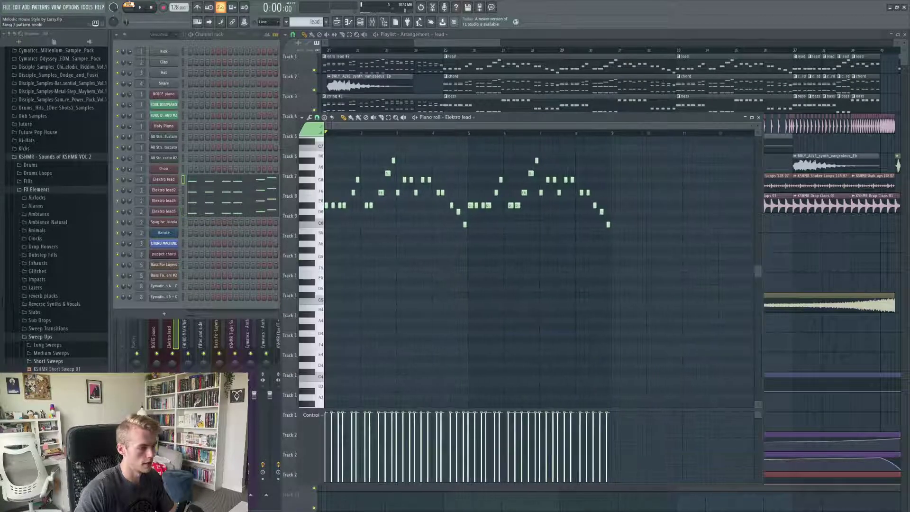
{"action": "key", "text": "space"}
{"action": "left_click", "coordinate": [160, 345]}
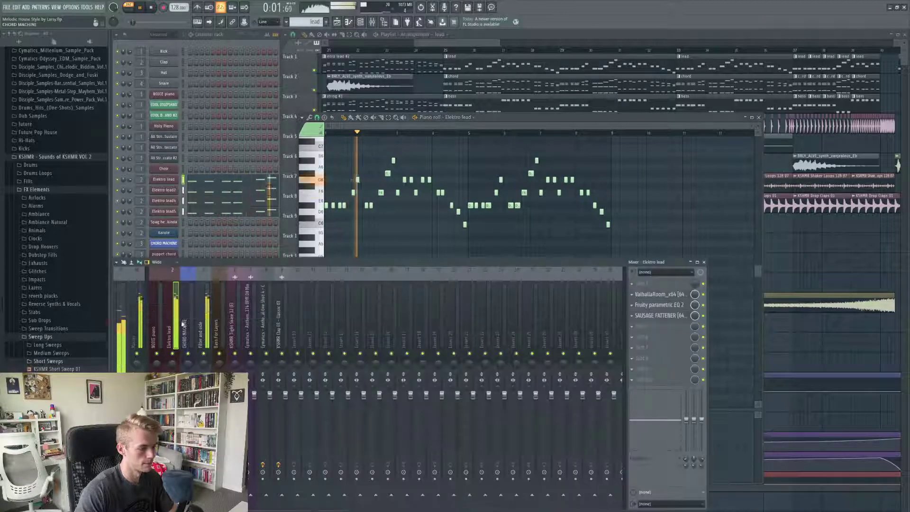
{"action": "left_click", "coordinate": [152, 9]}
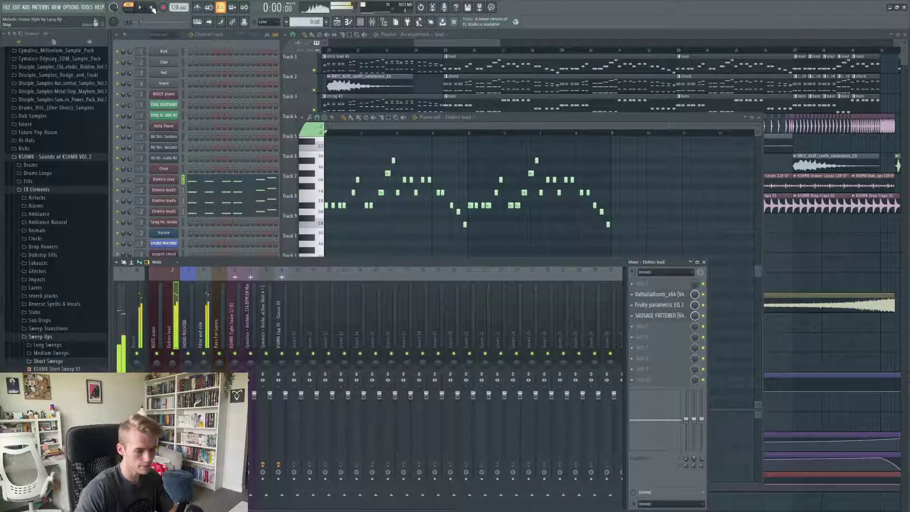
Step: Examine the ValhallaRoom, Fruity parametric EQ 2 and Sausage Fattener effects on the Elektro lead mixer track
{"action": "left_click", "coordinate": [664, 296]}
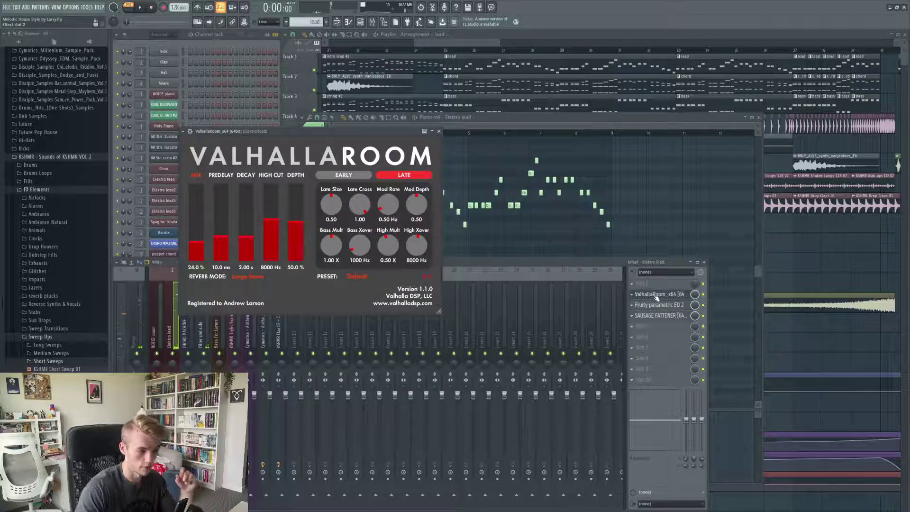
{"action": "left_click", "coordinate": [439, 132]}
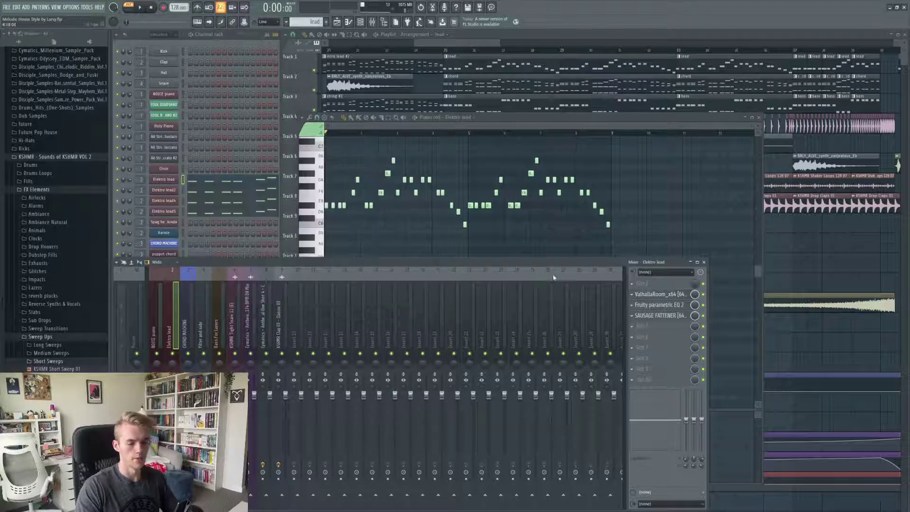
{"action": "left_click", "coordinate": [660, 306]}
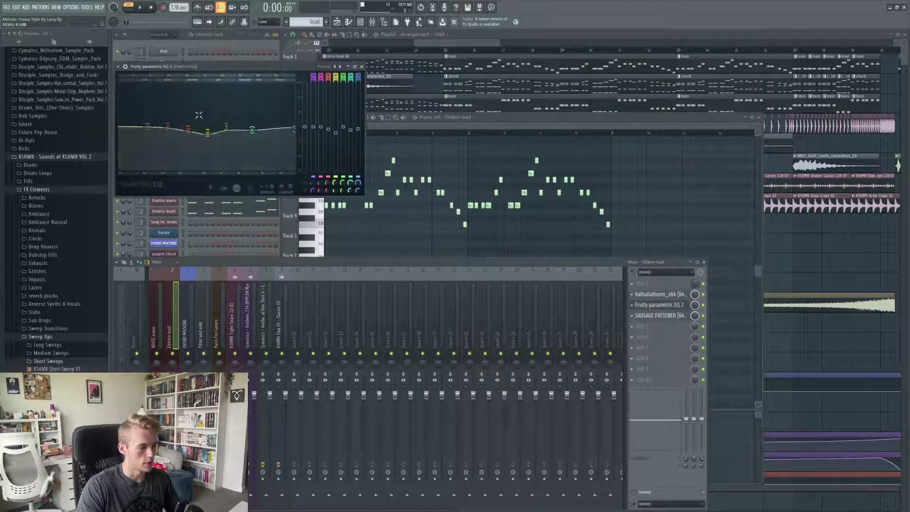
{"action": "left_click", "coordinate": [362, 67]}
{"action": "left_click", "coordinate": [657, 316]}
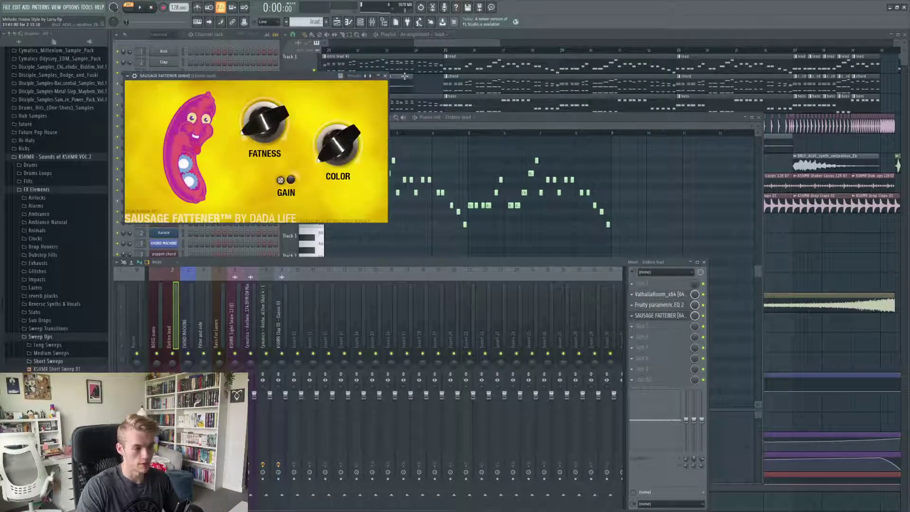
{"action": "left_click", "coordinate": [385, 77]}
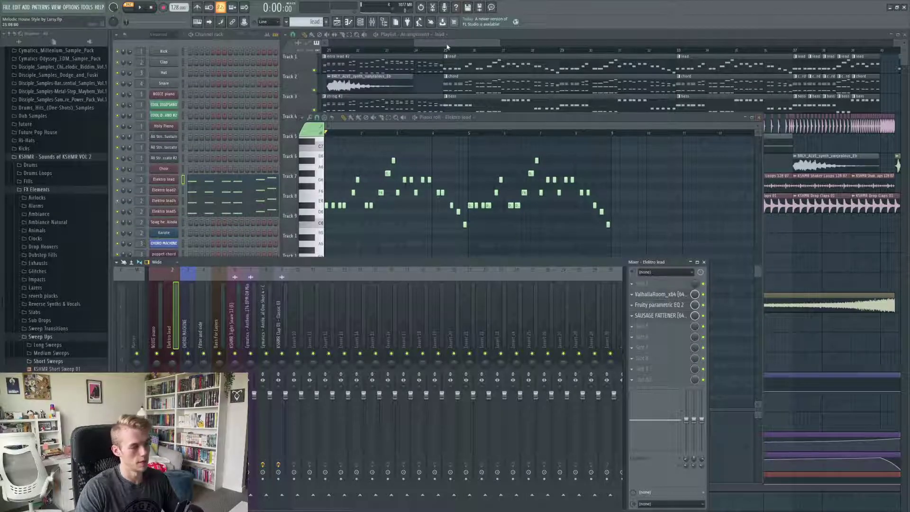
Step: Select the chord pattern at the start of the drop, play it in pattern mode and show the CHORD MACHINE mixer track
{"action": "left_click", "coordinate": [470, 55]}
{"action": "left_click", "coordinate": [450, 50]}
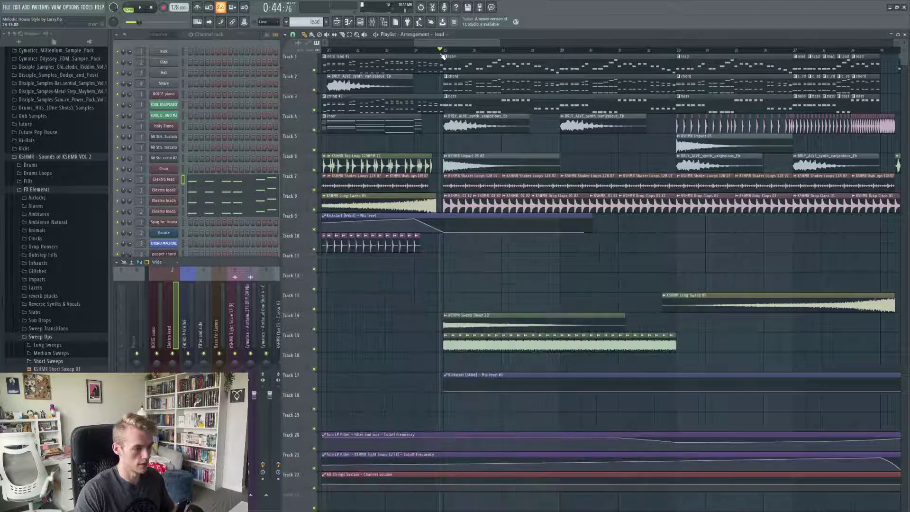
{"action": "left_click", "coordinate": [440, 50]}
{"action": "left_click", "coordinate": [471, 87]}
{"action": "left_click", "coordinate": [137, 8]}
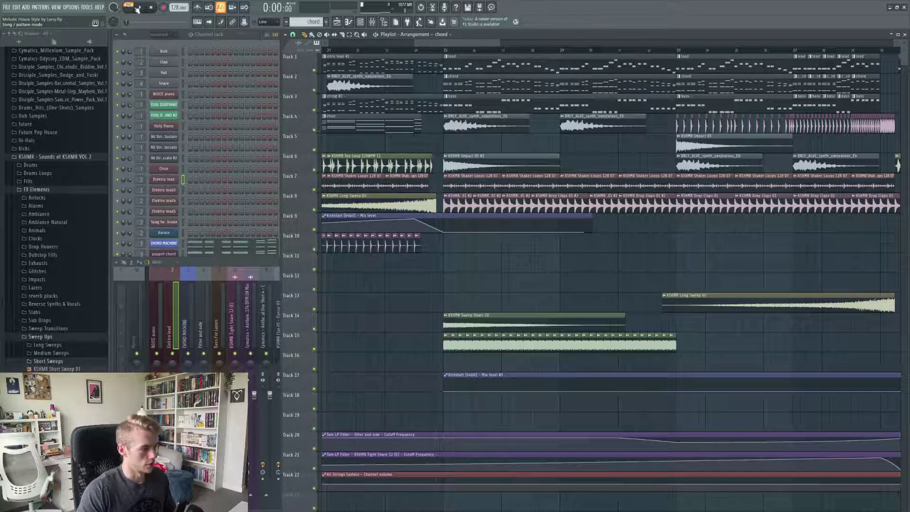
{"action": "left_click", "coordinate": [140, 7]}
{"action": "left_click", "coordinate": [136, 86]}
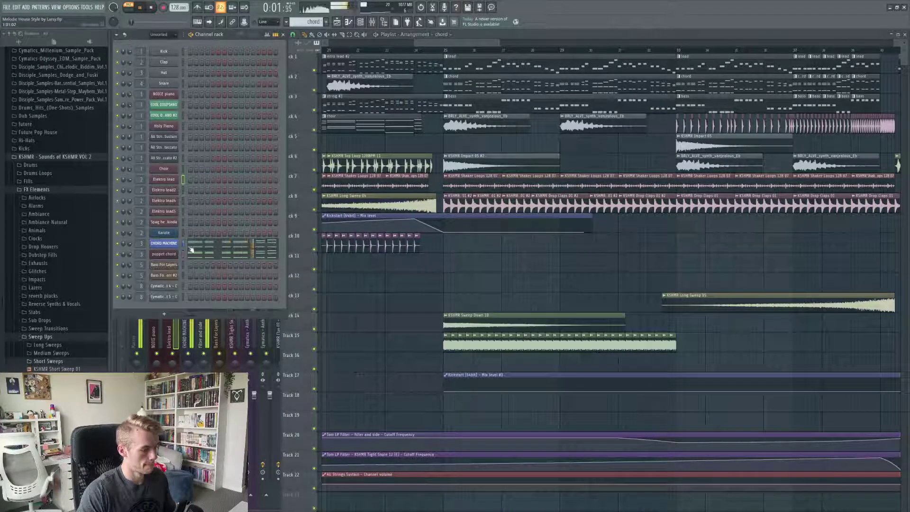
{"action": "left_click", "coordinate": [184, 332]}
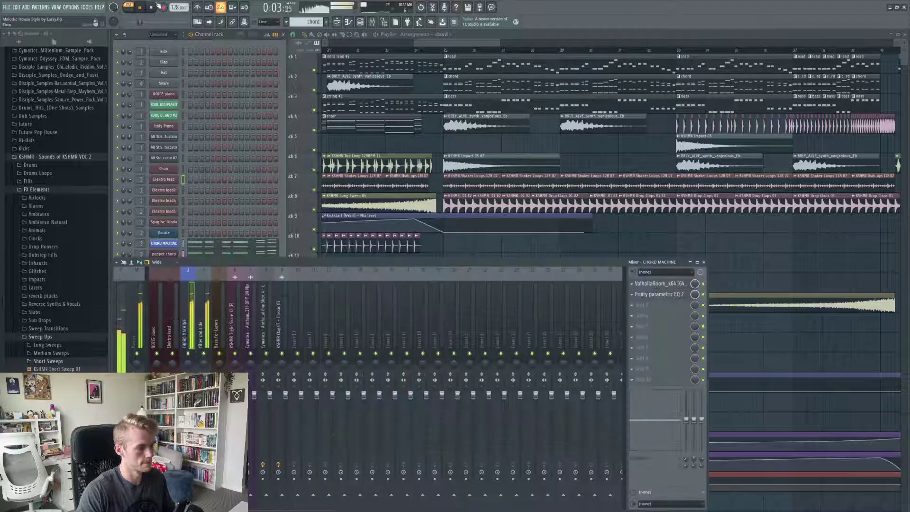
Step: Open the CHORD MACHINE notes in the piano roll during playback, audition them, and stop
{"action": "left_click", "coordinate": [234, 246]}
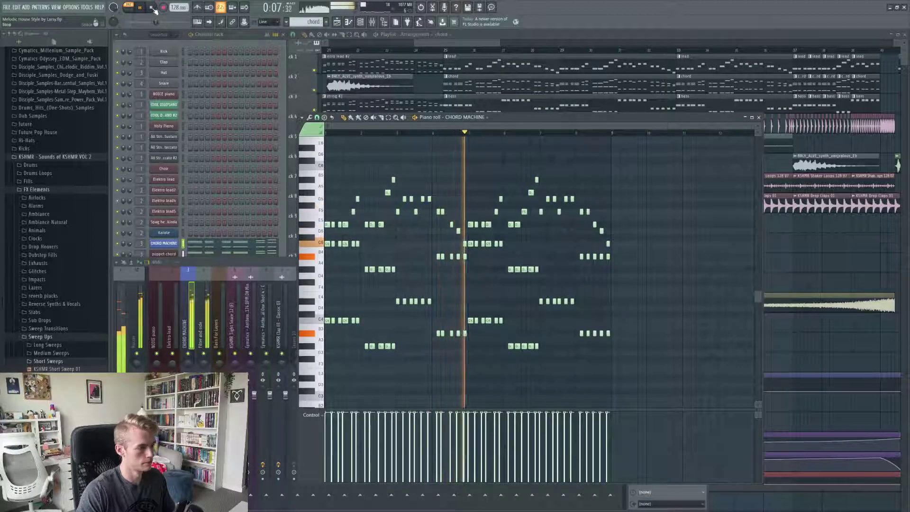
{"action": "key", "text": "space"}
{"action": "left_click", "coordinate": [759, 117]}
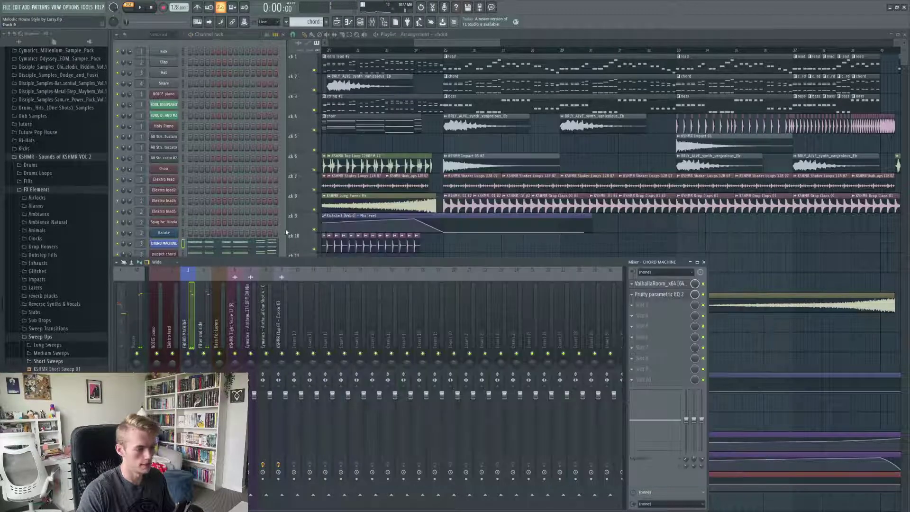
Step: Compare the puppet chord notes with the CHORD MACHINE notes in the piano roll
{"action": "left_click", "coordinate": [256, 254]}
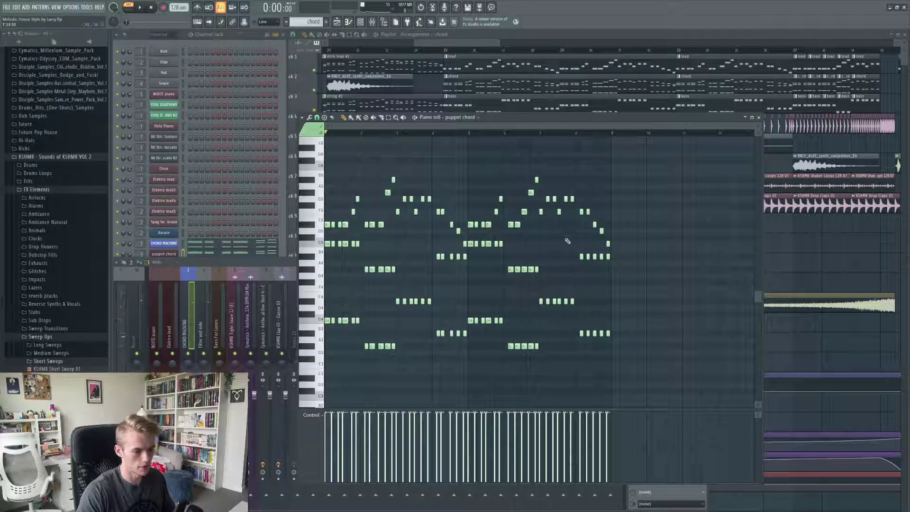
{"action": "left_click", "coordinate": [759, 118]}
{"action": "left_click", "coordinate": [271, 249]}
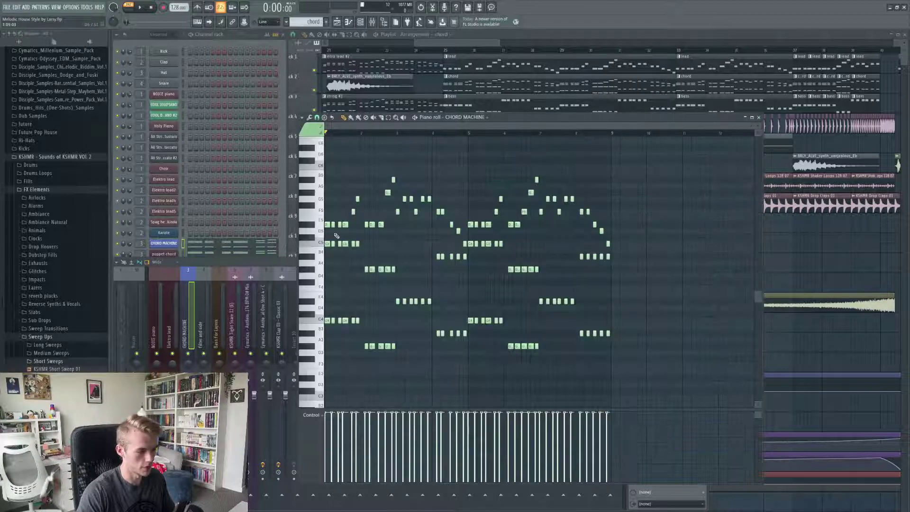
{"action": "left_click", "coordinate": [759, 117]}
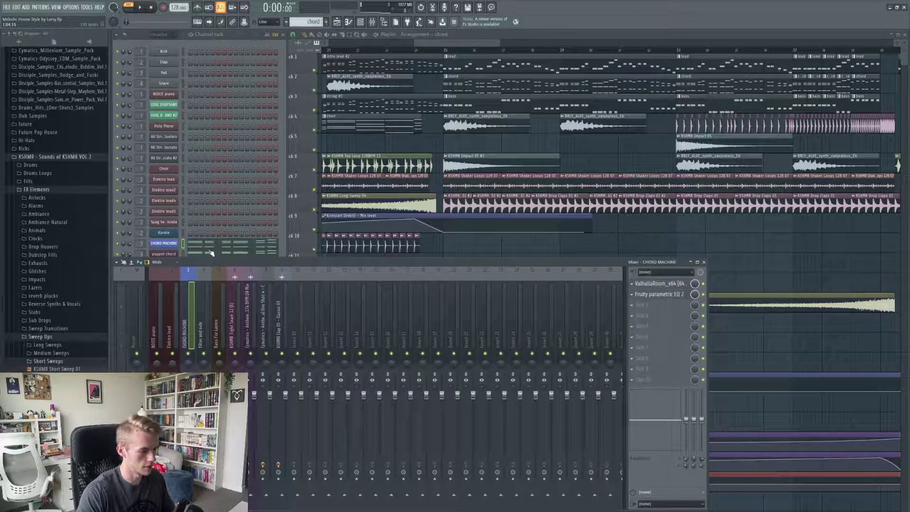
{"action": "left_click", "coordinate": [211, 254]}
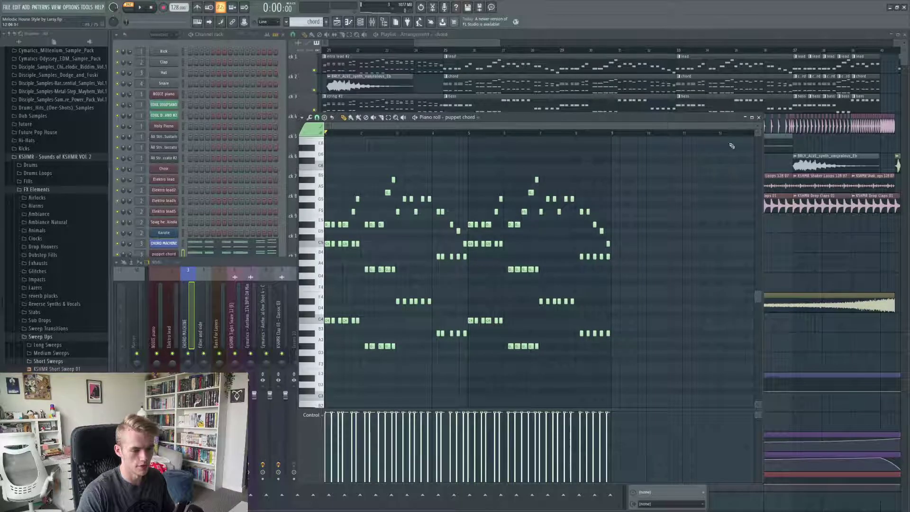
Step: Close the puppet chord notes and examine the Sylenth1 presets of the puppet chord and CHORD MACHINE channels
{"action": "scroll", "coordinate": [513, 194], "scroll_direction": "up", "scroll_amount": 3, "text": "ctrl"}
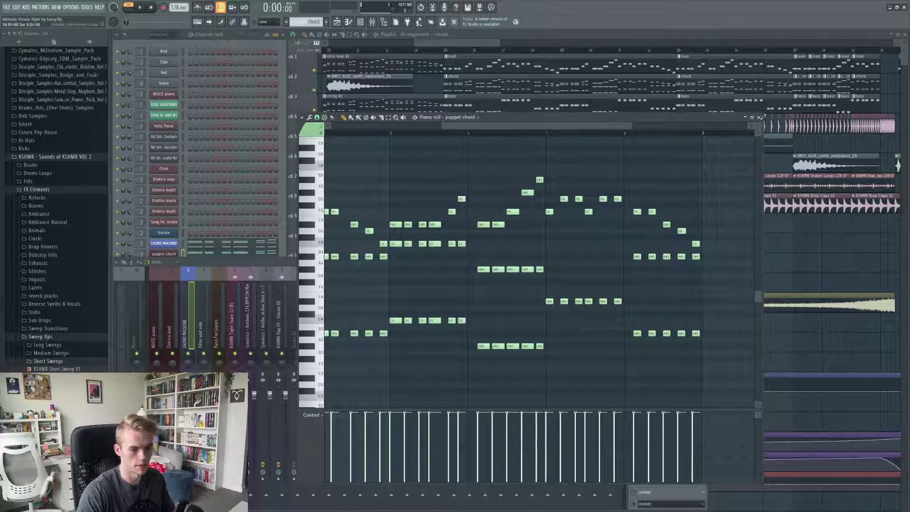
{"action": "key", "text": "F7"}
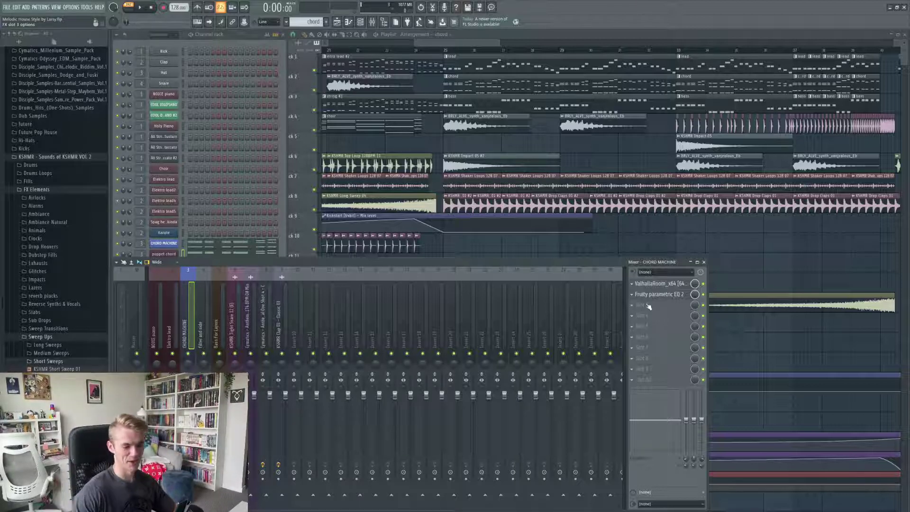
{"action": "left_click", "coordinate": [198, 120]}
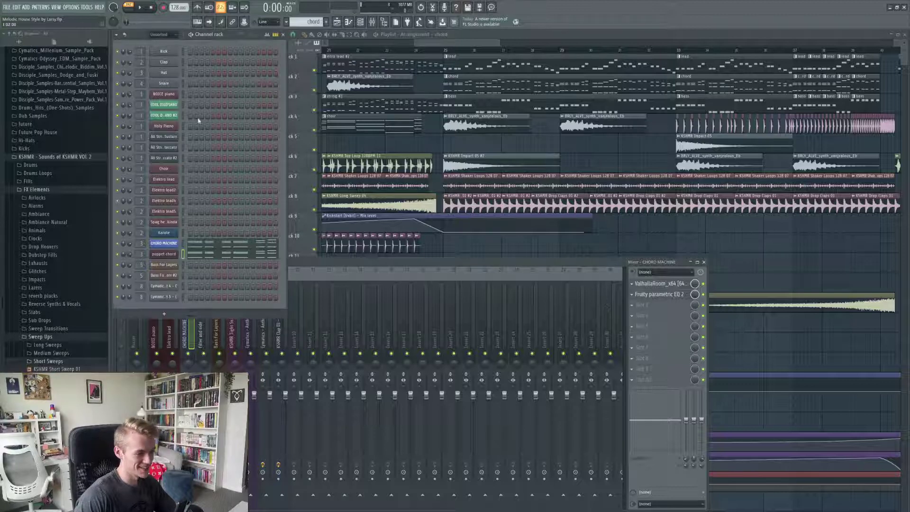
{"action": "left_click", "coordinate": [163, 254]}
{"action": "left_click", "coordinate": [482, 113]}
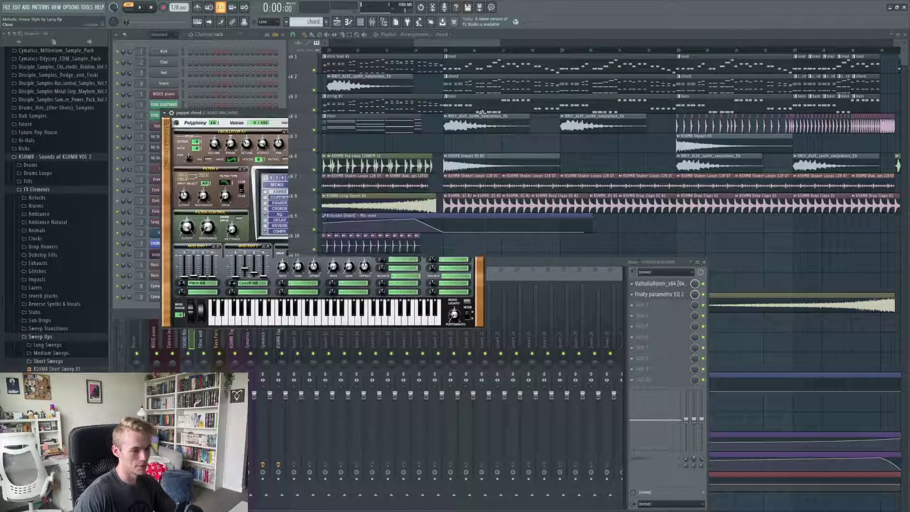
{"action": "left_click", "coordinate": [166, 245]}
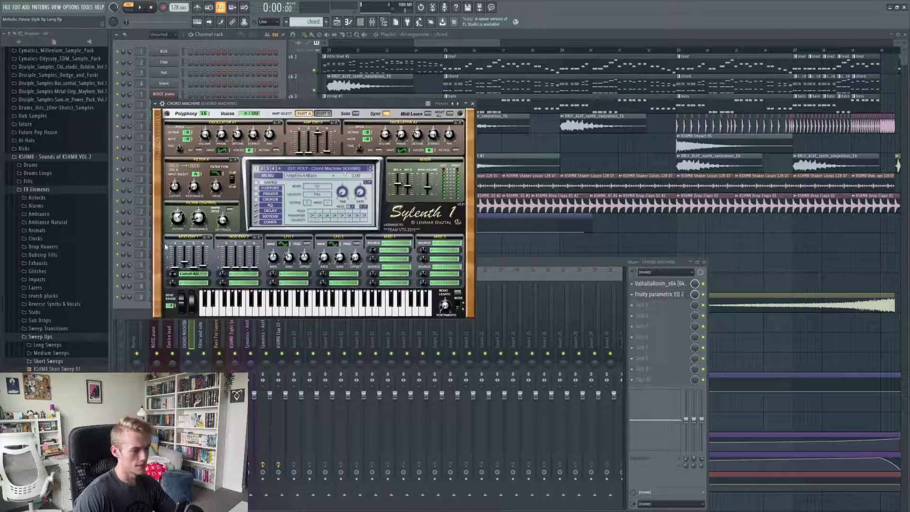
{"action": "left_click", "coordinate": [472, 103]}
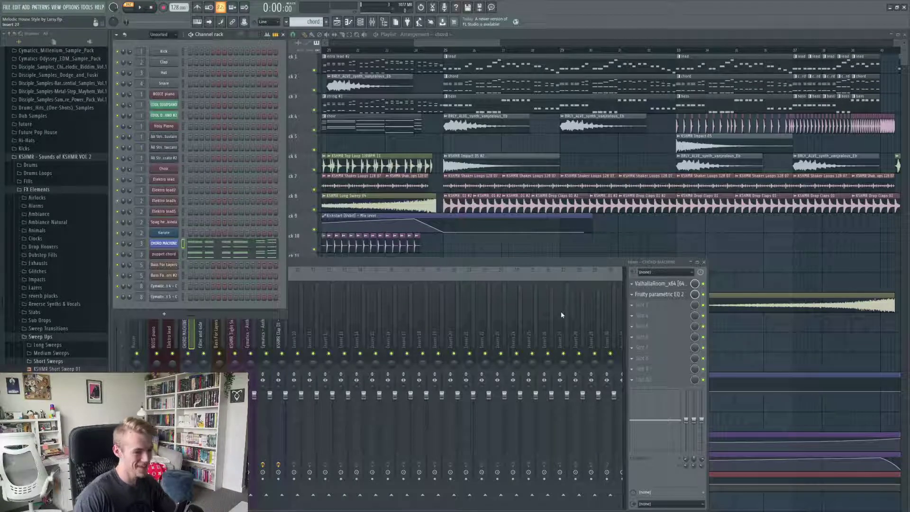
Step: Examine the Fruity parametric EQ 2 and ValhallaRoom effects on the CHORD MACHINE mixer track
{"action": "left_click", "coordinate": [660, 295]}
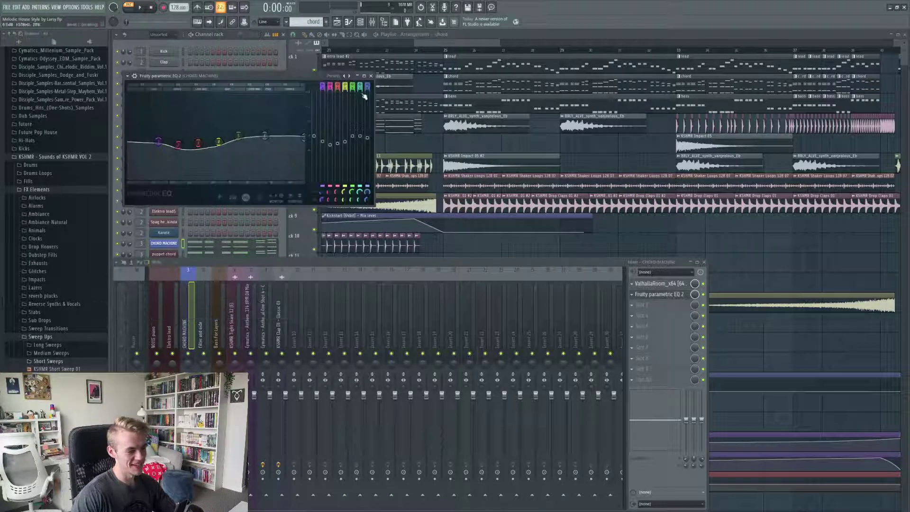
{"action": "left_click", "coordinate": [371, 76]}
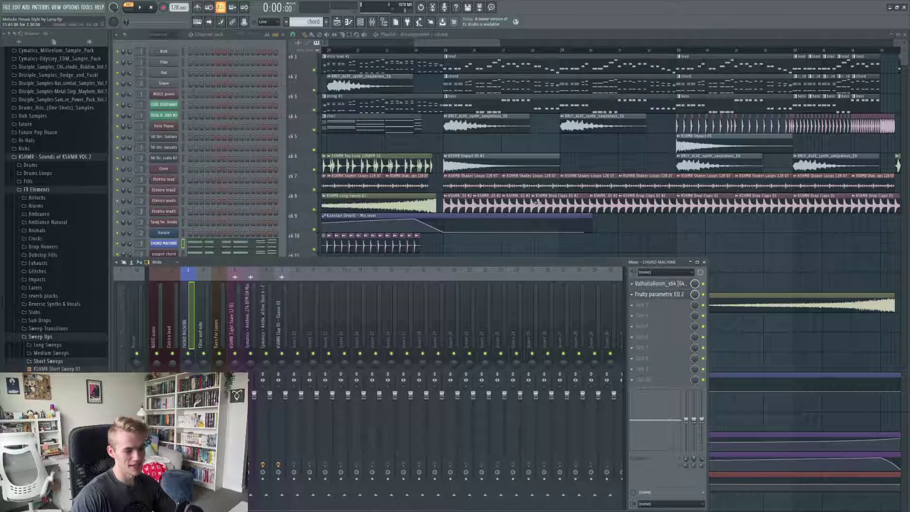
{"action": "left_click", "coordinate": [658, 284]}
{"action": "left_click", "coordinate": [374, 66]}
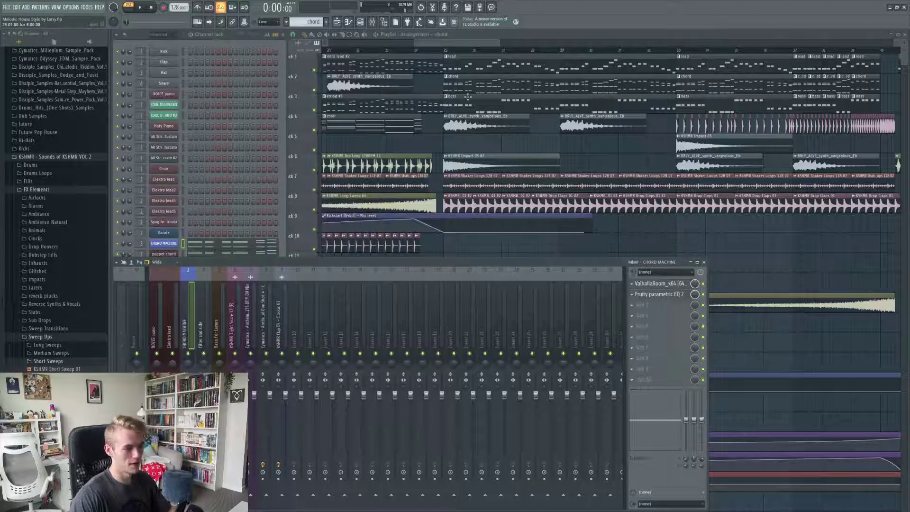
Step: Select the bass pattern at the drop and examine the instrument preset of the Bass For Layers channel
{"action": "left_click", "coordinate": [173, 44]}
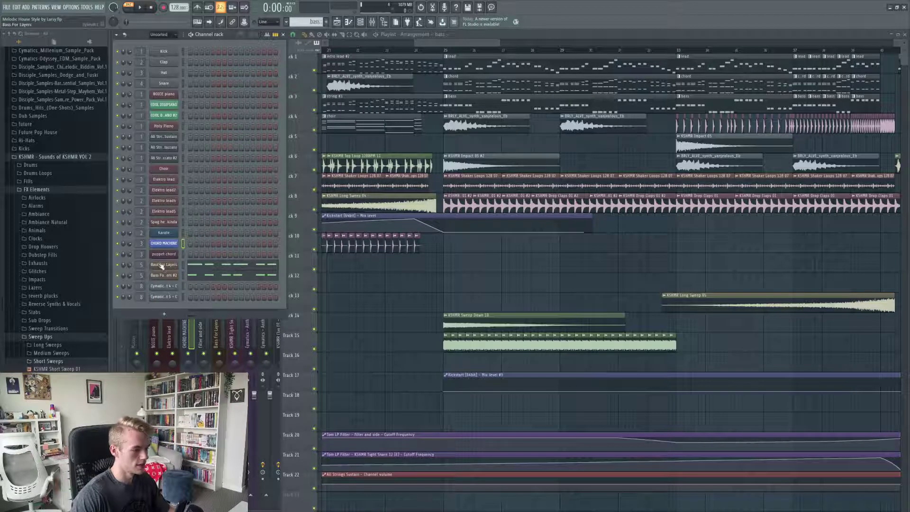
{"action": "left_click", "coordinate": [161, 266]}
{"action": "left_click", "coordinate": [501, 133]}
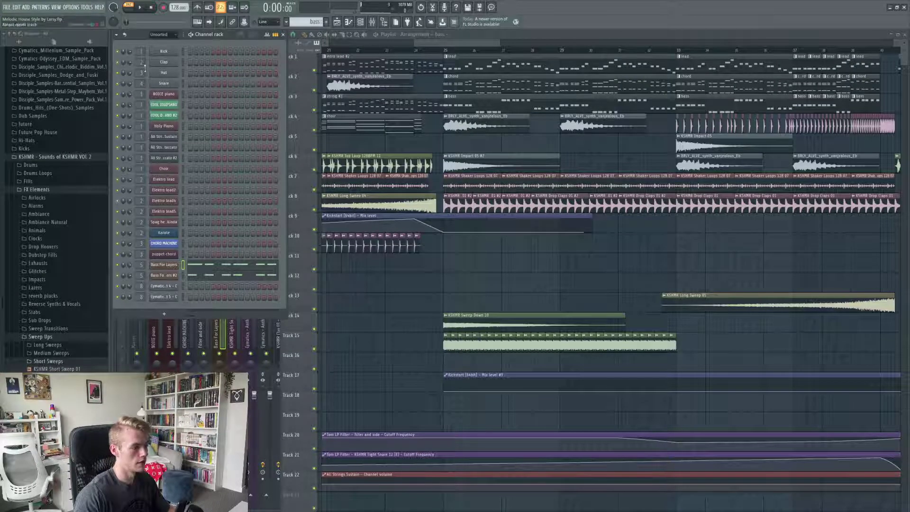
Step: Open the Bass For Layers notes in the piano roll and audition them in pattern mode
{"action": "left_click", "coordinate": [203, 272]}
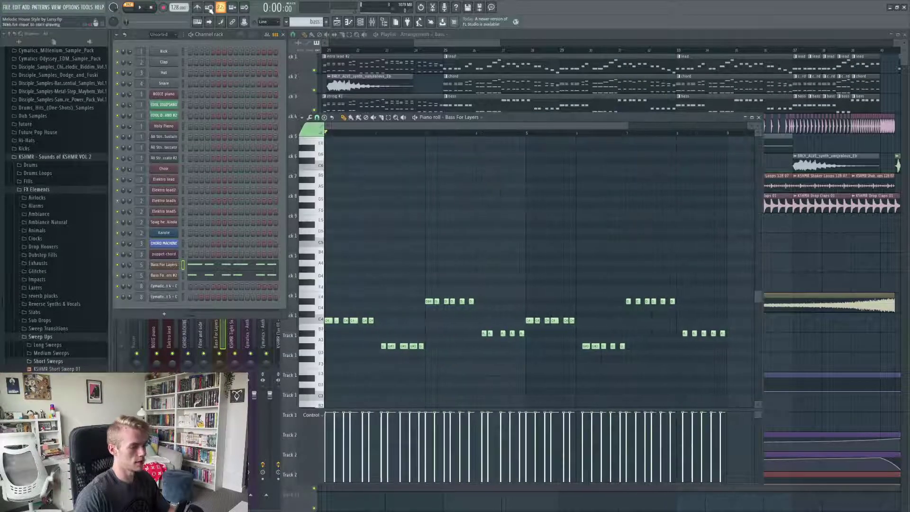
{"action": "left_click", "coordinate": [141, 7]}
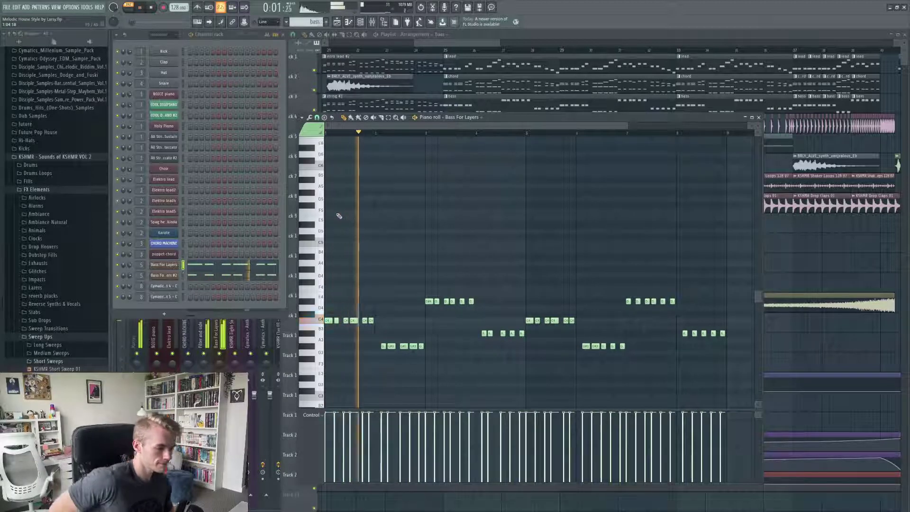
{"action": "key", "text": "space"}
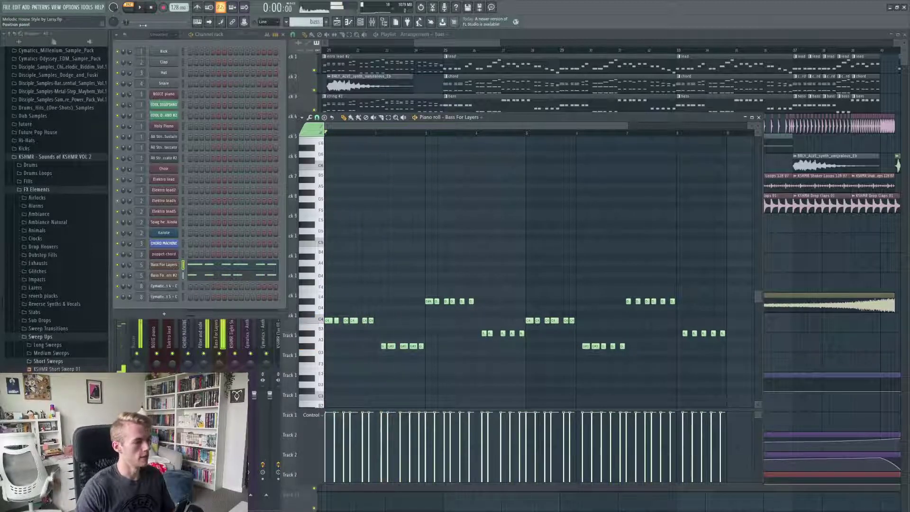
Step: Play the bass layers again, view the Bass For Layers #2 notes in the piano roll, and stop
{"action": "left_click", "coordinate": [118, 276]}
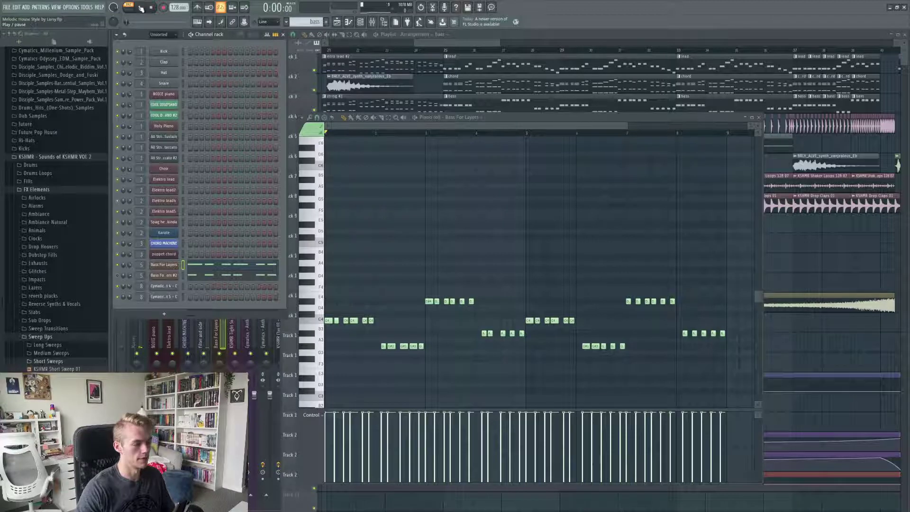
{"action": "left_click", "coordinate": [141, 8]}
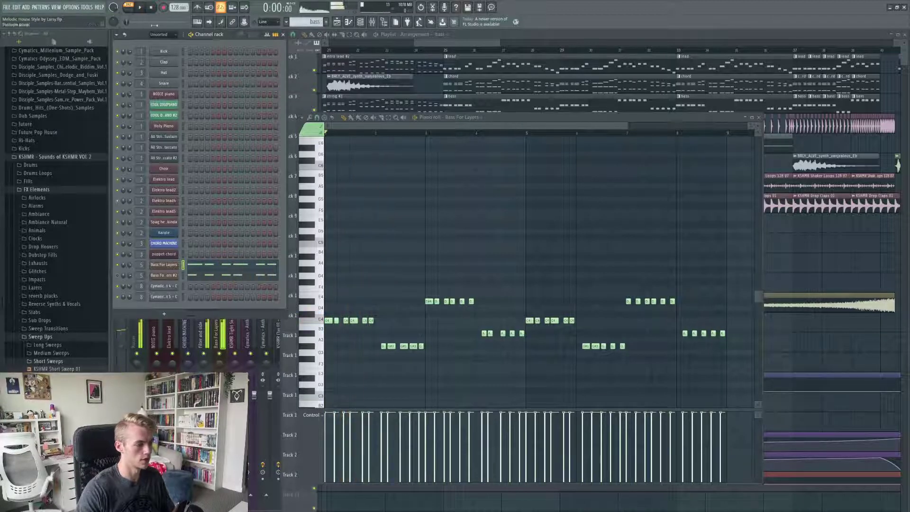
{"action": "left_click", "coordinate": [140, 8]}
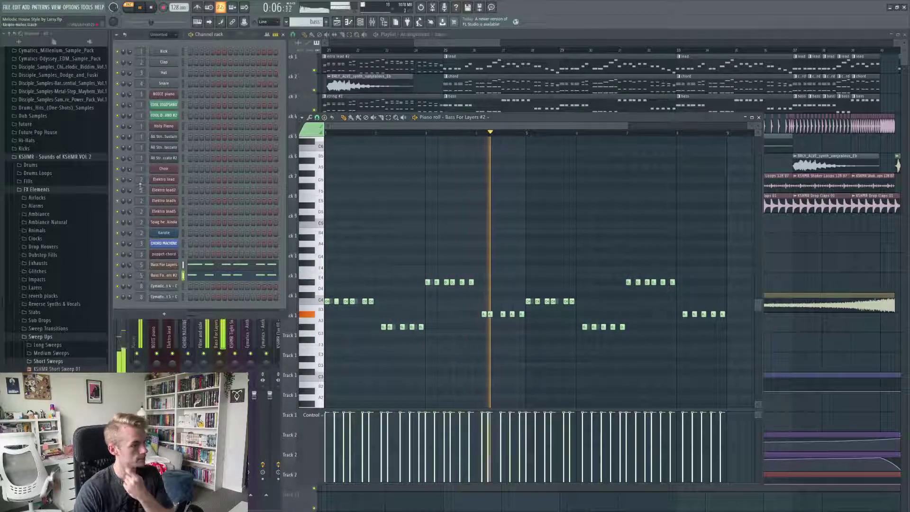
{"action": "key", "text": "space"}
{"action": "left_click", "coordinate": [758, 117]}
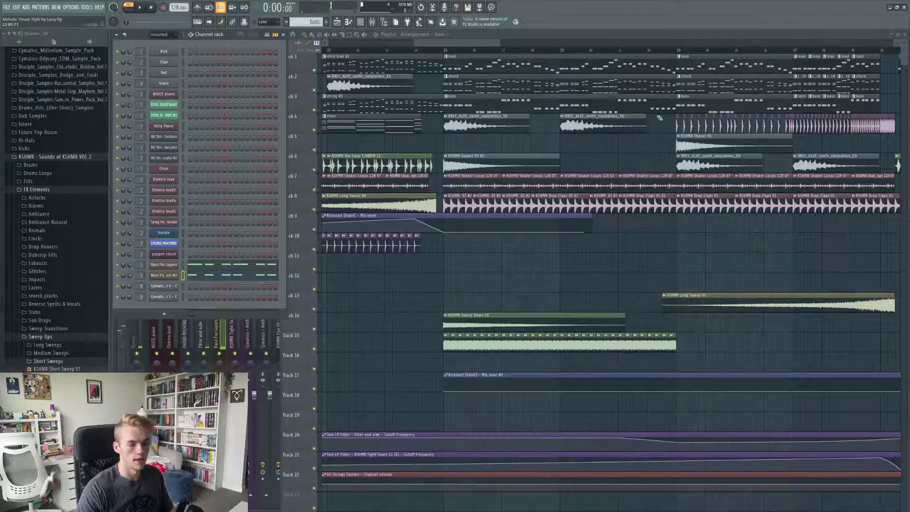
Step: Examine the sample settings of the KSHMR Drop Claps clip at the start of the drop
{"action": "scroll", "coordinate": [480, 199], "scroll_direction": "up", "scroll_amount": 2}
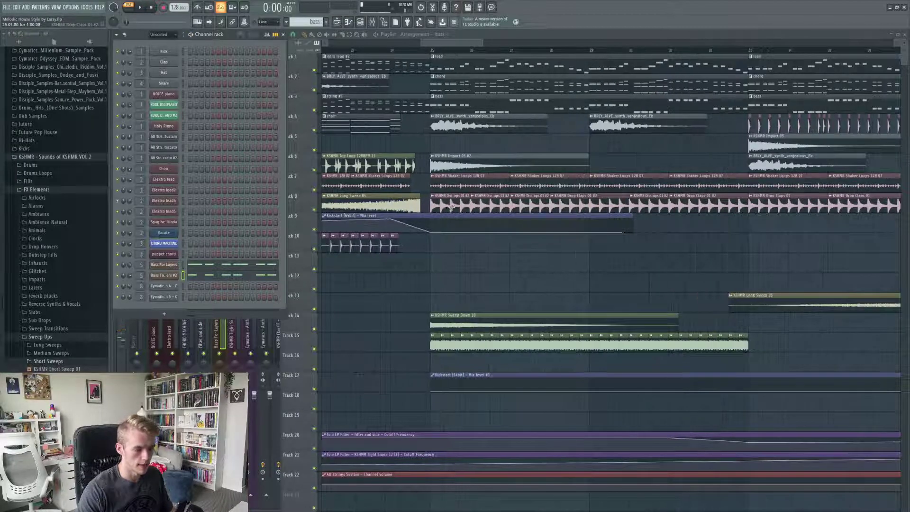
{"action": "double_click", "coordinate": [452, 207]}
{"action": "left_click", "coordinate": [333, 93]}
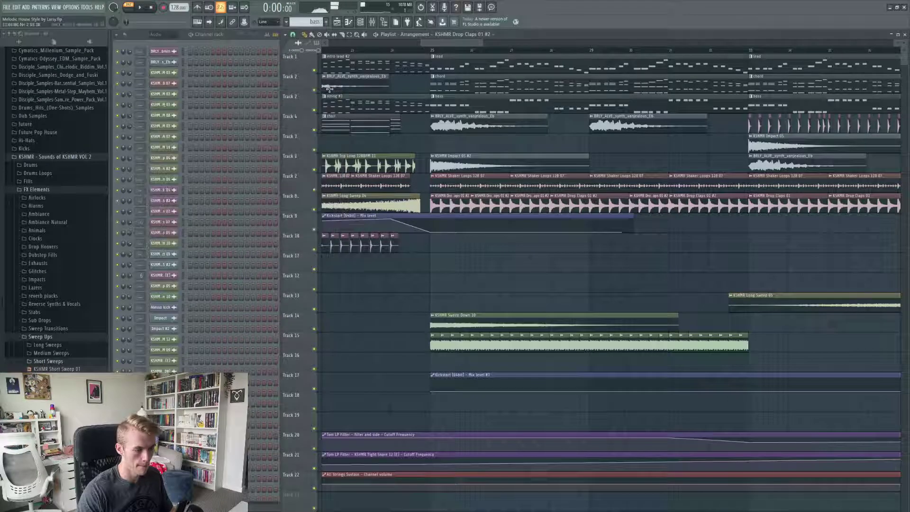
Step: Examine the sample settings and channel volume of the Prog Essential Noise clip on Track 15
{"action": "scroll", "coordinate": [416, 301], "scroll_direction": "up", "scroll_amount": 5}
{"action": "double_click", "coordinate": [464, 341]}
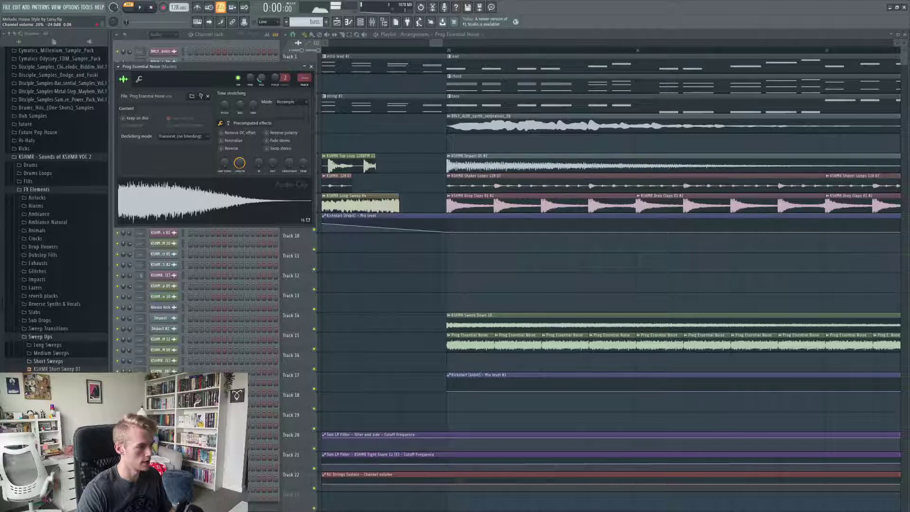
{"action": "left_click", "coordinate": [311, 67]}
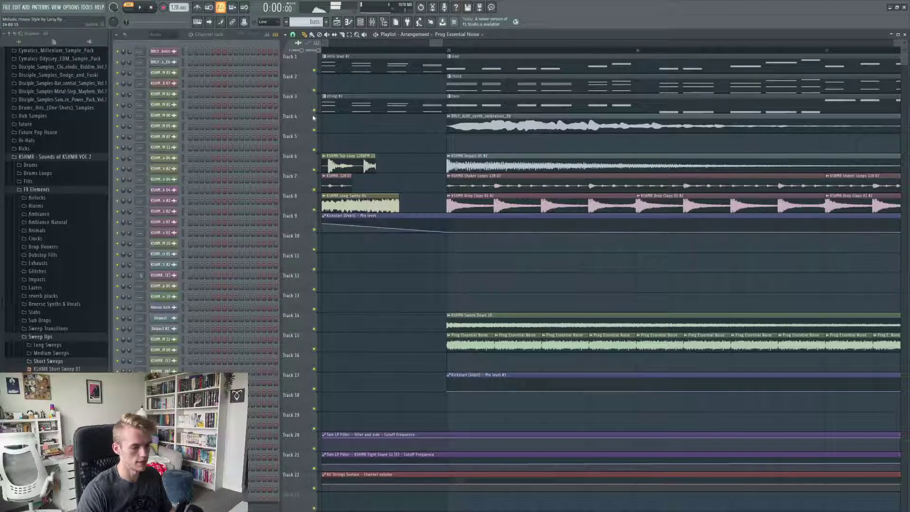
{"action": "scroll", "coordinate": [546, 269], "scroll_direction": "down", "scroll_amount": 3}
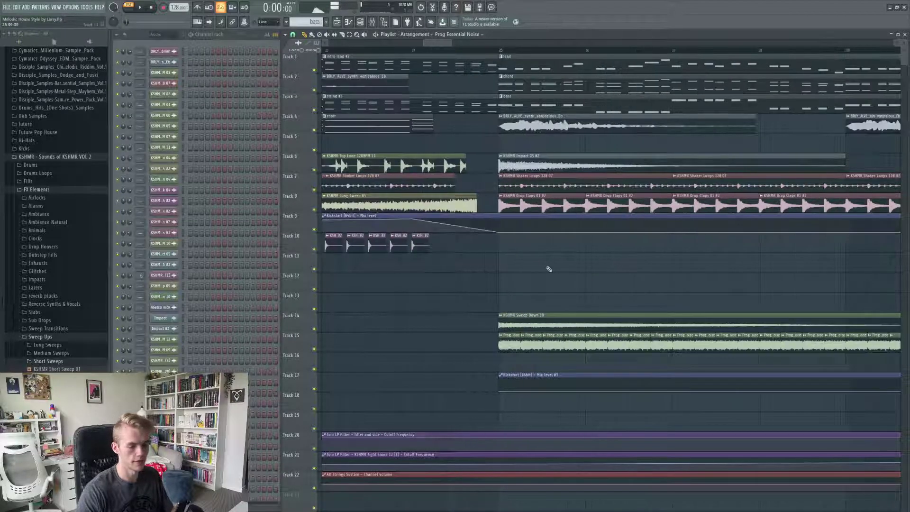
{"action": "double_click", "coordinate": [528, 336]}
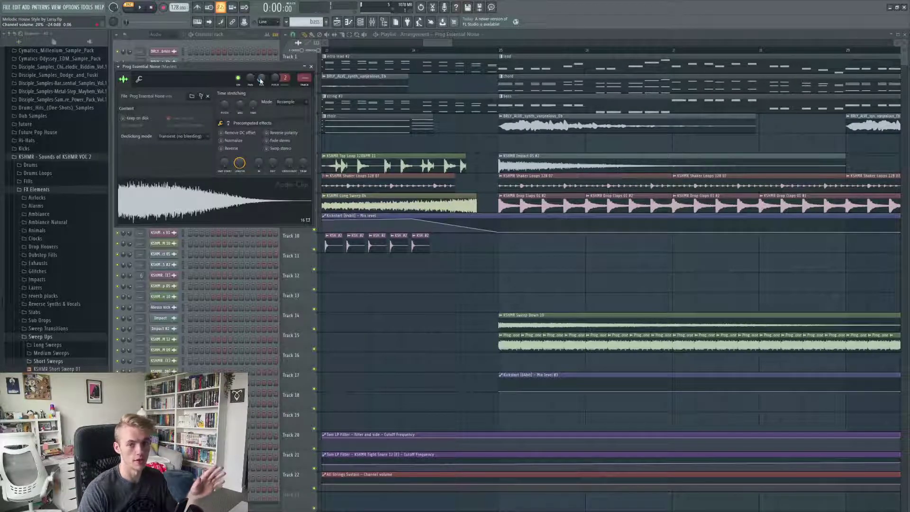
{"action": "left_click", "coordinate": [311, 66]}
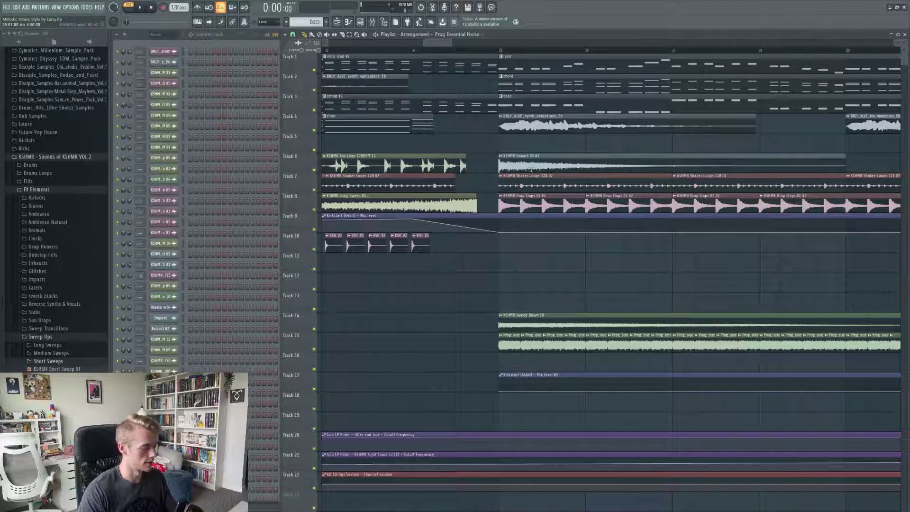
Step: Play the song from just before the drop and examine the KSHMR Impact clip's sample settings during playback
{"action": "scroll", "coordinate": [601, 185], "scroll_direction": "down", "scroll_amount": 3}
{"action": "scroll", "coordinate": [601, 184], "scroll_direction": "down", "scroll_amount": 2}
{"action": "scroll", "coordinate": [673, 258], "scroll_direction": "down", "scroll_amount": 2}
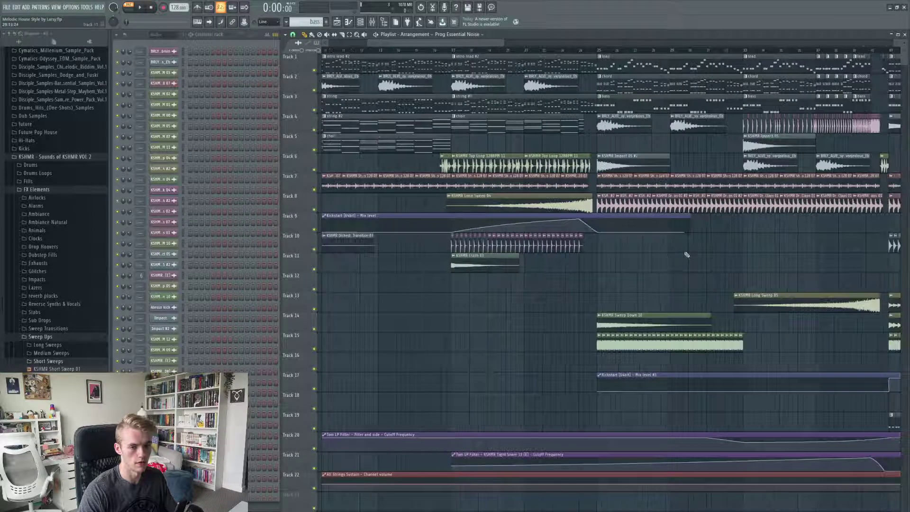
{"action": "scroll", "coordinate": [712, 266], "scroll_direction": "up", "scroll_amount": 2}
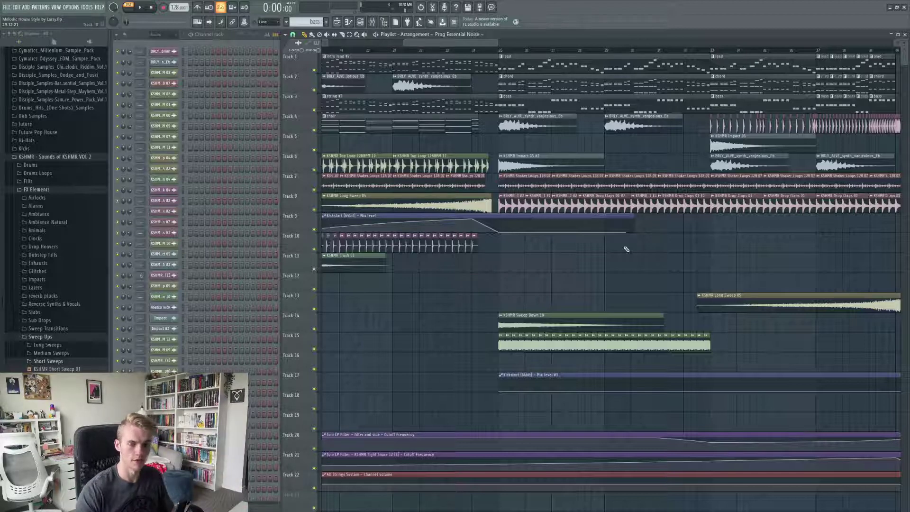
{"action": "left_click", "coordinate": [479, 51]}
{"action": "scroll", "coordinate": [517, 74], "scroll_direction": "right", "scroll_amount": 3}
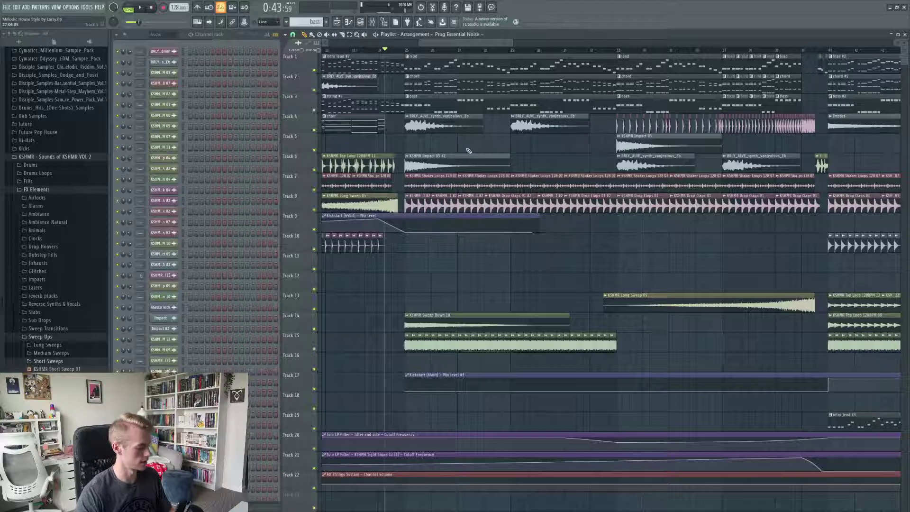
{"action": "key", "text": "space"}
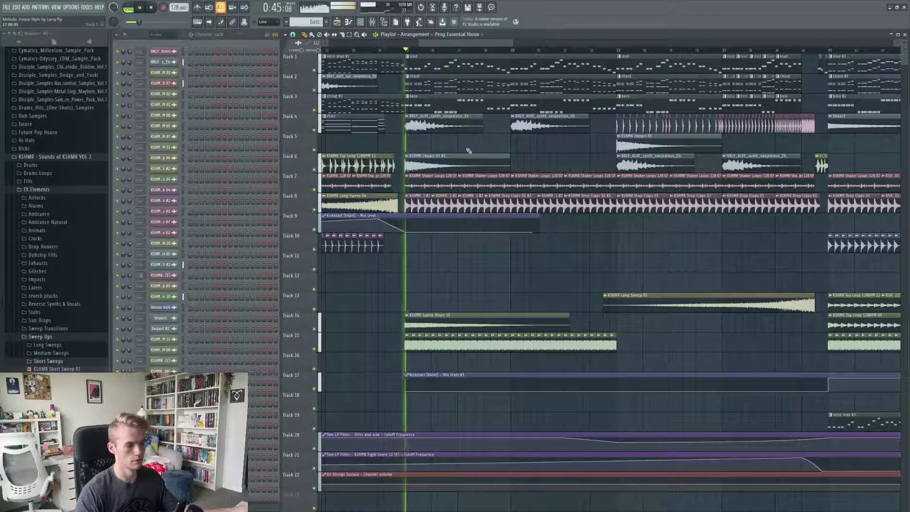
{"action": "double_click", "coordinate": [467, 164]}
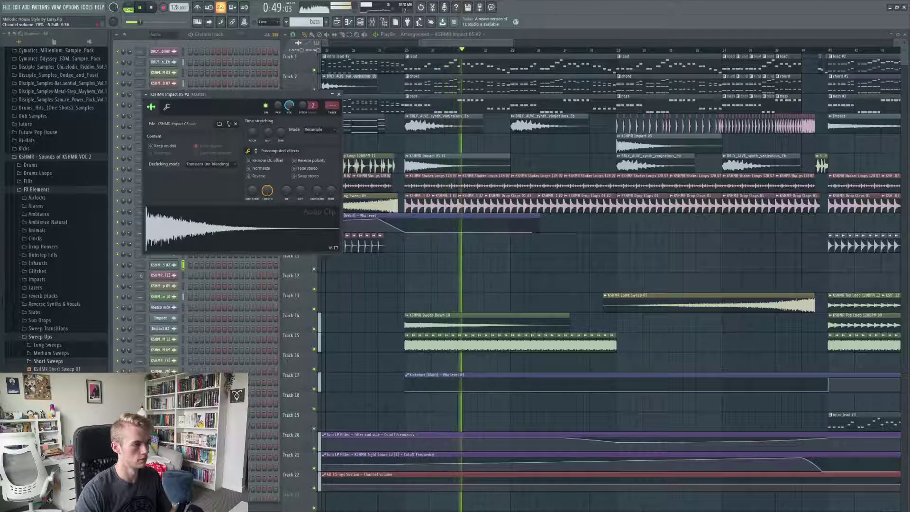
{"action": "left_click", "coordinate": [431, 102]}
Step: Look through the audio channels in the channel rack, then set its filter to show all channels
{"action": "left_click", "coordinate": [167, 42]}
{"action": "scroll", "coordinate": [177, 247], "scroll_direction": "down", "scroll_amount": 5}
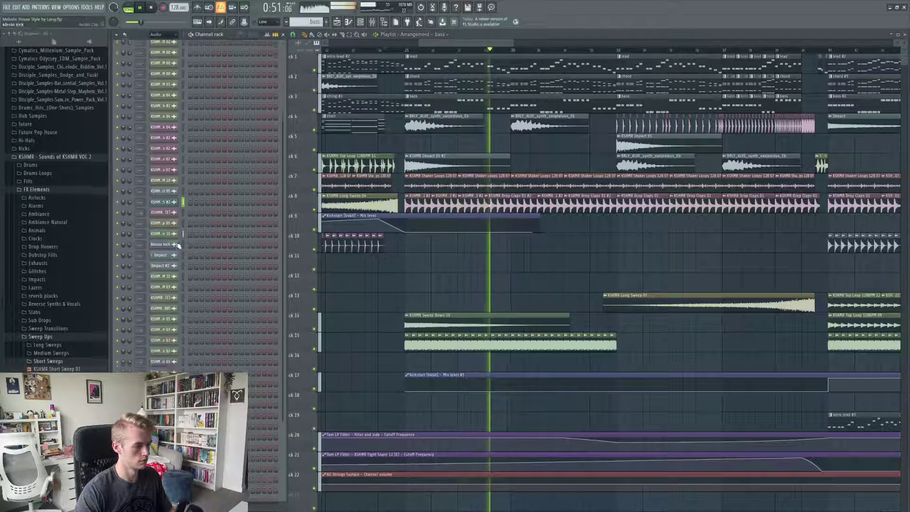
{"action": "scroll", "coordinate": [177, 249], "scroll_direction": "up", "scroll_amount": 5}
{"action": "left_click", "coordinate": [164, 35]}
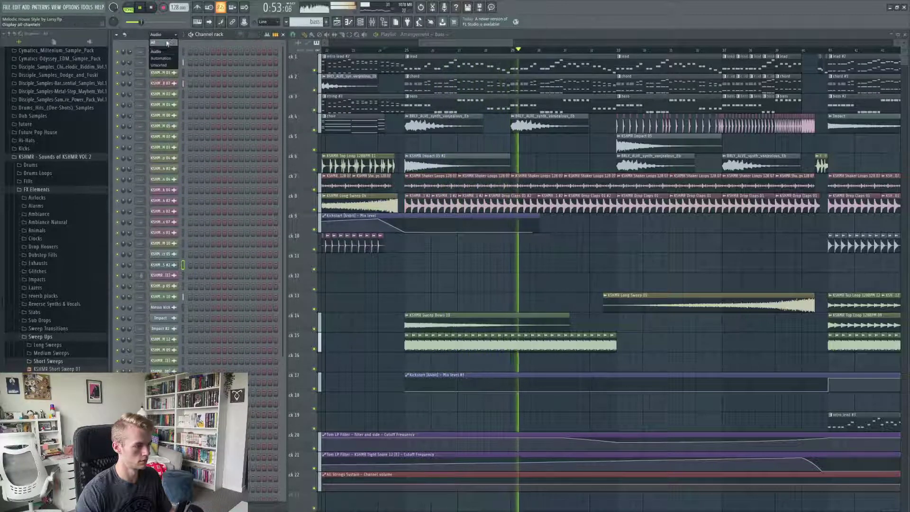
{"action": "left_click", "coordinate": [163, 42]}
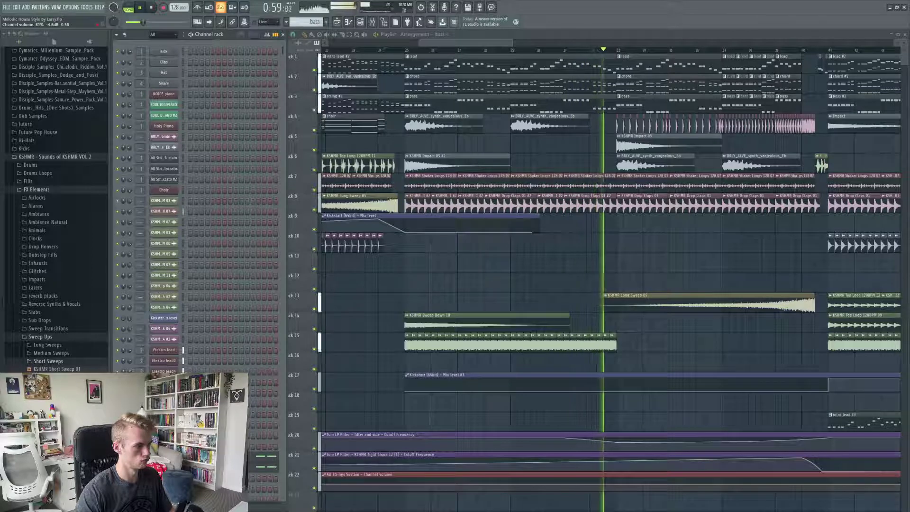
Step: Stop playback near the second half of the drop and show the sections that follow in the playlist
{"action": "left_click_drag", "start_coordinate": [477, 43], "coordinate": [494, 44]}
{"action": "key", "text": "space"}
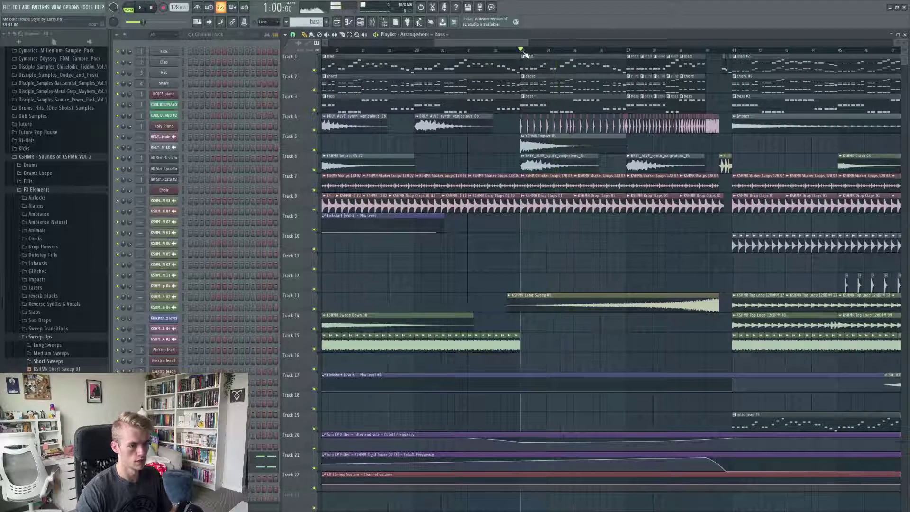
{"action": "scroll", "coordinate": [521, 237], "scroll_direction": "down", "scroll_amount": 4}
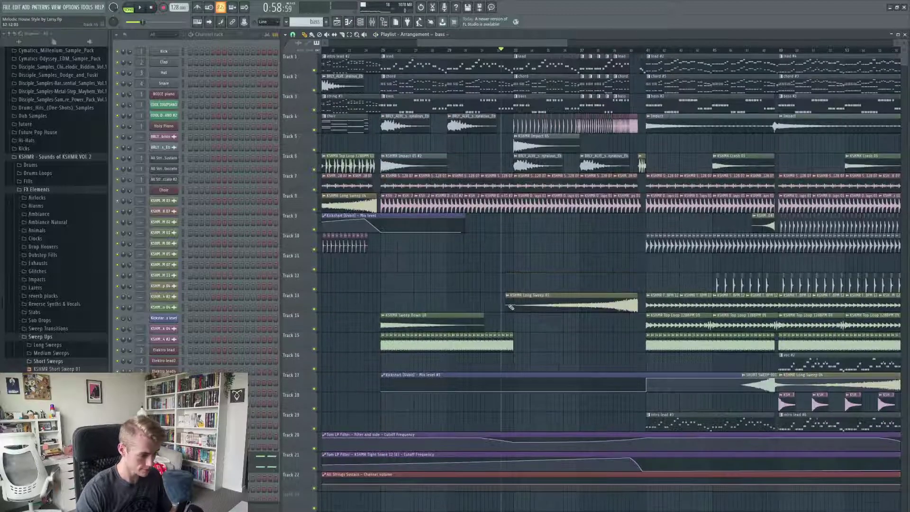
Step: Show the mixer and select the filter and side track to examine its effects
{"action": "left_click", "coordinate": [55, 7]}
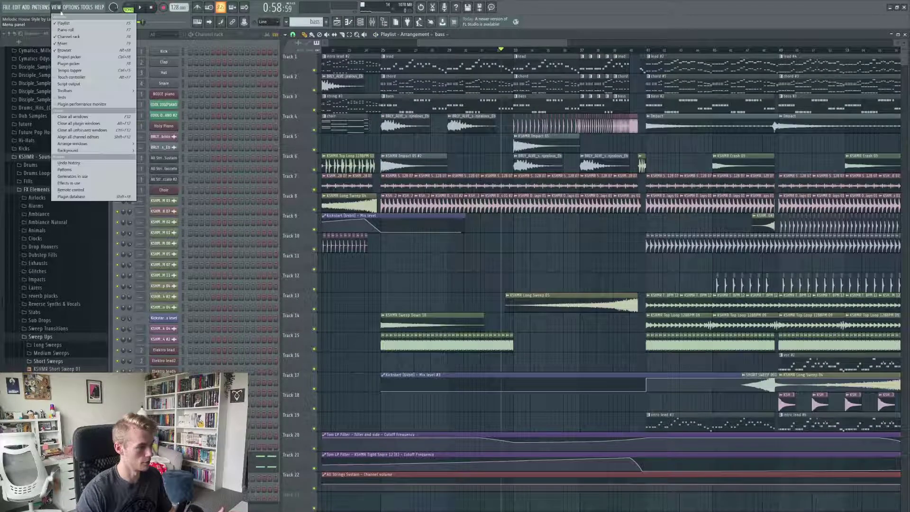
{"action": "left_click", "coordinate": [74, 42]}
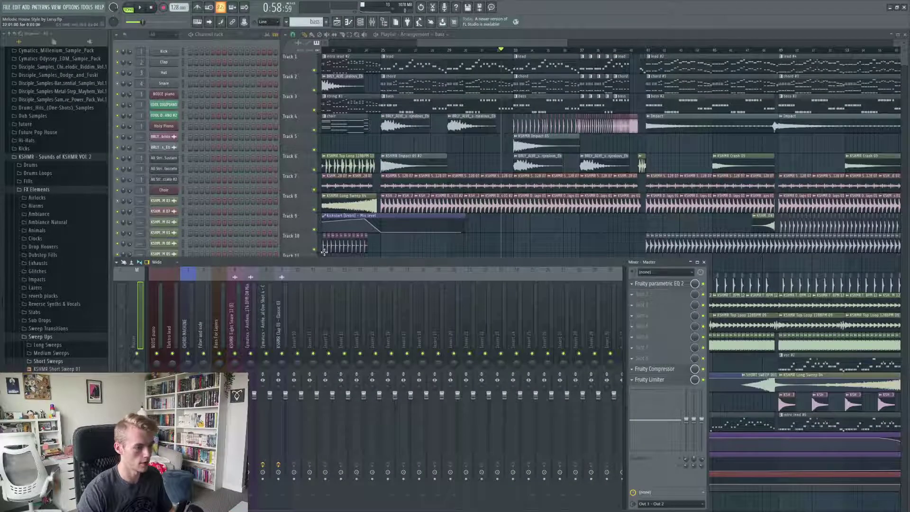
{"action": "left_click", "coordinate": [202, 327]}
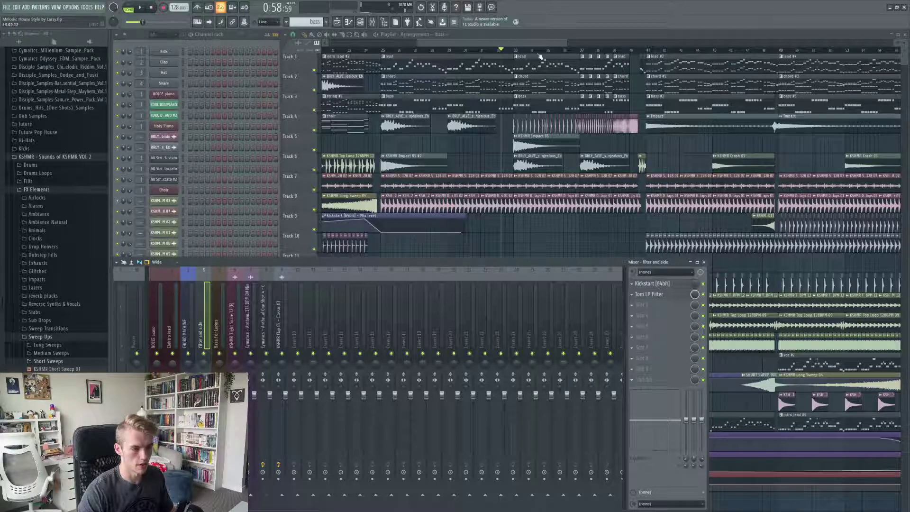
{"action": "key", "text": "F9"}
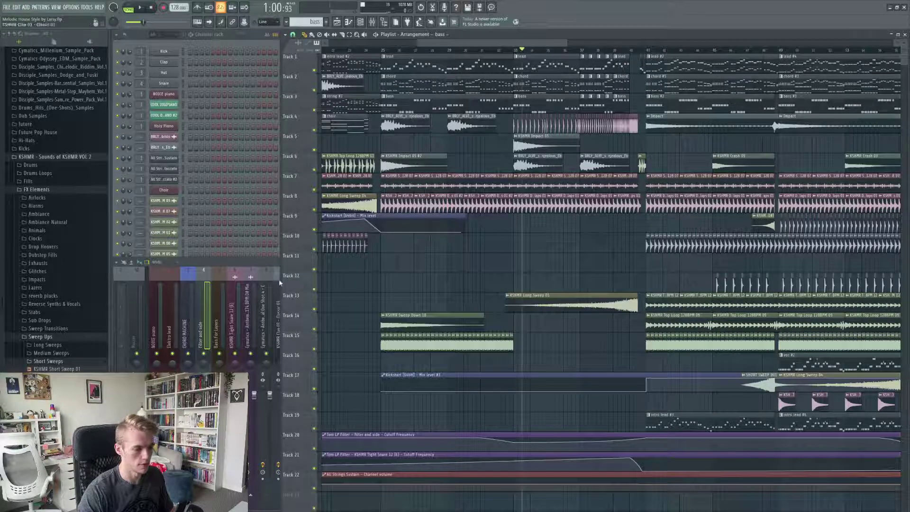
{"action": "key", "text": "F9"}
{"action": "key", "text": "F5"}
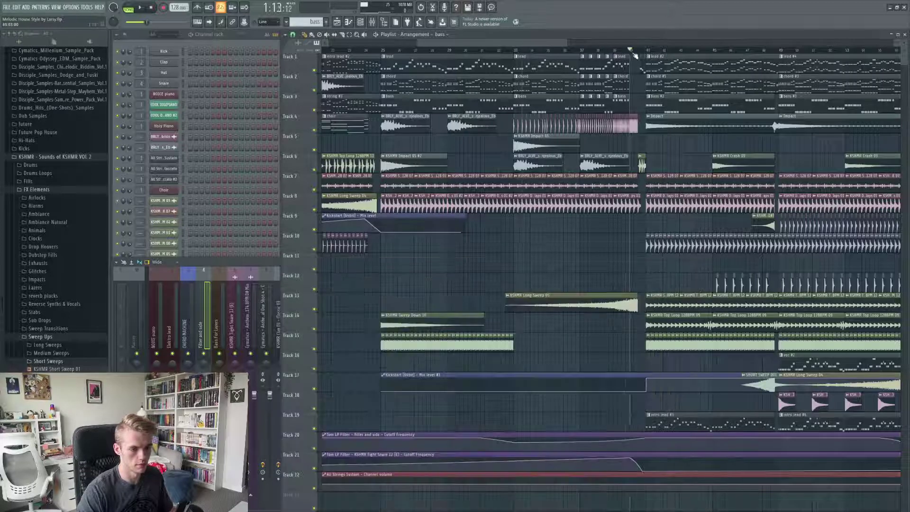
Step: Examine the automation options for the Kickstart mix level on the filter and side track
{"action": "left_click", "coordinate": [255, 281]}
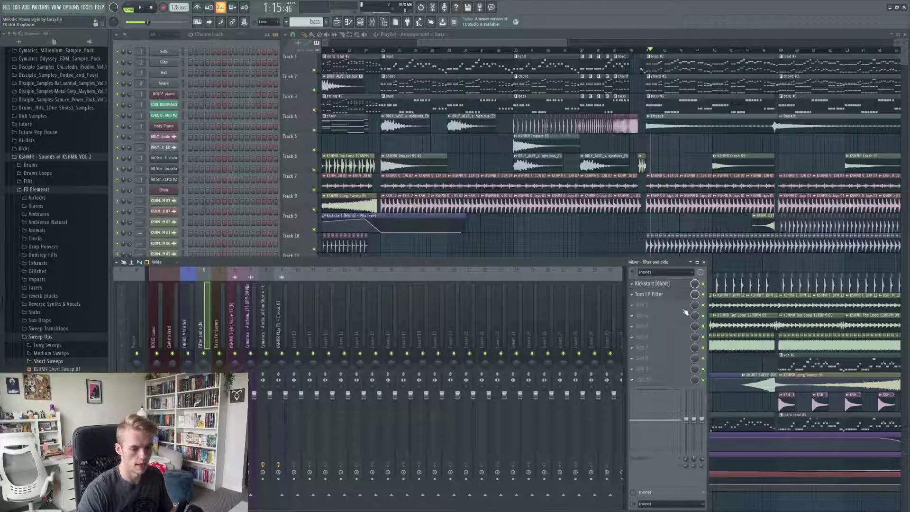
{"action": "right_click", "coordinate": [694, 283]}
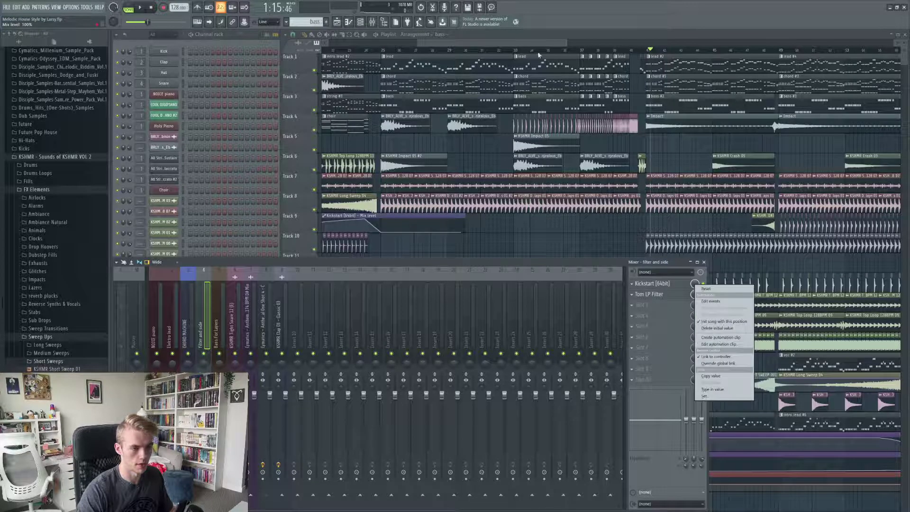
{"action": "left_click", "coordinate": [525, 42]}
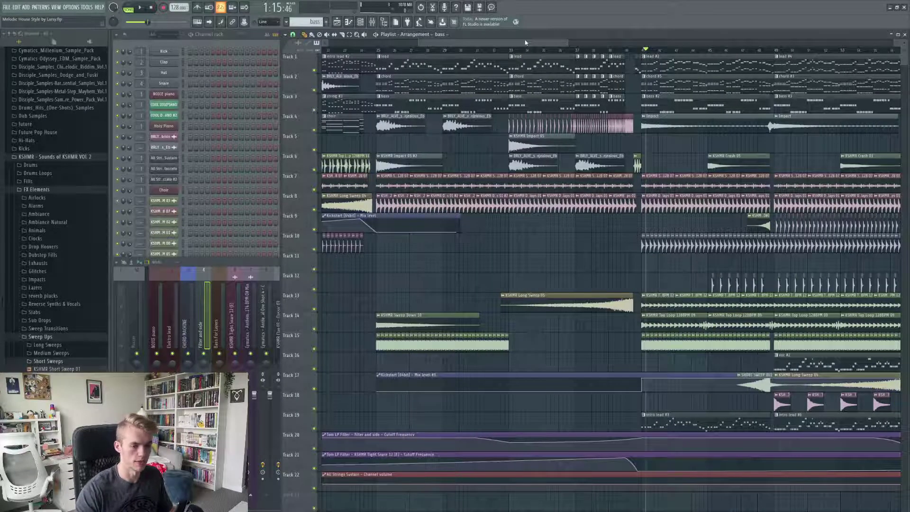
Step: Examine the Tom LP Filter settings on the filter and side mixer track, then close the plugin window
{"action": "left_click", "coordinate": [264, 263]}
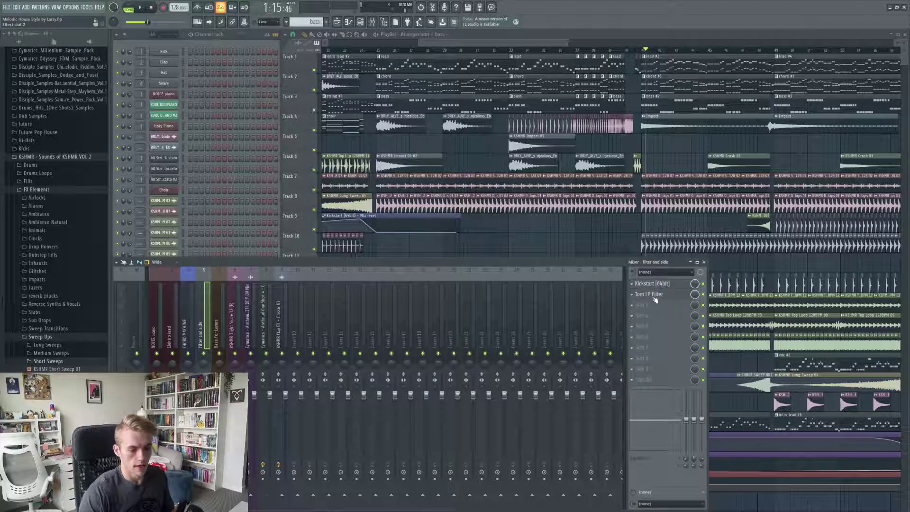
{"action": "left_click", "coordinate": [655, 297]}
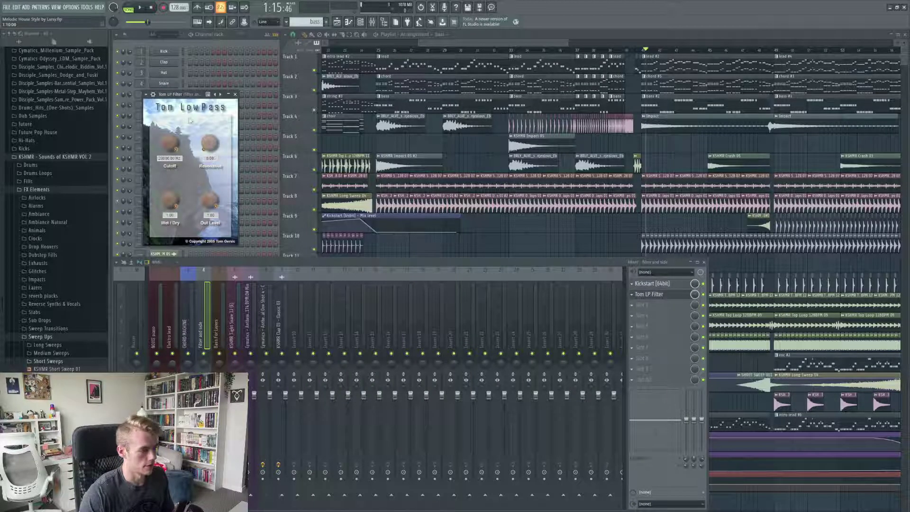
{"action": "left_click_drag", "start_coordinate": [179, 94], "coordinate": [187, 98]}
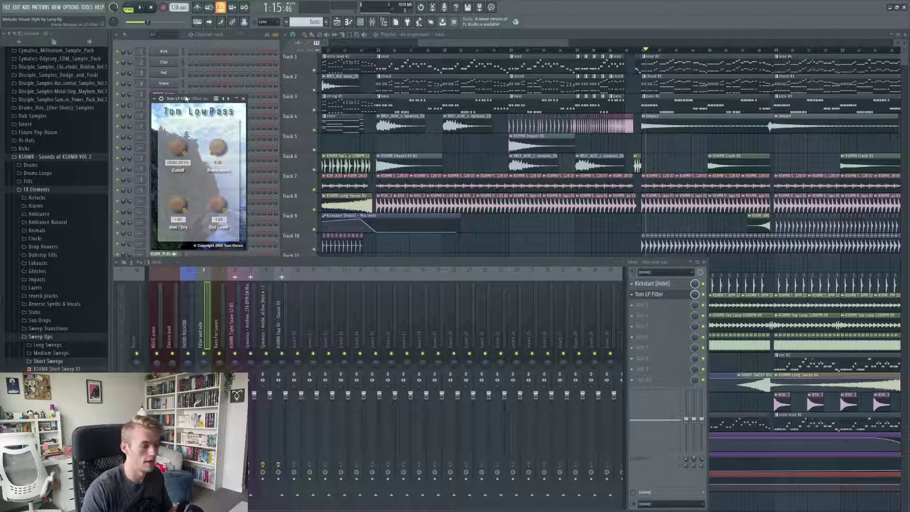
{"action": "left_click", "coordinate": [243, 99]}
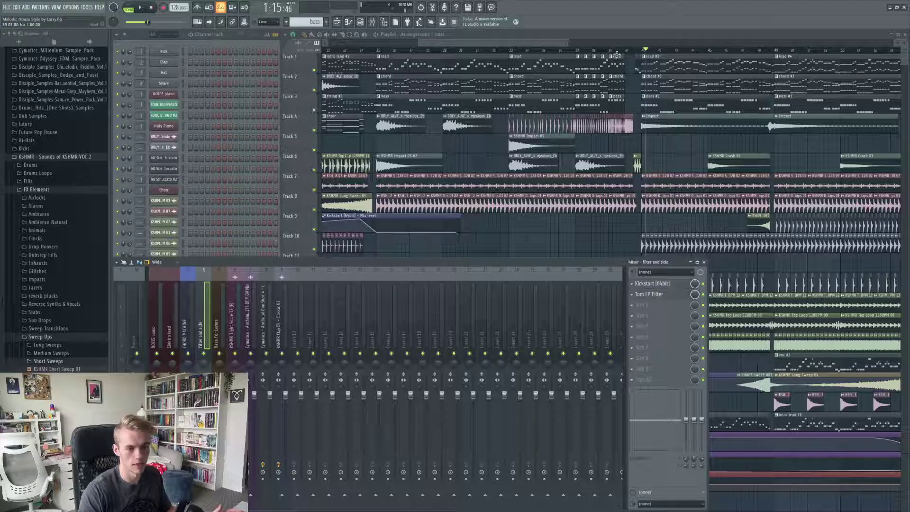
Step: Look over the clips and automation in the drop's second half and set the playback position to its start at 1:00:00
{"action": "left_click_drag", "start_coordinate": [626, 50], "coordinate": [513, 49]}
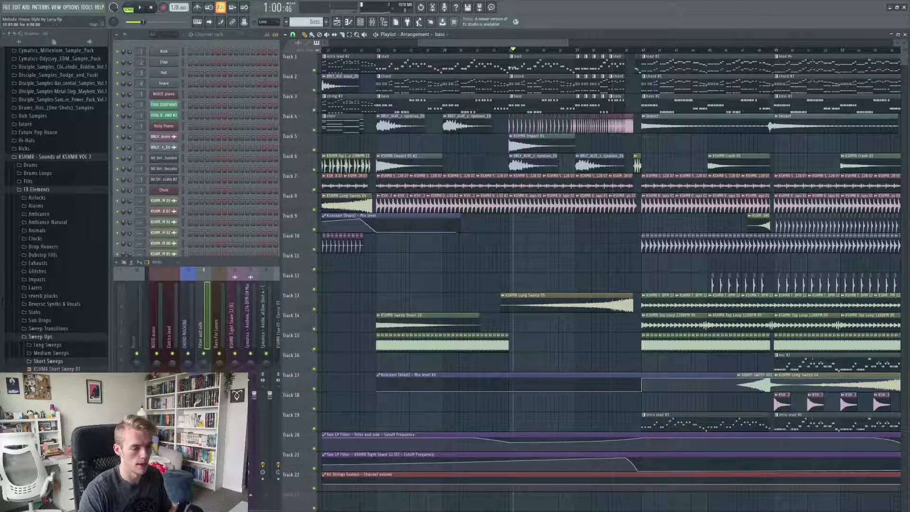
{"action": "scroll", "coordinate": [493, 101], "scroll_direction": "up", "scroll_amount": 4}
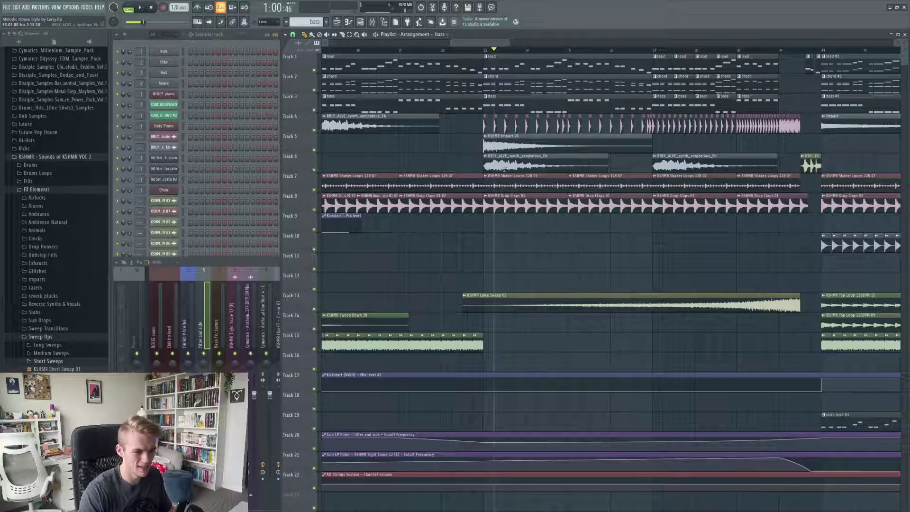
{"action": "scroll", "coordinate": [500, 270], "scroll_direction": "down", "scroll_amount": 3}
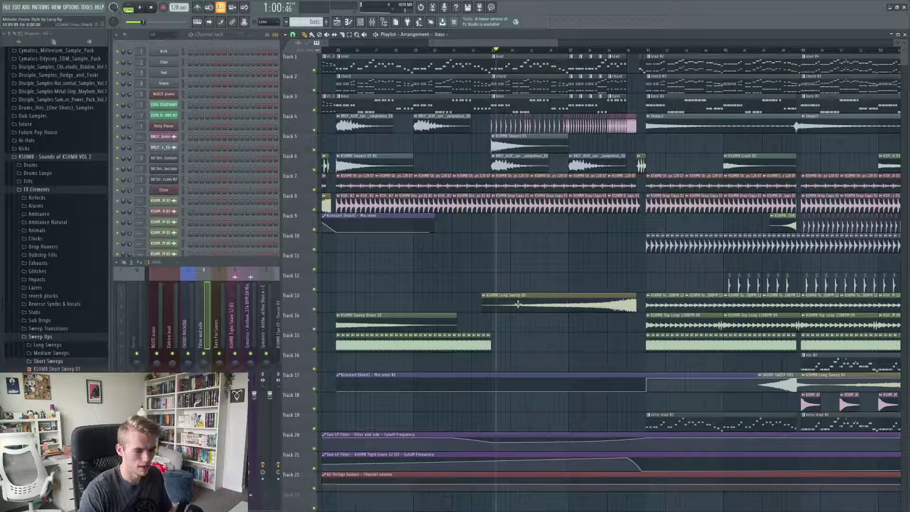
{"action": "scroll", "coordinate": [518, 304], "scroll_direction": "down", "scroll_amount": 3}
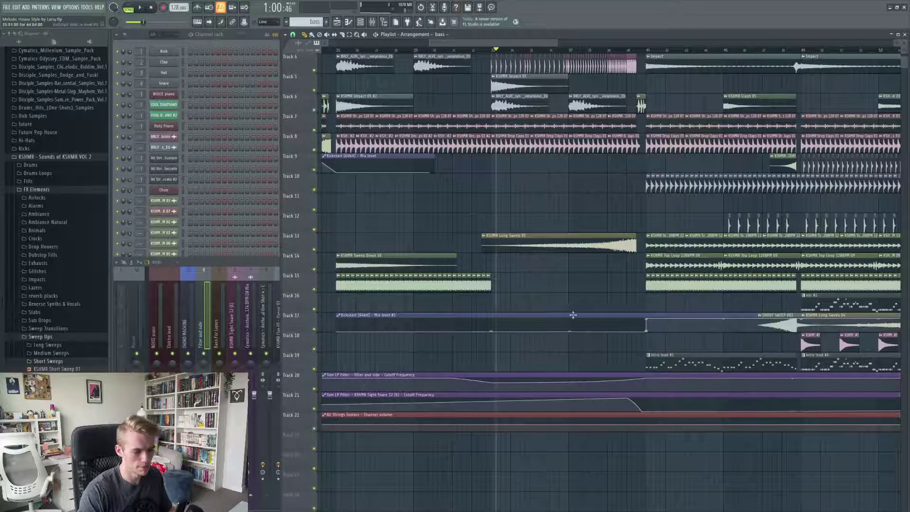
{"action": "scroll", "coordinate": [573, 315], "scroll_direction": "up", "scroll_amount": 3}
{"action": "left_click_drag", "start_coordinate": [496, 51], "coordinate": [492, 51]}
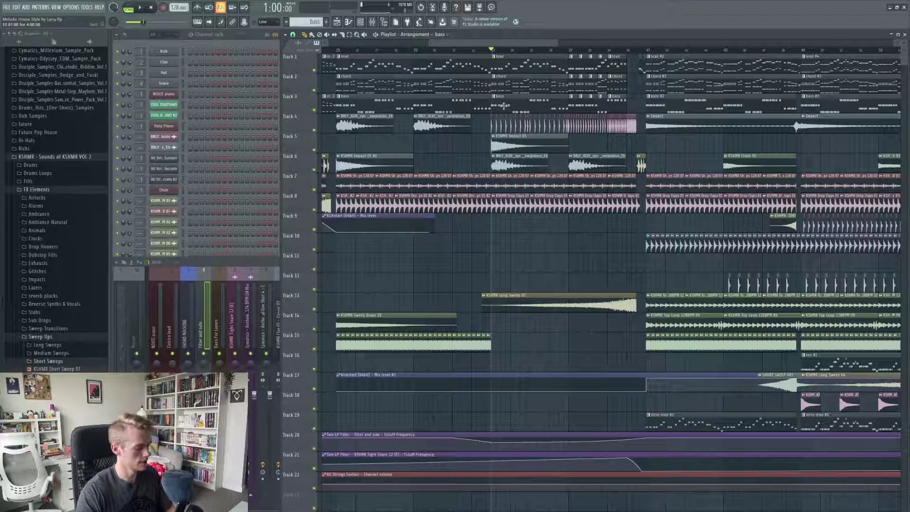
Step: Play the second half of the drop, select the filter and side Cutoff Frequency automation clip, and stop before the following section
{"action": "key", "text": "space"}
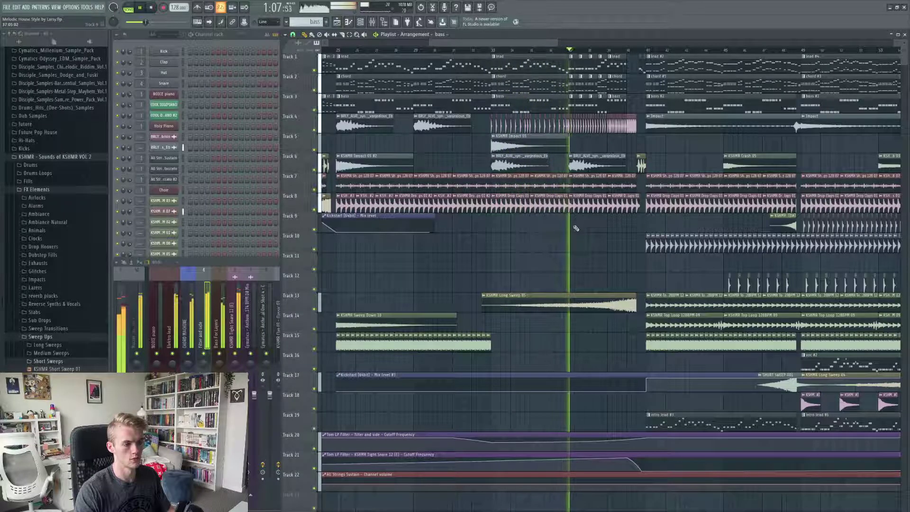
{"action": "left_click", "coordinate": [569, 441]}
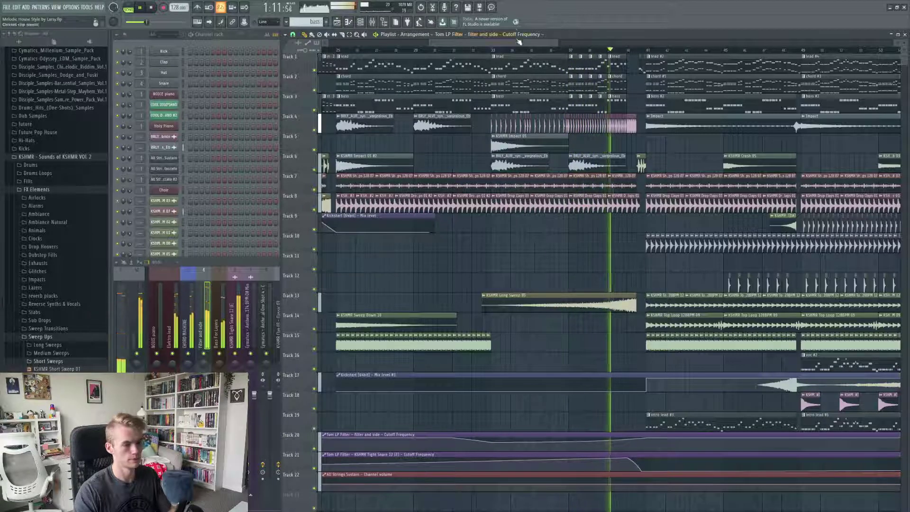
{"action": "left_click_drag", "start_coordinate": [519, 42], "coordinate": [563, 46]}
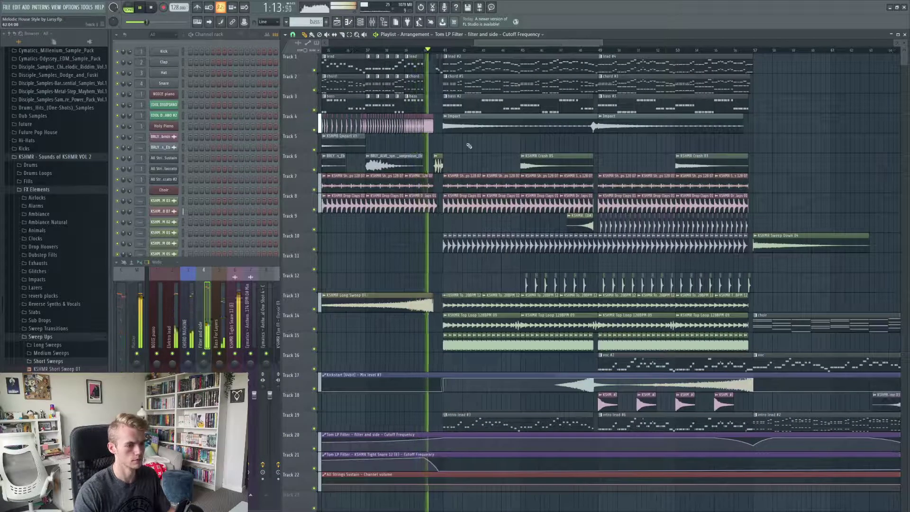
{"action": "key", "text": "space"}
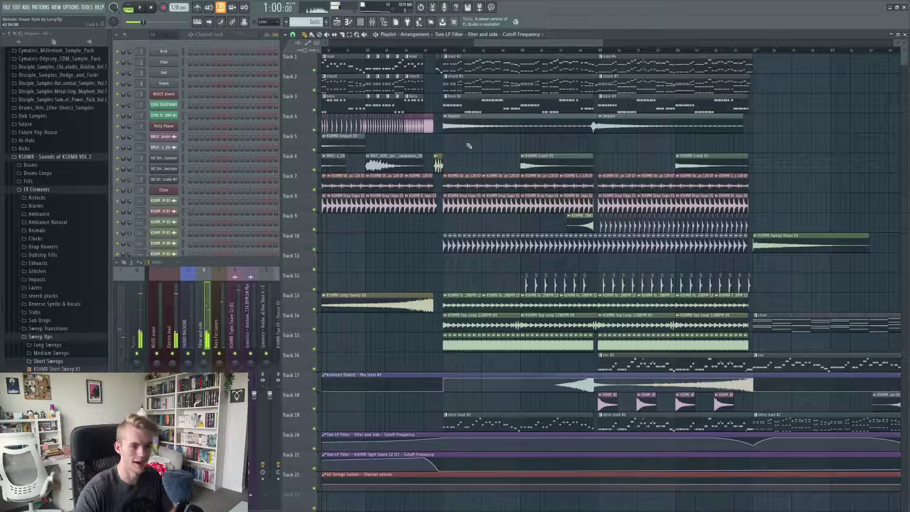
Step: Move the playback position to 1:15:00, select the lead #2 pattern, switch to pattern mode and show its channels
{"action": "left_click_drag", "start_coordinate": [447, 50], "coordinate": [470, 140]}
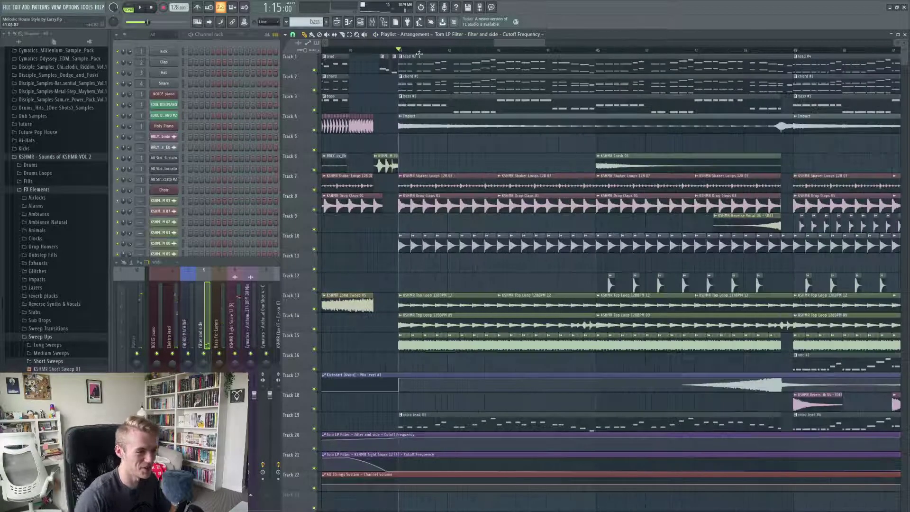
{"action": "left_click", "coordinate": [418, 59]}
{"action": "scroll", "coordinate": [377, 96], "scroll_direction": "down", "scroll_amount": 3}
{"action": "left_click", "coordinate": [129, 7]}
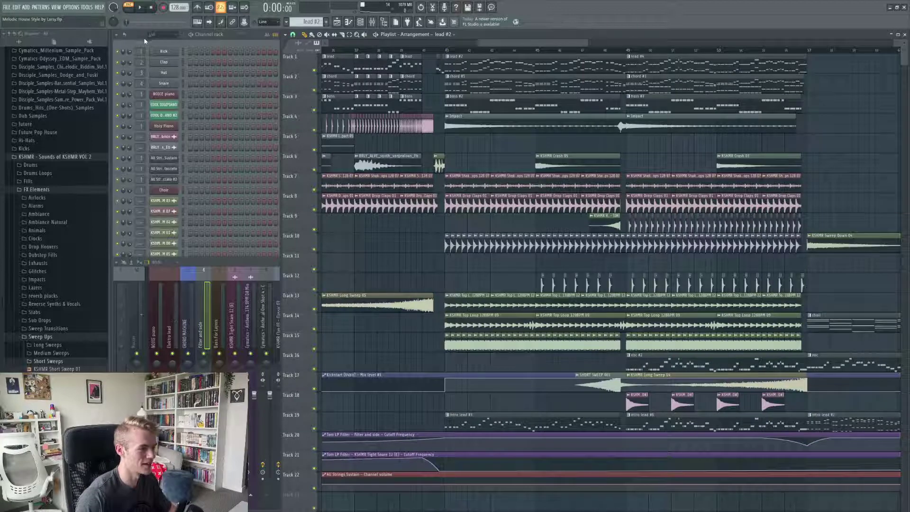
{"action": "left_click", "coordinate": [145, 41]}
{"action": "scroll", "coordinate": [180, 242], "scroll_direction": "down", "scroll_amount": 9}
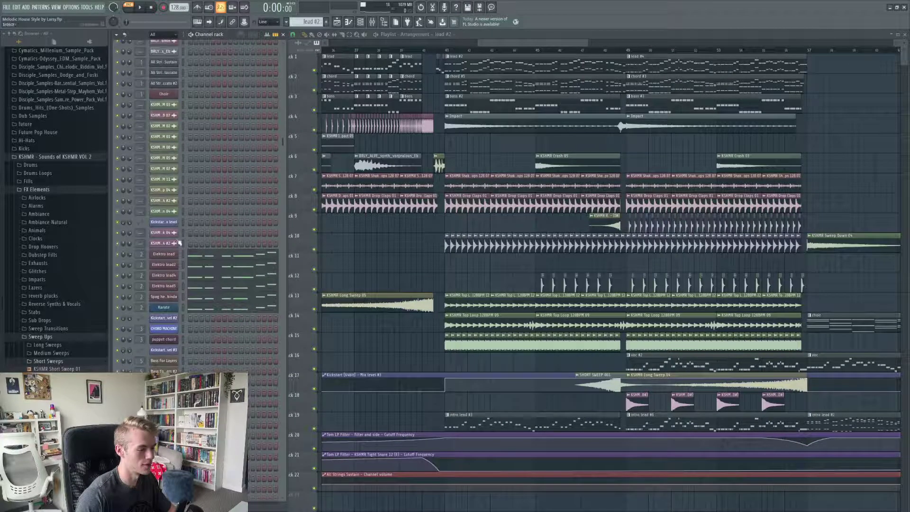
Step: Examine the Karate channel's Sylenth1 preset, then play the lead #2 pattern on its own
{"action": "left_click", "coordinate": [164, 308]}
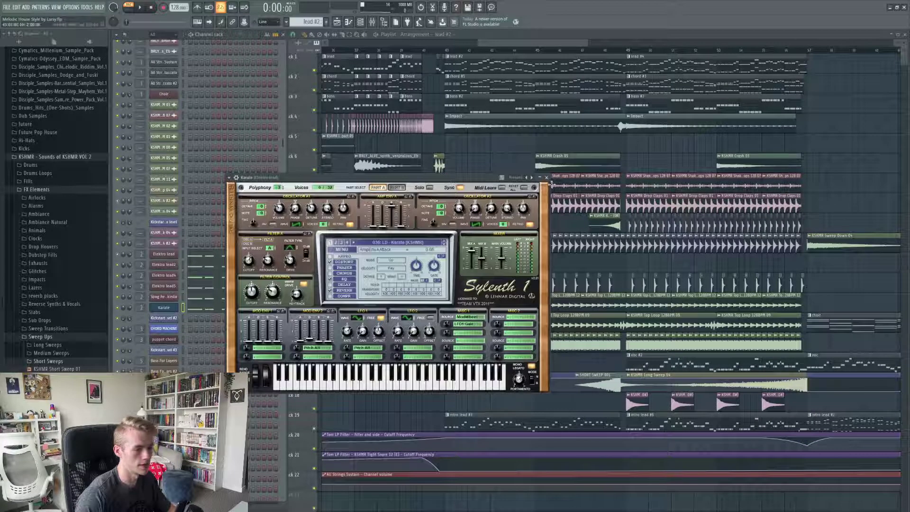
{"action": "left_click", "coordinate": [164, 307]}
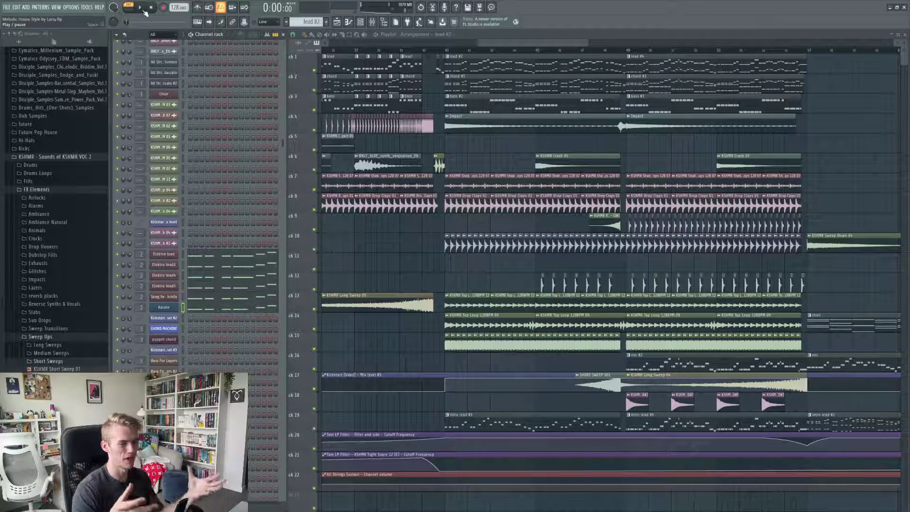
{"action": "left_click", "coordinate": [145, 12]}
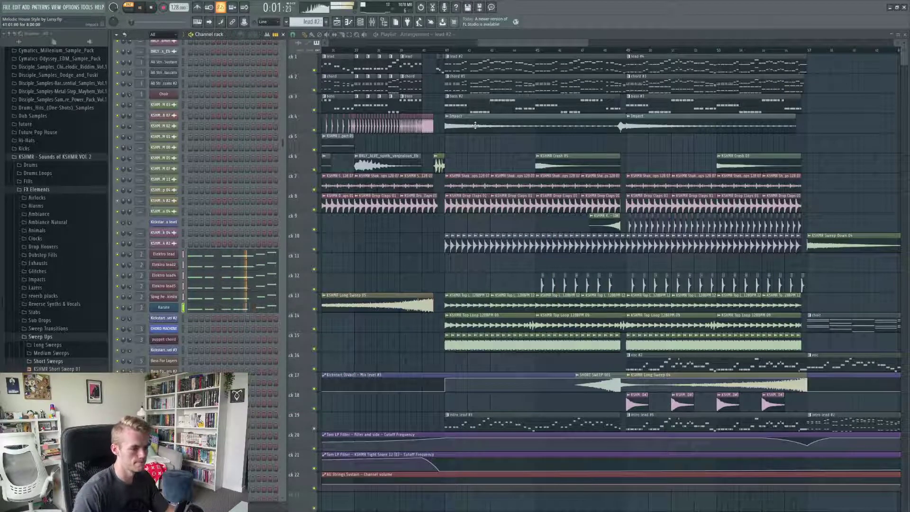
Step: Show the Elektro lead track's mixer effects and examine the bands of its Fruity parametric EQ 2
{"action": "left_click", "coordinate": [56, 7]}
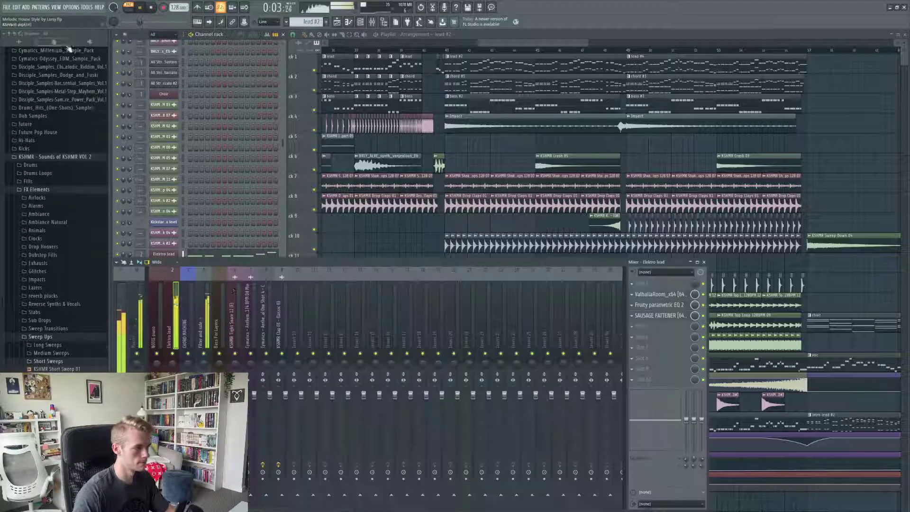
{"action": "left_click", "coordinate": [71, 50]}
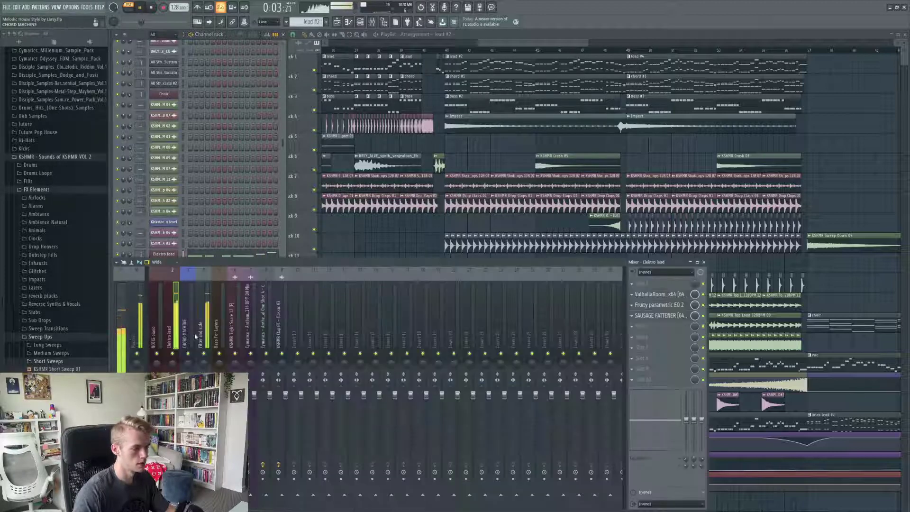
{"action": "left_click", "coordinate": [663, 305]}
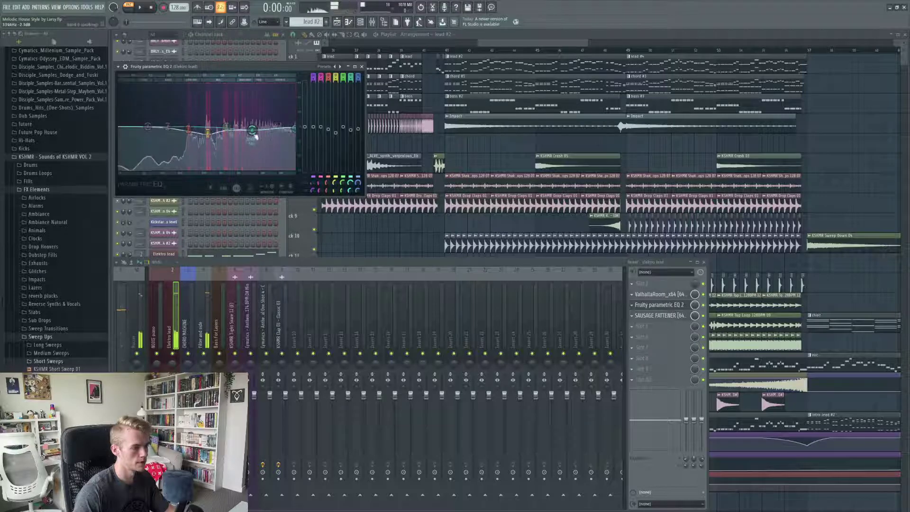
{"action": "left_click_drag", "start_coordinate": [252, 130], "coordinate": [252, 128]}
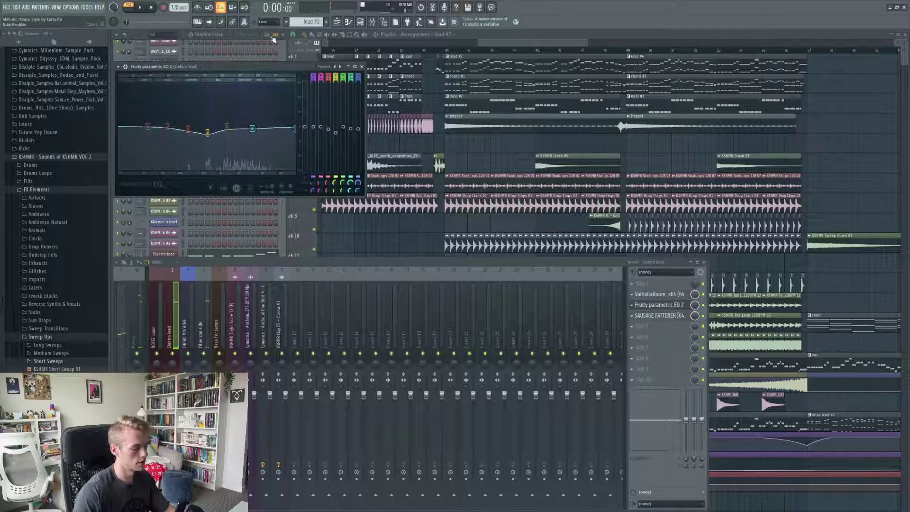
{"action": "left_click", "coordinate": [363, 67]}
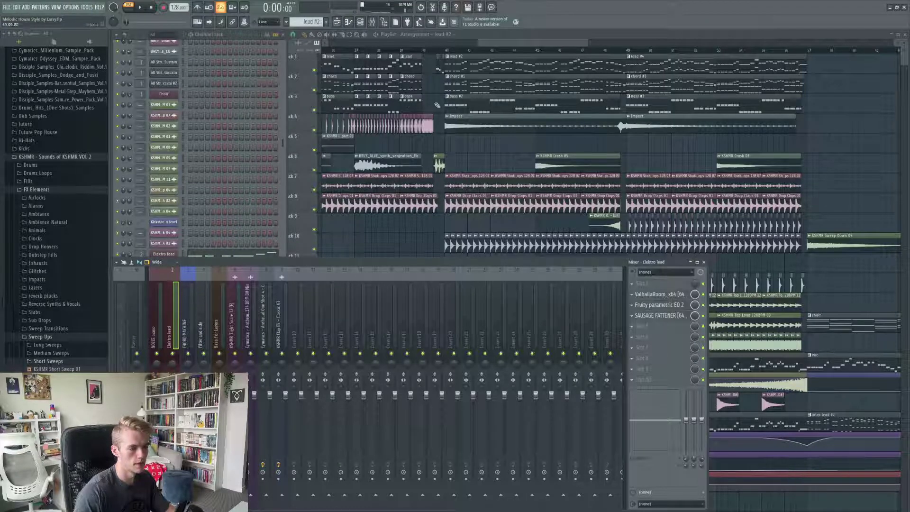
Step: Select the chord #5 pattern, show its channels, audition it on its own and stop playback
{"action": "left_click", "coordinate": [465, 84]}
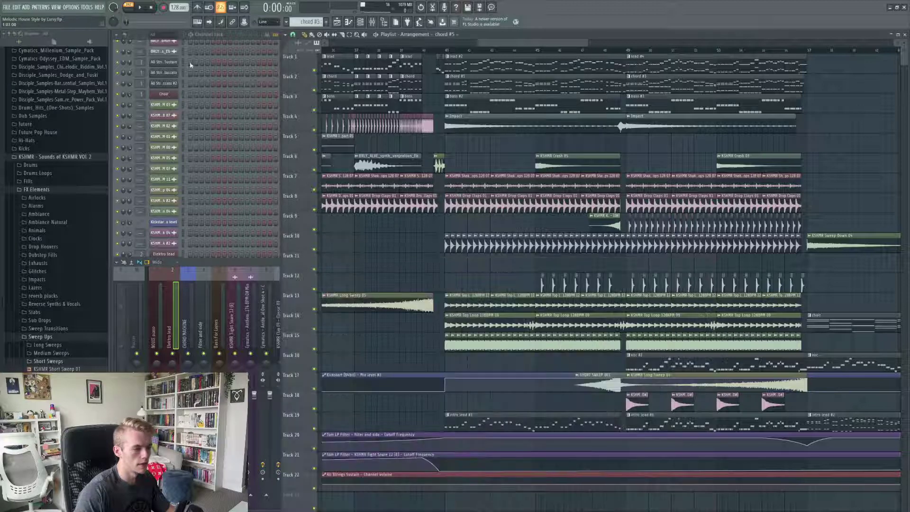
{"action": "left_click", "coordinate": [135, 35]}
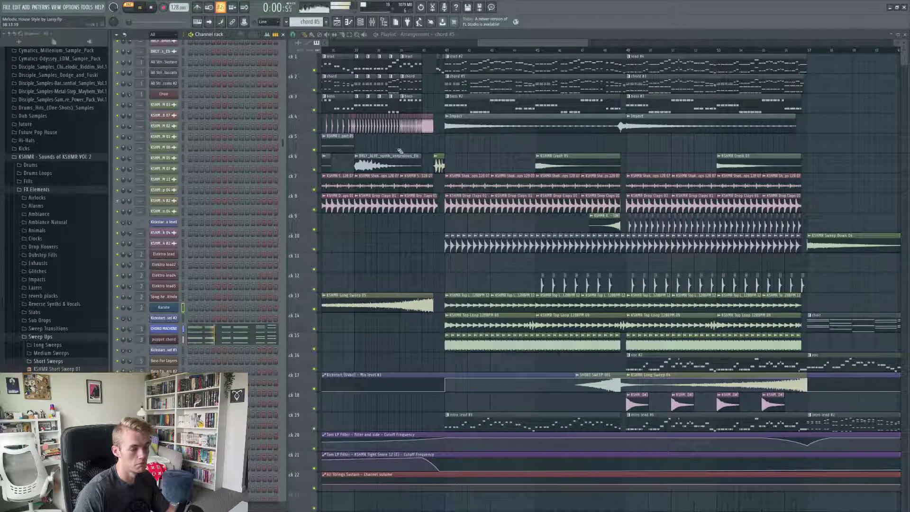
{"action": "left_click", "coordinate": [150, 8]}
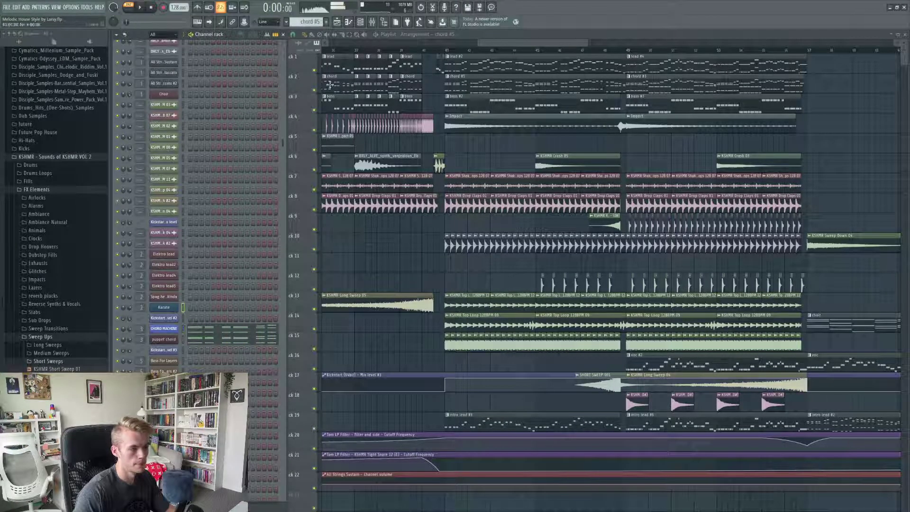
Step: Select the bass #2 pattern and examine its notes against the lead and chord patterns in the drop
{"action": "left_click", "coordinate": [459, 102]}
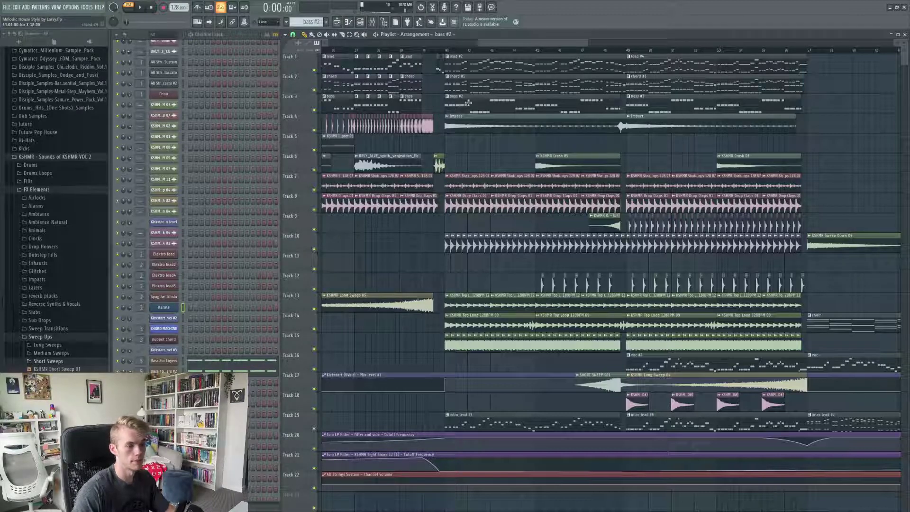
{"action": "scroll", "coordinate": [474, 129], "scroll_direction": "up", "scroll_amount": 2}
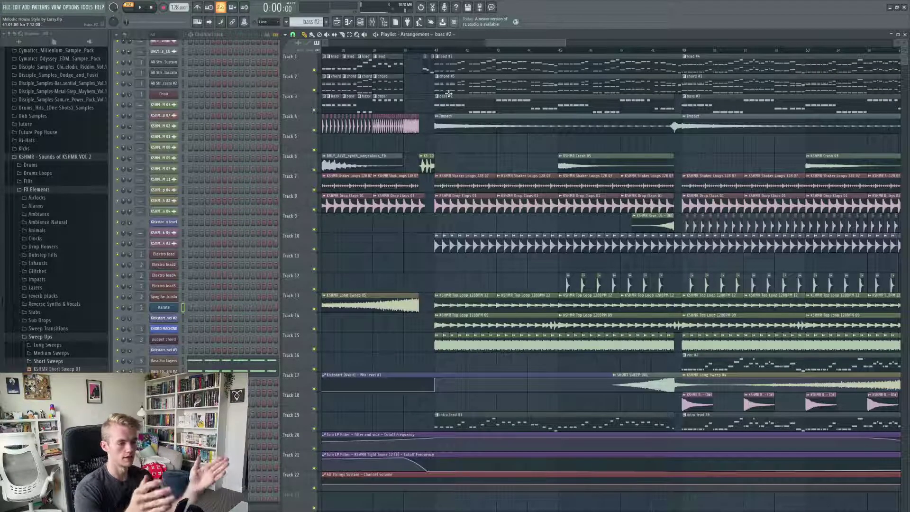
{"action": "scroll", "coordinate": [449, 98], "scroll_direction": "up", "scroll_amount": 4}
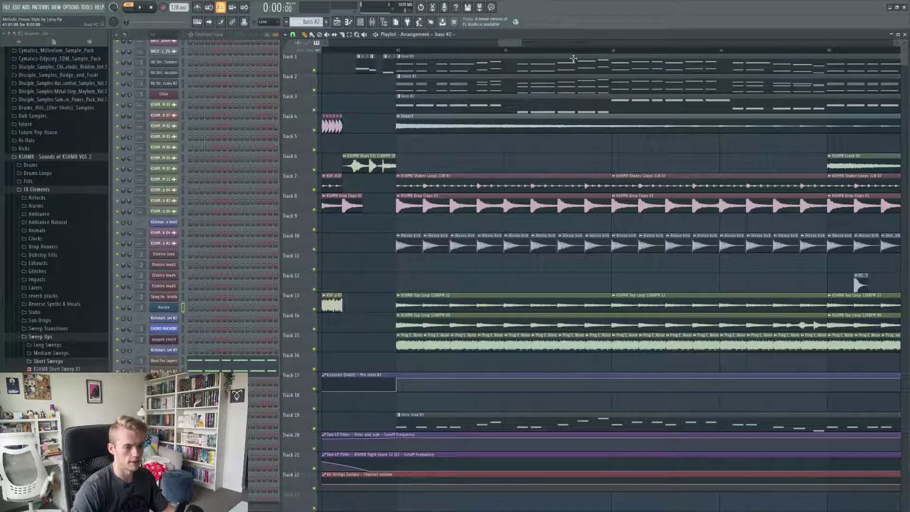
{"action": "scroll", "coordinate": [620, 132], "scroll_direction": "down", "scroll_amount": 2}
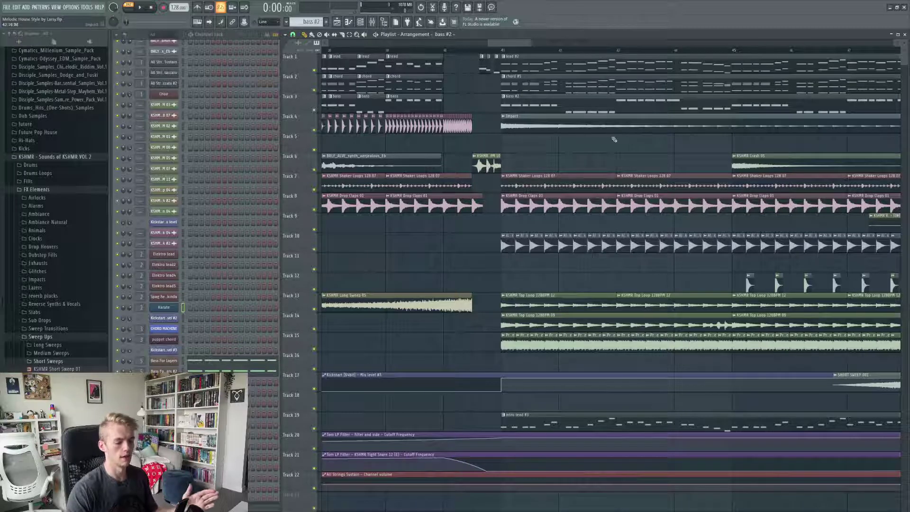
Step: Select the intro lead #3 pattern, show its channel, audition it on its own and stop playback
{"action": "left_click", "coordinate": [538, 416]}
{"action": "scroll", "coordinate": [199, 264], "scroll_direction": "up", "scroll_amount": 5}
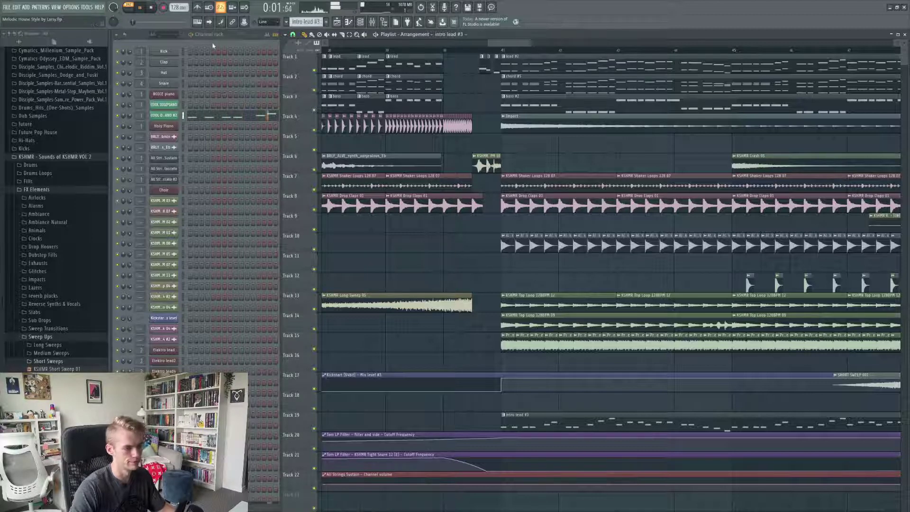
{"action": "left_click", "coordinate": [150, 9]}
Step: Examine the drum and loop clips in the drop, including the sample settings of the Impact clip
{"action": "scroll", "coordinate": [596, 369], "scroll_direction": "down", "scroll_amount": 2}
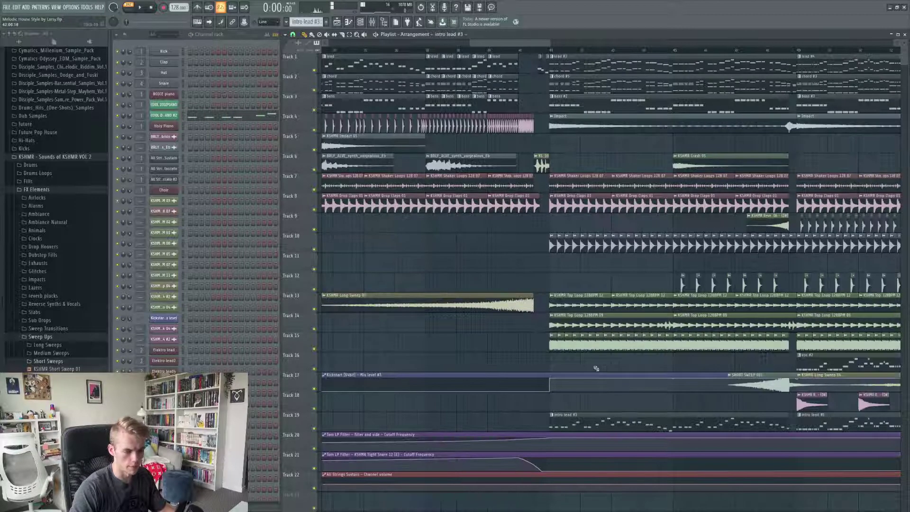
{"action": "left_click_drag", "start_coordinate": [483, 42], "coordinate": [506, 42]}
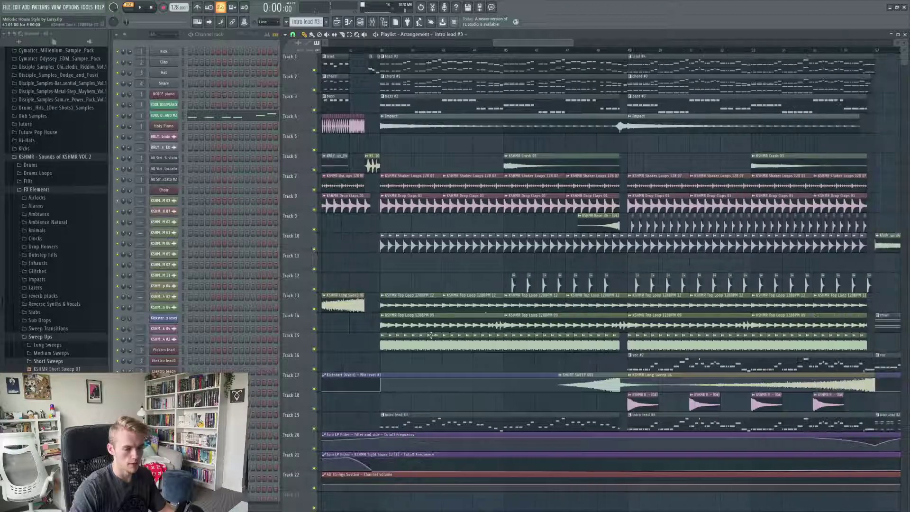
{"action": "scroll", "coordinate": [638, 250], "scroll_direction": "up", "scroll_amount": 3}
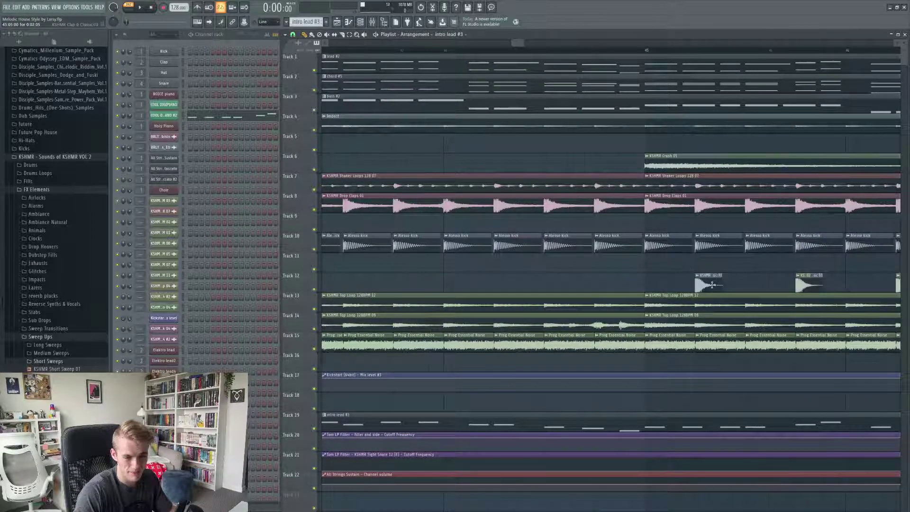
{"action": "scroll", "coordinate": [668, 232], "scroll_direction": "down", "scroll_amount": 3}
{"action": "double_click", "coordinate": [532, 132]}
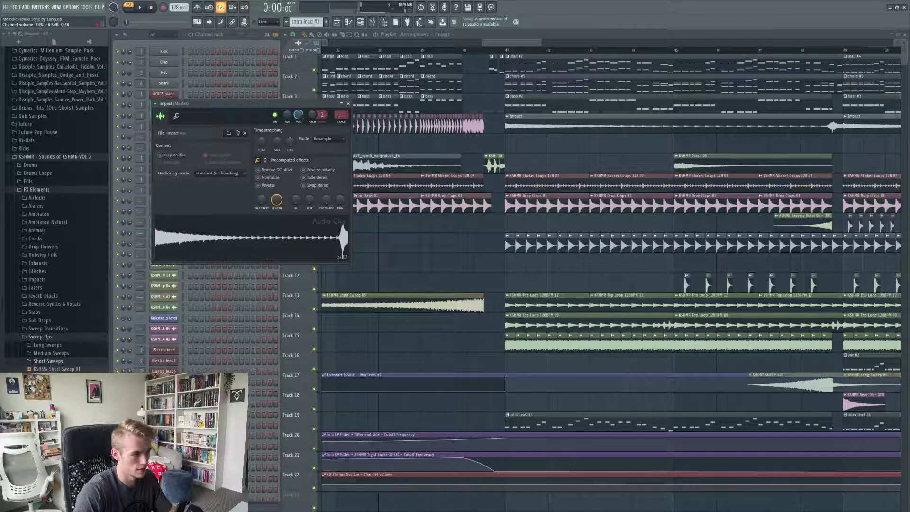
{"action": "left_click", "coordinate": [349, 104]}
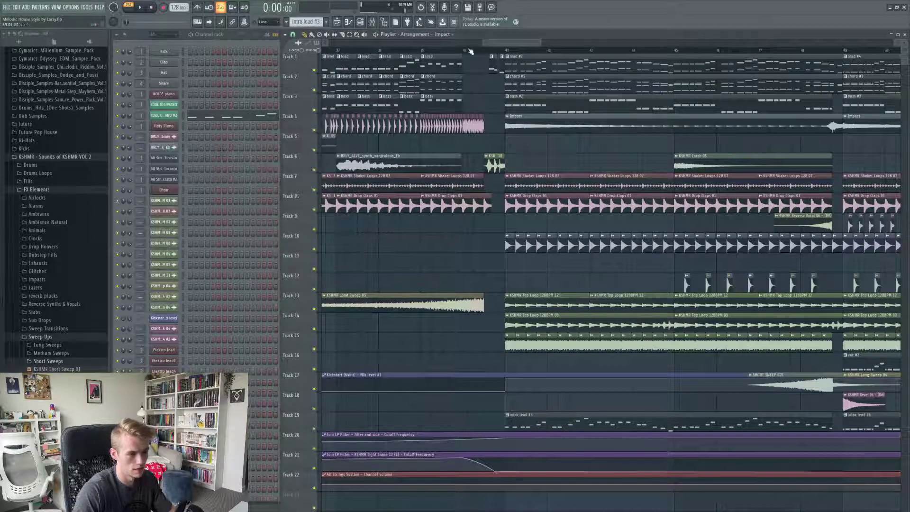
Step: Look over the drop's percussion clips, set the song position to 1:14:06 and start playback
{"action": "scroll", "coordinate": [547, 164], "scroll_direction": "right", "scroll_amount": 4}
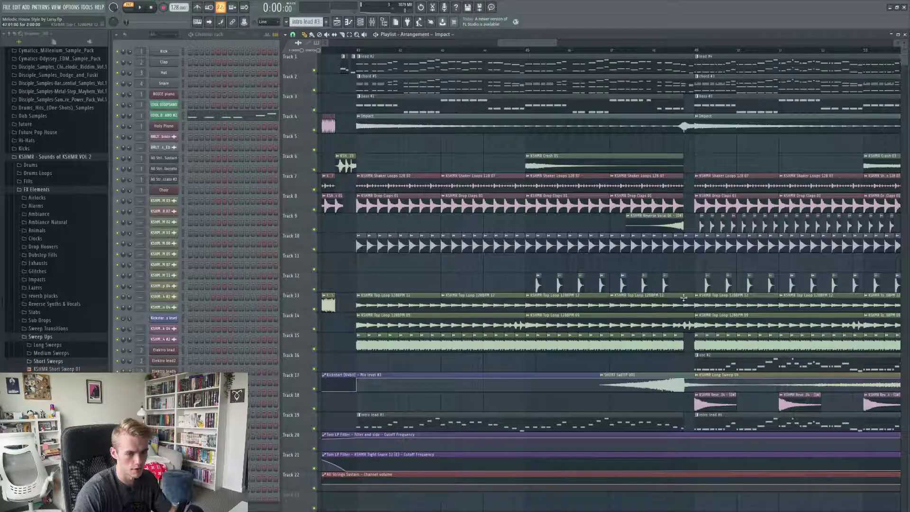
{"action": "scroll", "coordinate": [558, 256], "scroll_direction": "up", "scroll_amount": 3}
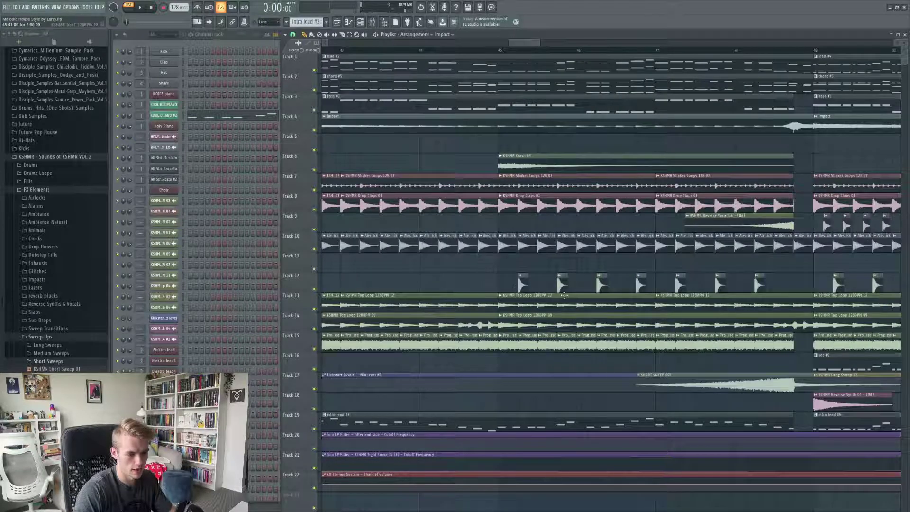
{"action": "scroll", "coordinate": [564, 295], "scroll_direction": "down", "scroll_amount": 3}
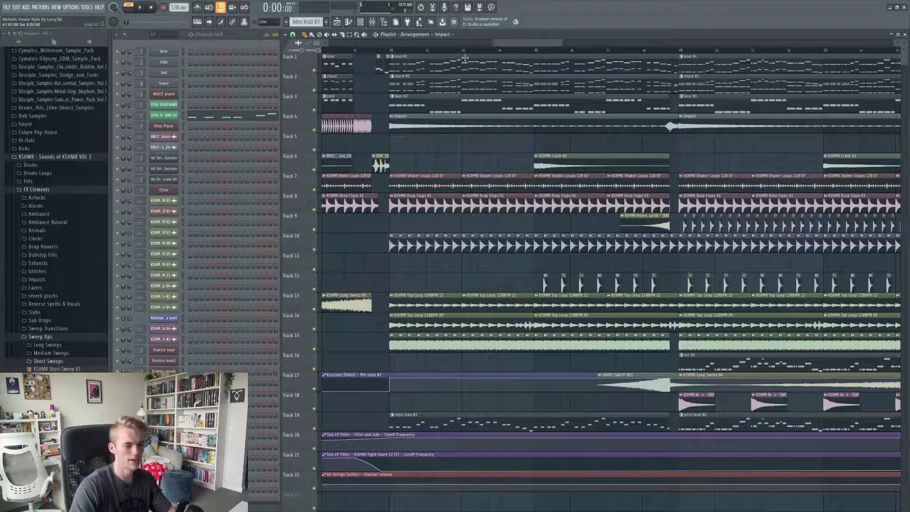
{"action": "left_click_drag", "start_coordinate": [429, 52], "coordinate": [372, 52]}
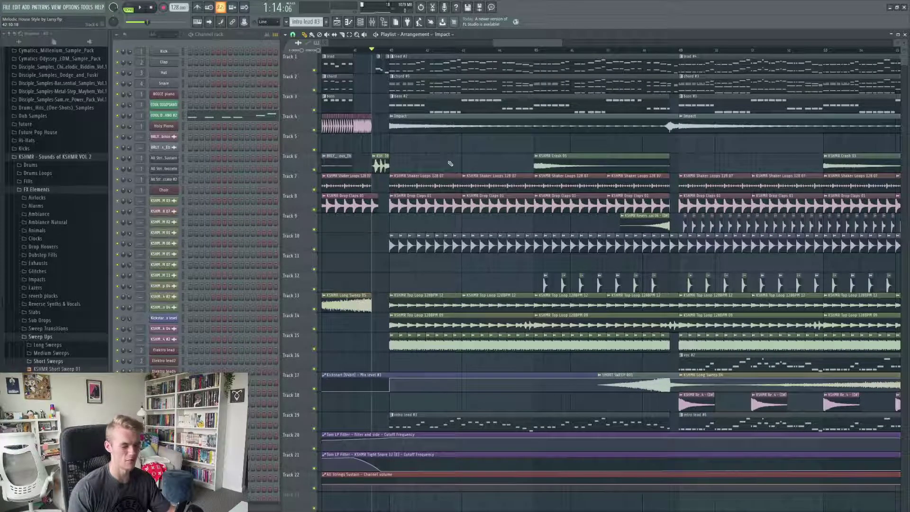
{"action": "key", "text": "space"}
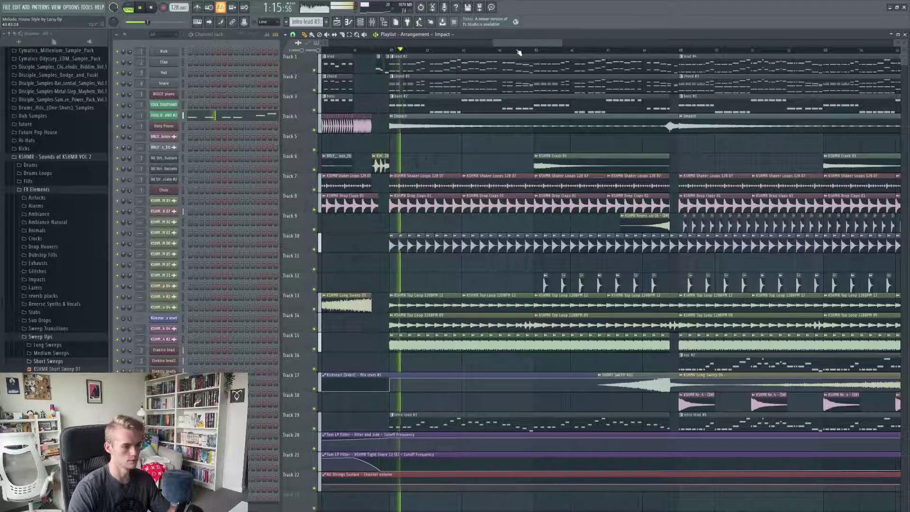
Step: Examine the Alesso kick clip's sample settings while the first half of the drop plays
{"action": "left_click_drag", "start_coordinate": [517, 43], "coordinate": [524, 43]}
{"action": "double_click", "coordinate": [408, 235]}
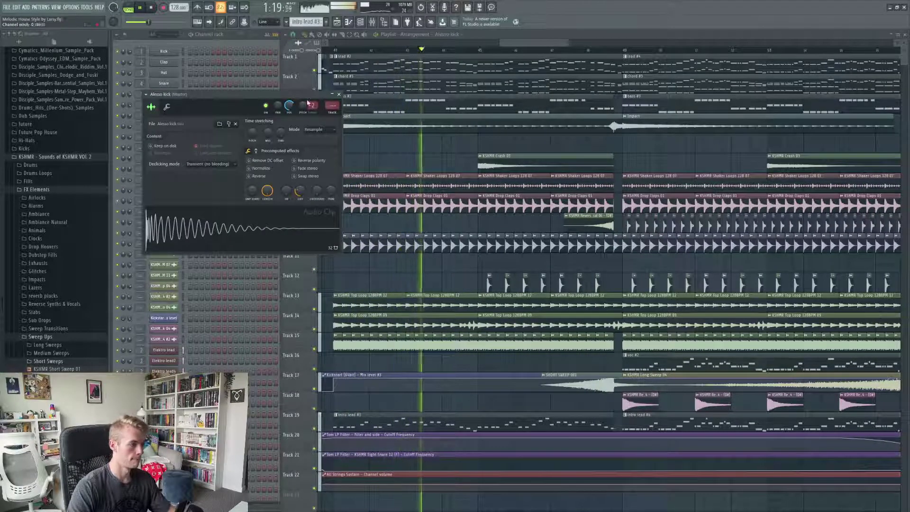
{"action": "left_click", "coordinate": [344, 97]}
{"action": "scroll", "coordinate": [519, 43], "scroll_direction": "down", "scroll_amount": 2}
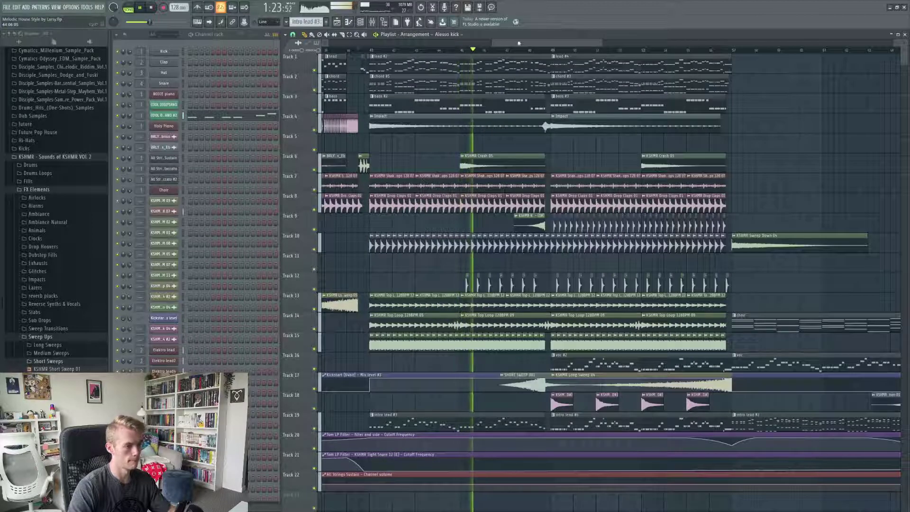
{"action": "scroll", "coordinate": [519, 43], "scroll_direction": "left", "scroll_amount": 2}
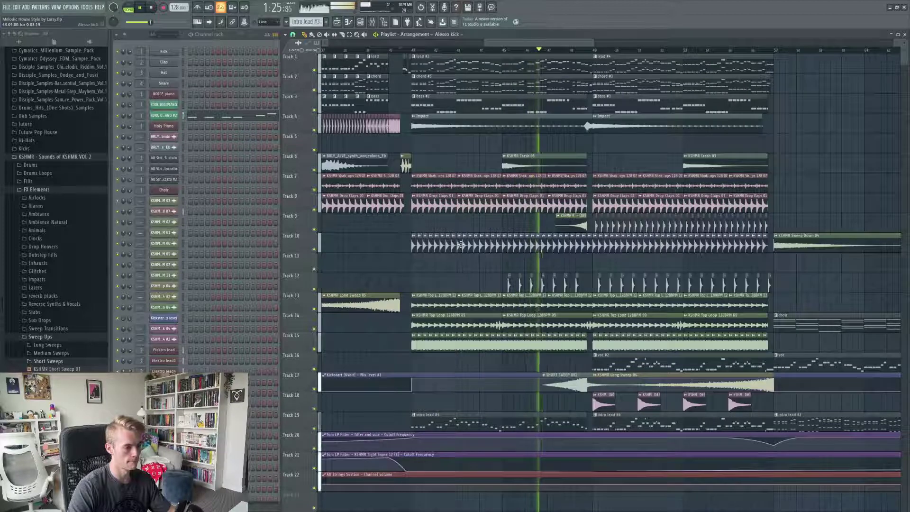
{"action": "double_click", "coordinate": [459, 244]}
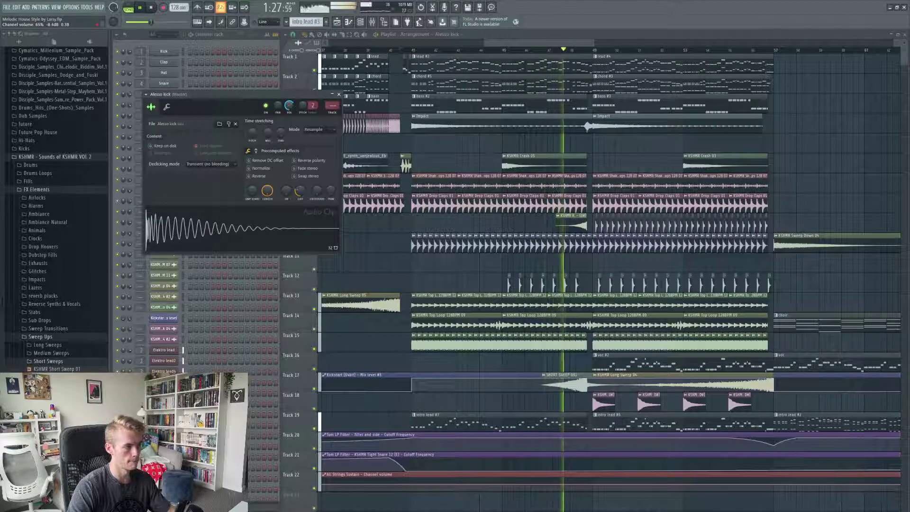
{"action": "left_click", "coordinate": [340, 94]}
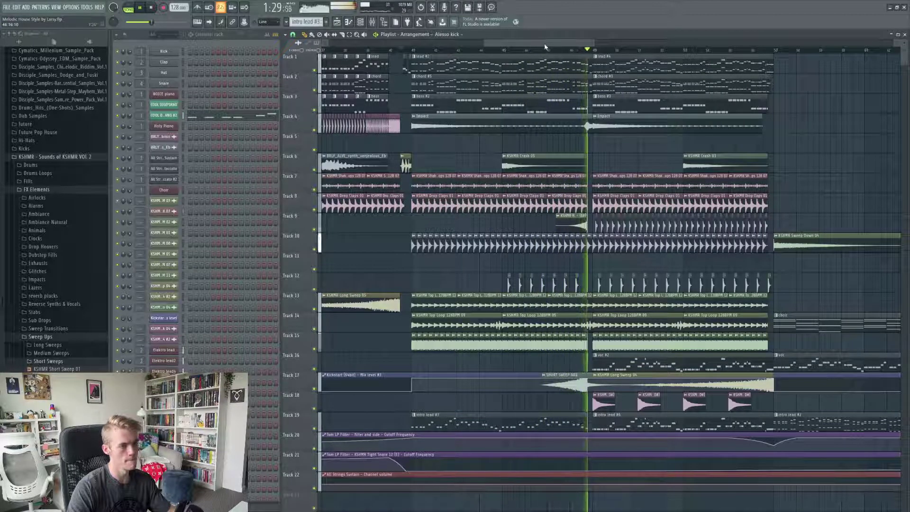
Step: Follow the playback into the second half of the drop and stop it
{"action": "left_click_drag", "start_coordinate": [545, 44], "coordinate": [562, 44]}
{"action": "scroll", "coordinate": [529, 256], "scroll_direction": "up", "scroll_amount": 3}
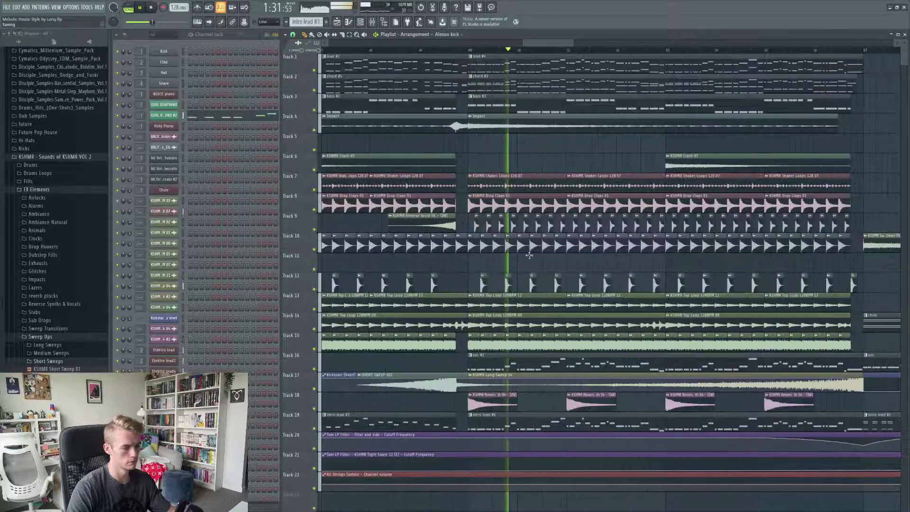
{"action": "key", "text": "space"}
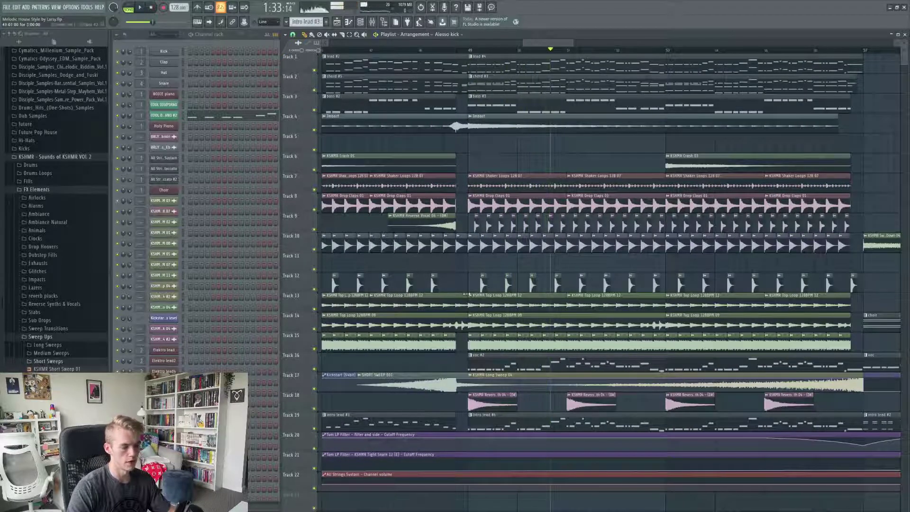
Step: Select the voc #2 pattern, audition it on its own while viewing its vocal one-shot notes in the piano roll, and close the editor
{"action": "left_click", "coordinate": [492, 363]}
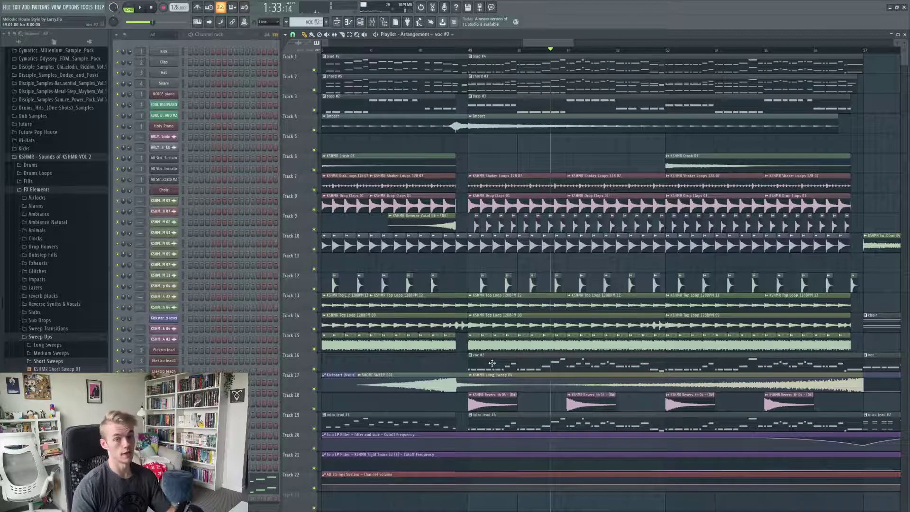
{"action": "double_click", "coordinate": [504, 364]}
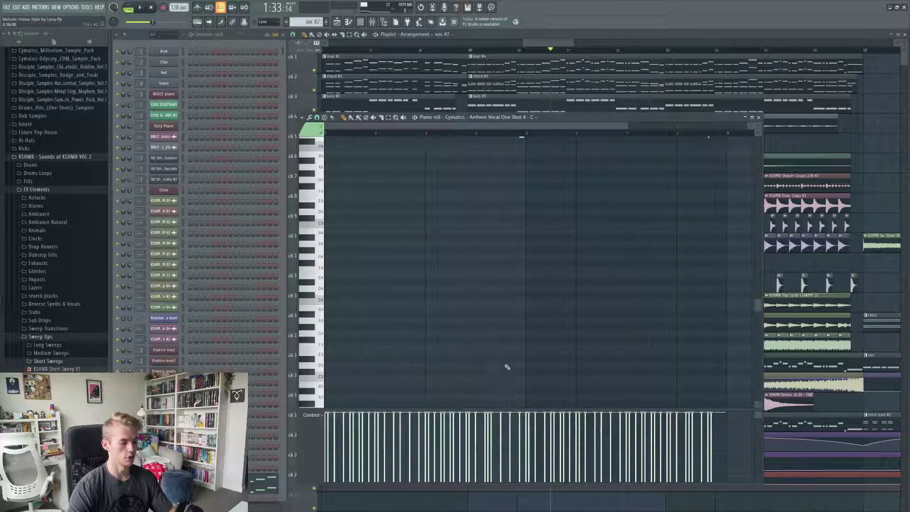
{"action": "scroll", "coordinate": [196, 266], "scroll_direction": "down", "scroll_amount": 4}
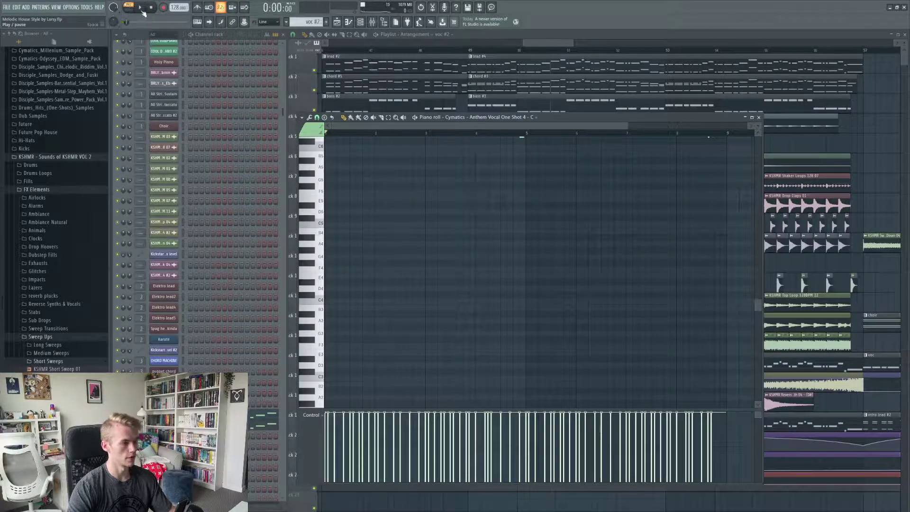
{"action": "left_click", "coordinate": [141, 8]}
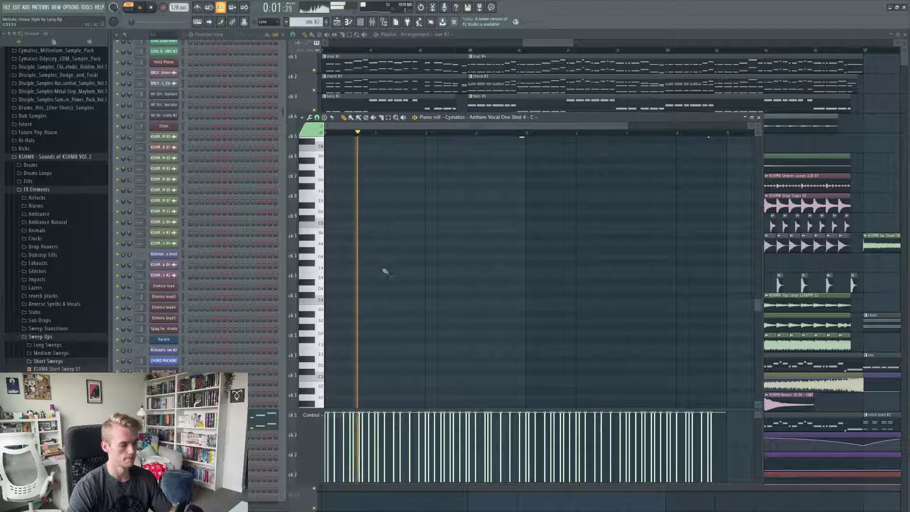
{"action": "scroll", "coordinate": [506, 254], "scroll_direction": "up", "scroll_amount": 4}
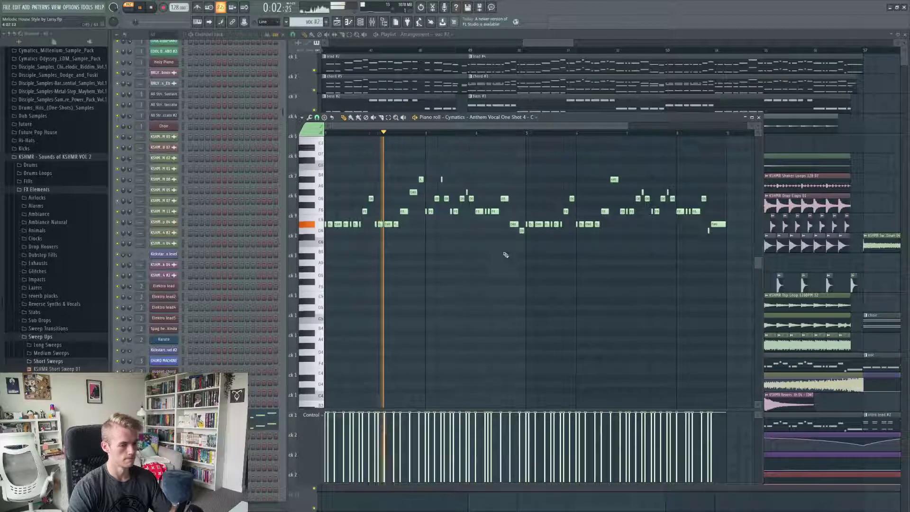
{"action": "left_click", "coordinate": [759, 117]}
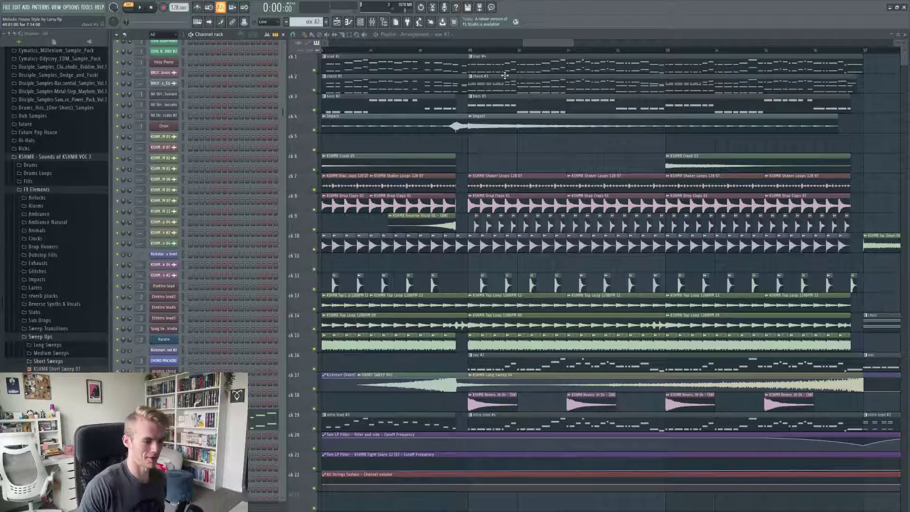
Step: Set the song position to 1:30:00 and examine the sample settings of the CB_Hat clip
{"action": "scroll", "coordinate": [533, 99], "scroll_direction": "down", "scroll_amount": 3}
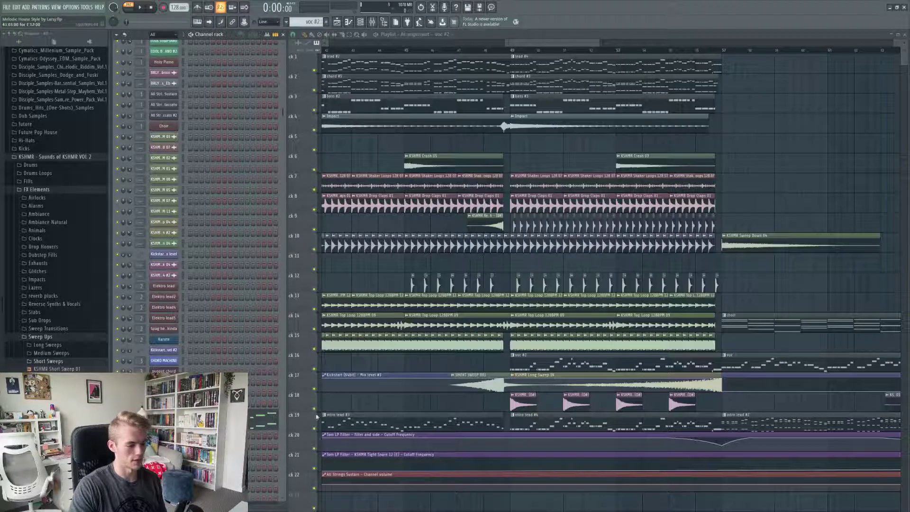
{"action": "left_click", "coordinate": [511, 49]}
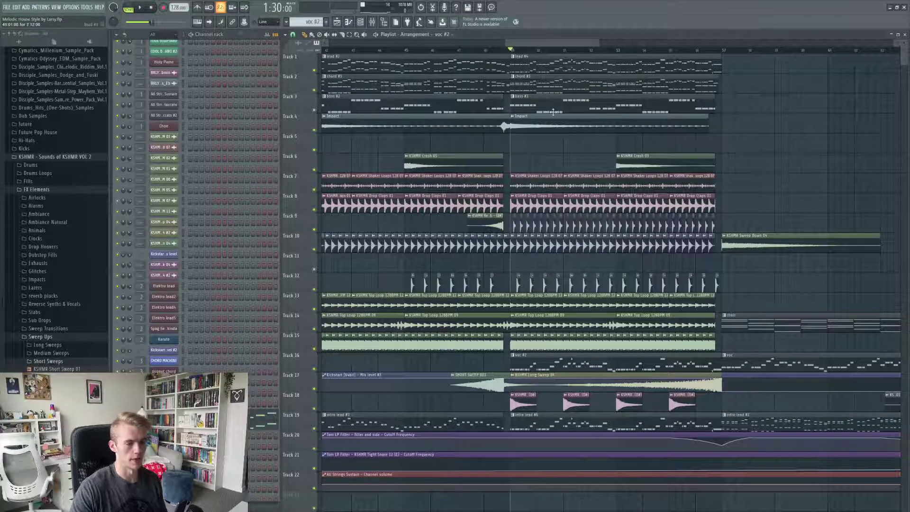
{"action": "scroll", "coordinate": [512, 230], "scroll_direction": "up", "scroll_amount": 4}
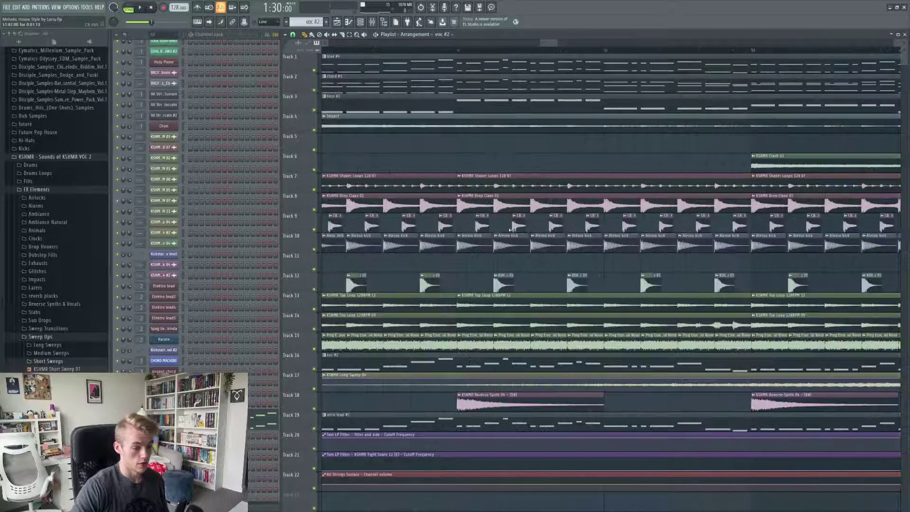
{"action": "double_click", "coordinate": [483, 224]}
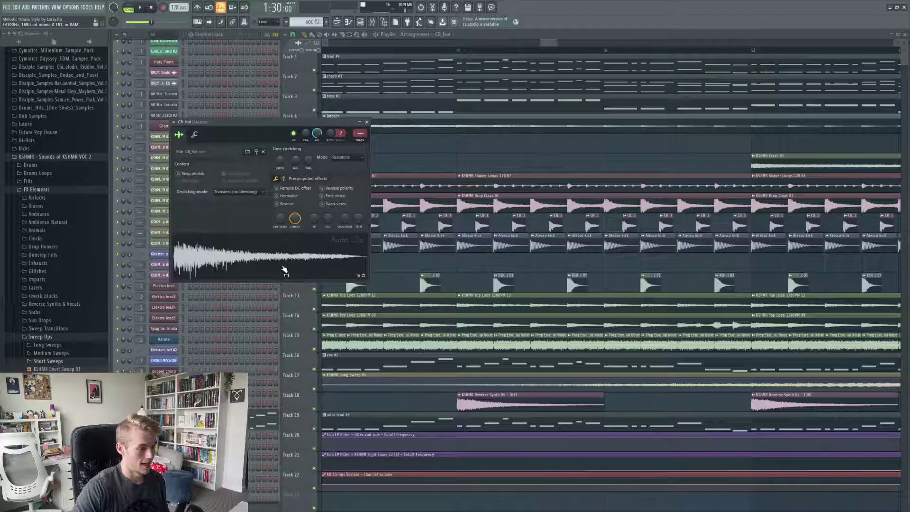
{"action": "left_click", "coordinate": [365, 121]}
Step: Play the second half of the drop from 1:30:00 and follow its layers in the playlist
{"action": "scroll", "coordinate": [544, 164], "scroll_direction": "down", "scroll_amount": 3}
{"action": "key", "text": "space"}
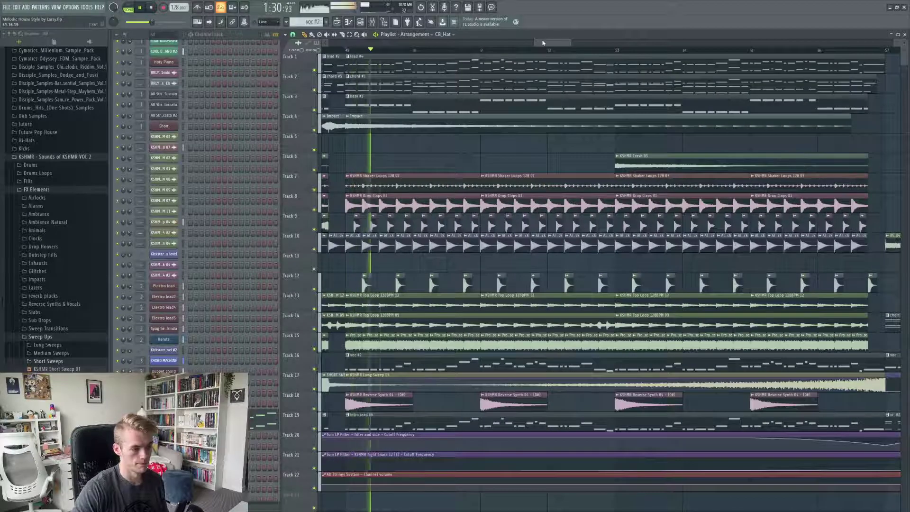
{"action": "scroll", "coordinate": [543, 43], "scroll_direction": "down", "scroll_amount": 3}
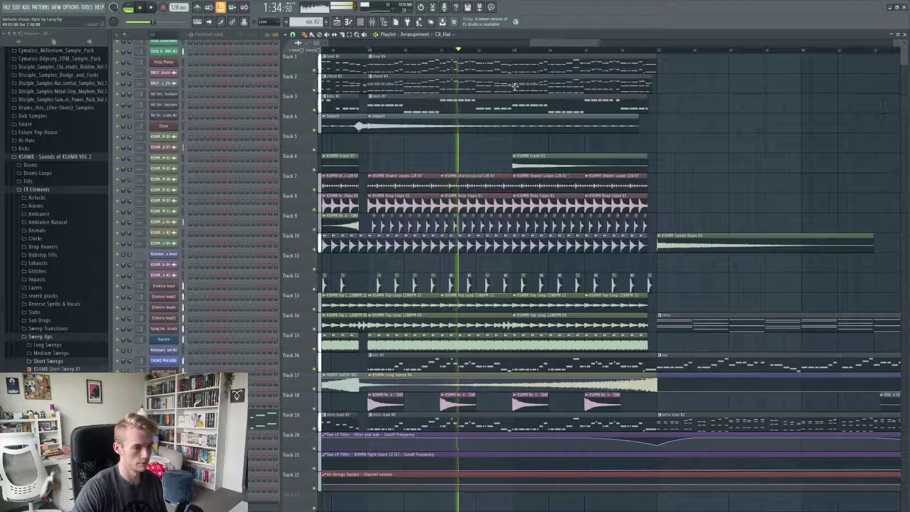
{"action": "scroll", "coordinate": [519, 71], "scroll_direction": "right", "scroll_amount": 1}
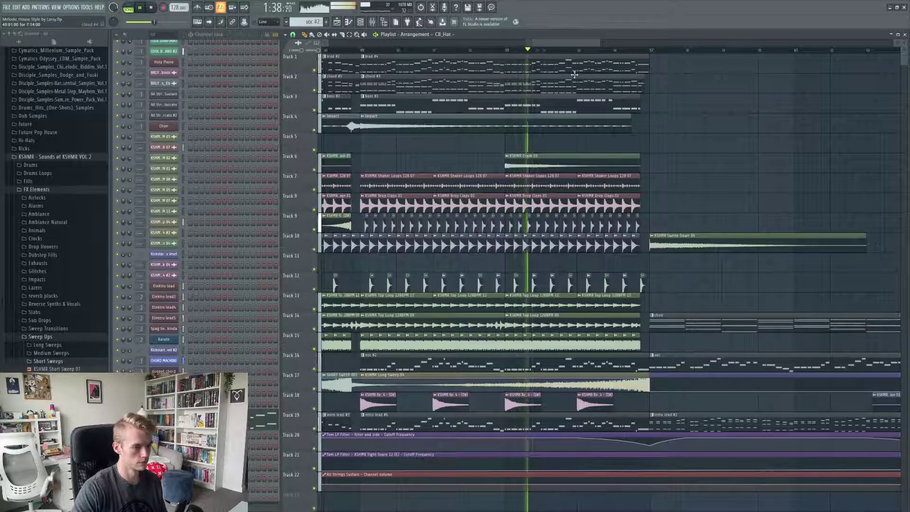
Step: Stop the playback, view the lead #4 pattern's notes in the piano roll, and close the editor
{"action": "key", "text": "space"}
{"action": "double_click", "coordinate": [561, 70]}
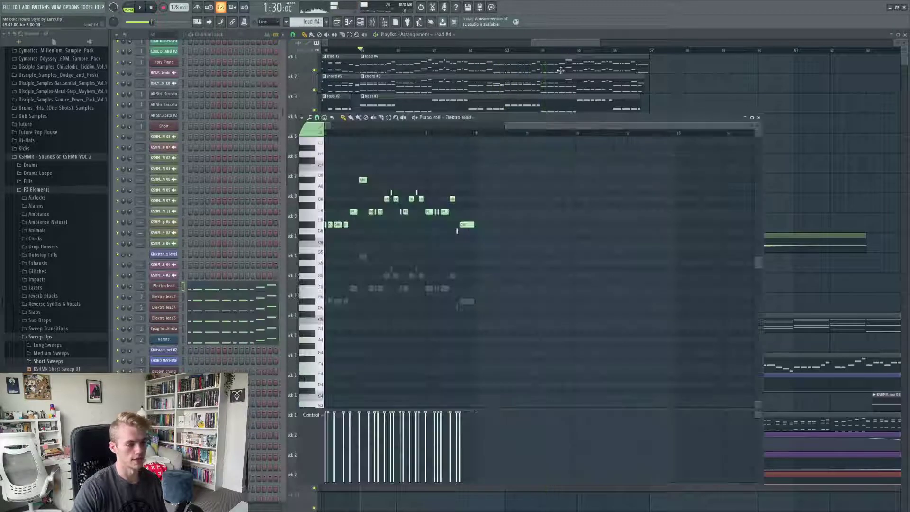
{"action": "left_click", "coordinate": [759, 118]}
Step: Set the song position to 1:43:82 near the drop's end and switch to the voc pattern for auditioning on its own
{"action": "left_click", "coordinate": [627, 50]}
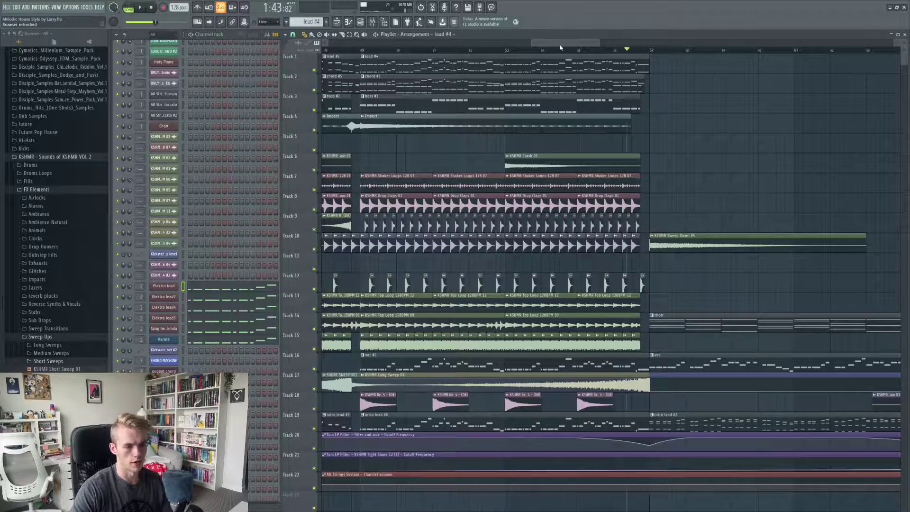
{"action": "left_click_drag", "start_coordinate": [569, 44], "coordinate": [595, 51]}
{"action": "scroll", "coordinate": [575, 48], "scroll_direction": "up", "scroll_amount": 3}
{"action": "scroll", "coordinate": [595, 46], "scroll_direction": "down", "scroll_amount": 3}
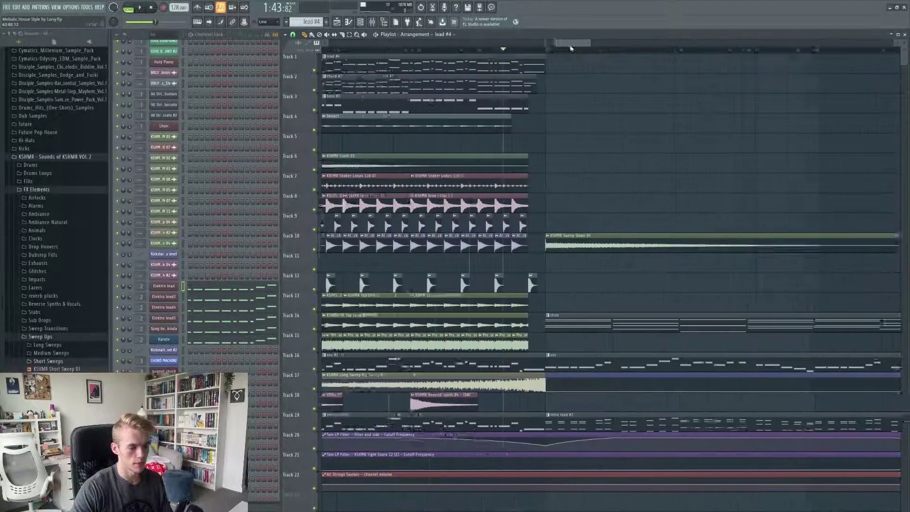
{"action": "left_click", "coordinate": [614, 359]}
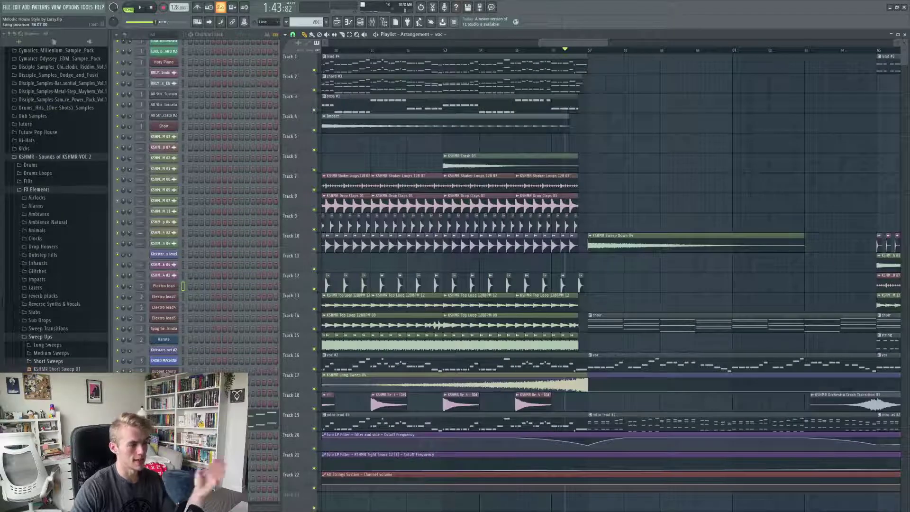
{"action": "left_click", "coordinate": [129, 8]}
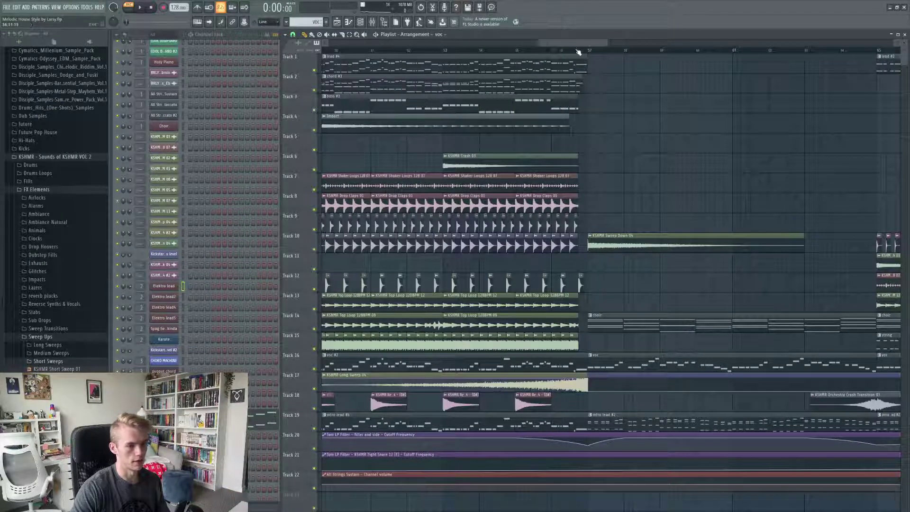
Step: Play the breakdown after the drop, follow its layers into the section starting at 2:00:00, and stop
{"action": "key", "text": "space"}
{"action": "mouse_move", "coordinate": [577, 43]}
{"action": "left_mouse_down"}
{"action": "mouse_move", "coordinate": [599, 44]}
{"action": "mouse_move", "coordinate": [588, 44]}
{"action": "left_mouse_up"}
{"action": "scroll", "coordinate": [593, 116], "scroll_direction": "down", "scroll_amount": 2}
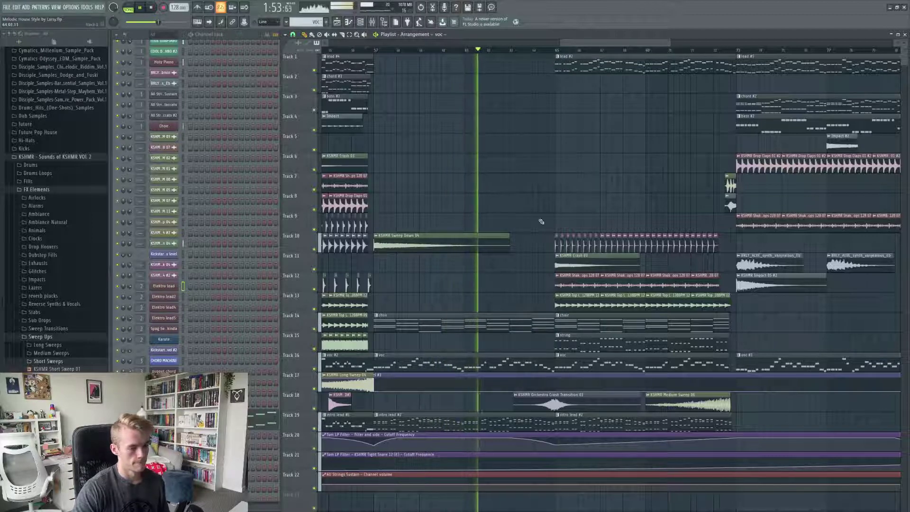
{"action": "scroll", "coordinate": [174, 328], "scroll_direction": "up", "scroll_amount": 5}
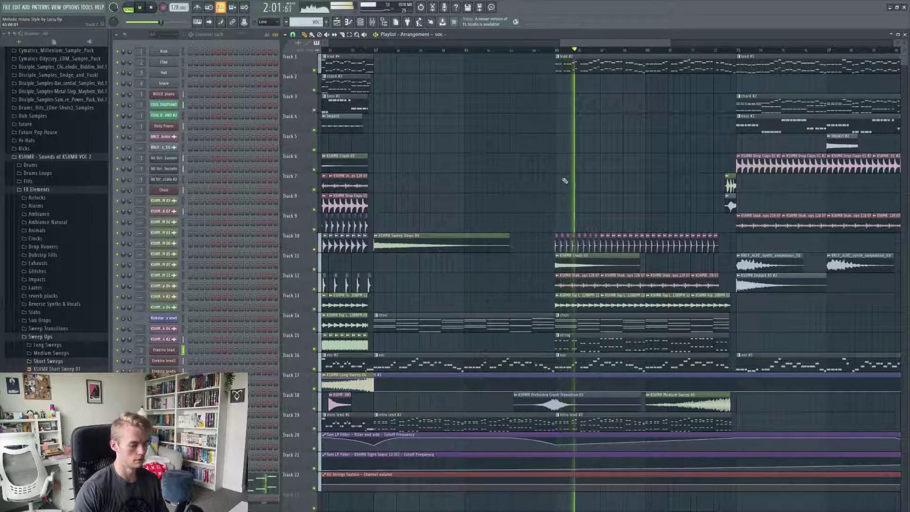
{"action": "scroll", "coordinate": [589, 183], "scroll_direction": "up", "scroll_amount": 4}
{"action": "key", "text": "space"}
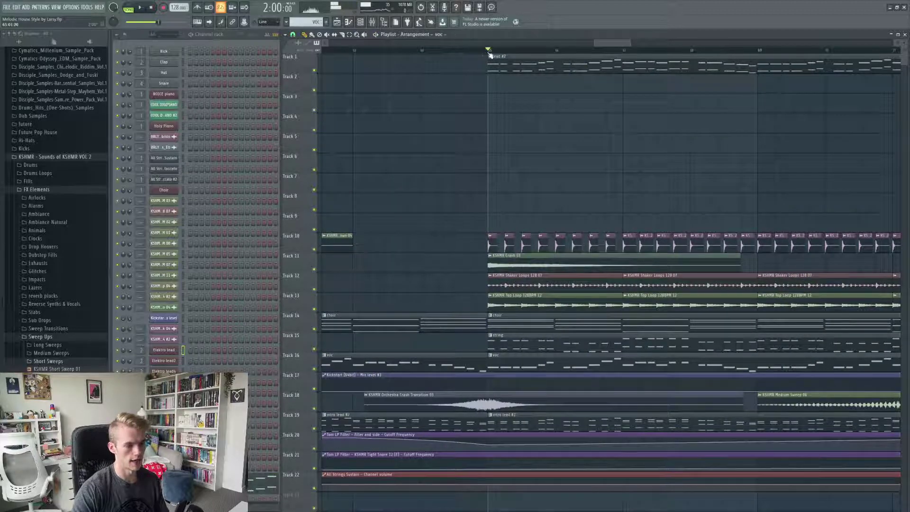
Step: Examine the sample settings of the KSHMR Top Kick 04 #2 clip at 2:00:00 and close them
{"action": "scroll", "coordinate": [501, 215], "scroll_direction": "up", "scroll_amount": 3}
{"action": "double_click", "coordinate": [467, 242]}
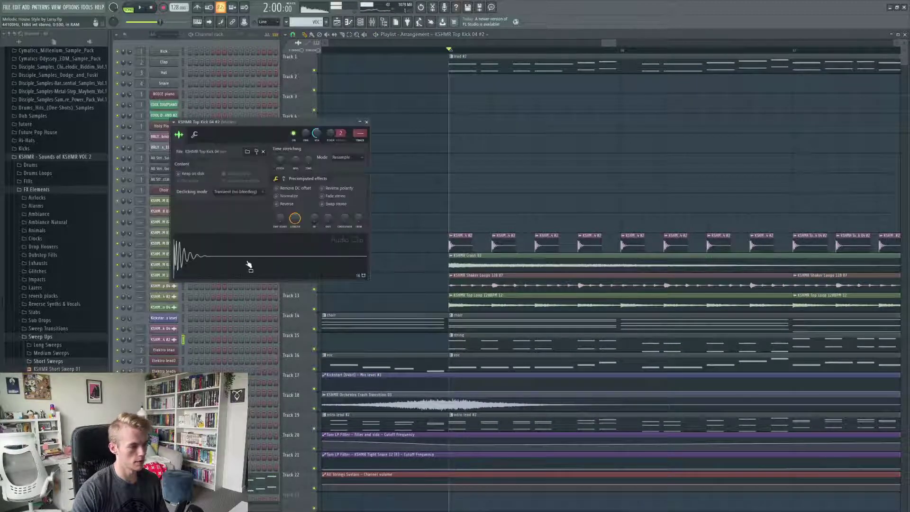
{"action": "left_click", "coordinate": [366, 122]}
{"action": "scroll", "coordinate": [417, 156], "scroll_direction": "down", "scroll_amount": 3}
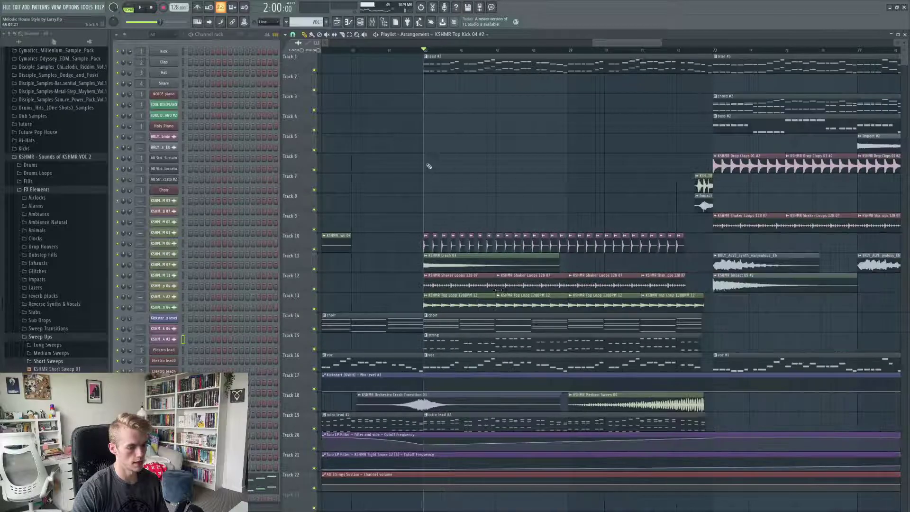
Step: Look over the whole arrangement, play the section from 2:00:00 while following its layers, and stop
{"action": "scroll", "coordinate": [486, 228], "scroll_direction": "down", "scroll_amount": 5}
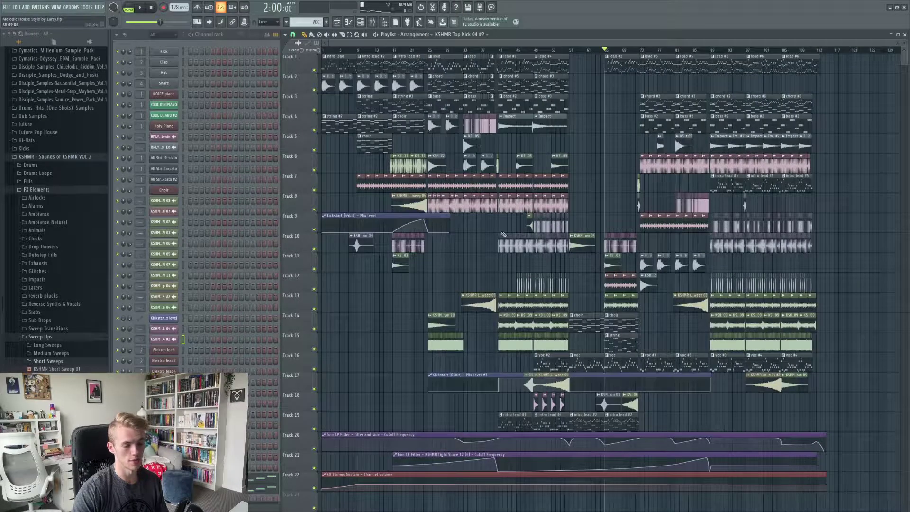
{"action": "scroll", "coordinate": [504, 234], "scroll_direction": "up", "scroll_amount": 5}
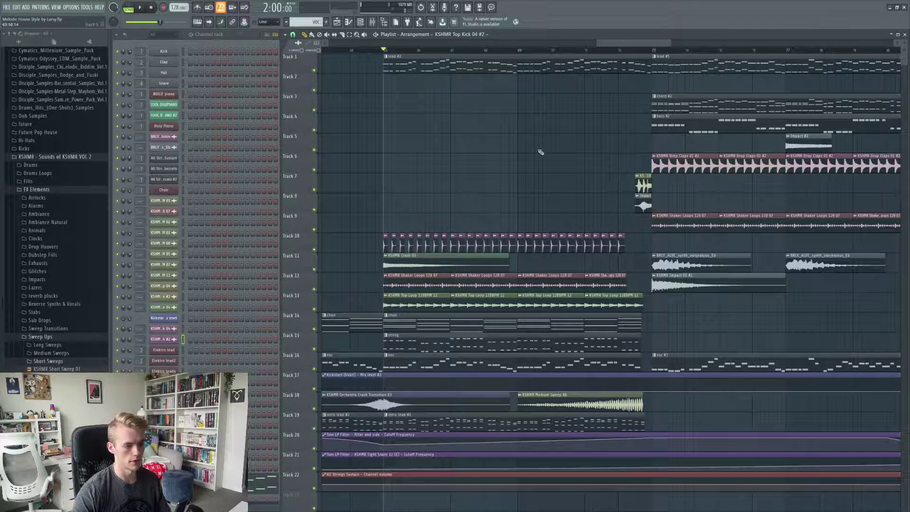
{"action": "key", "text": "space"}
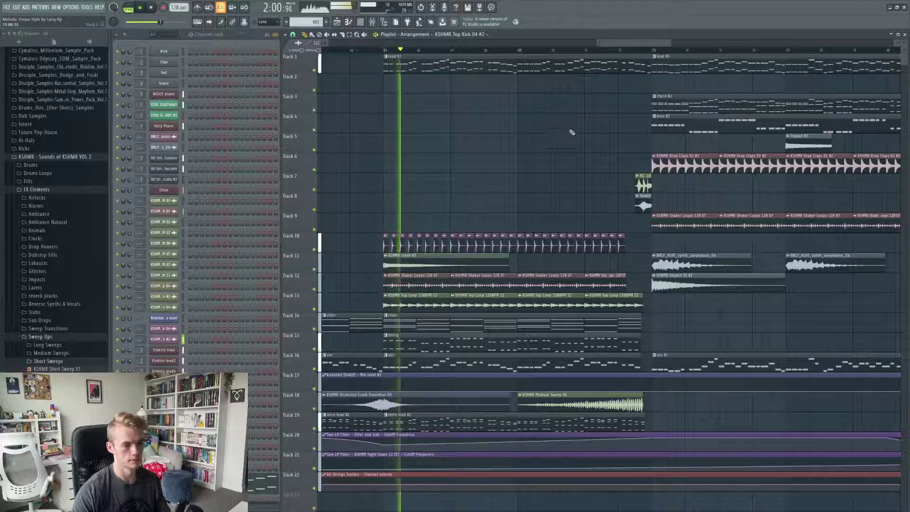
{"action": "scroll", "coordinate": [571, 135], "scroll_direction": "down", "scroll_amount": 2}
{"action": "left_click_drag", "start_coordinate": [616, 46], "coordinate": [621, 45]}
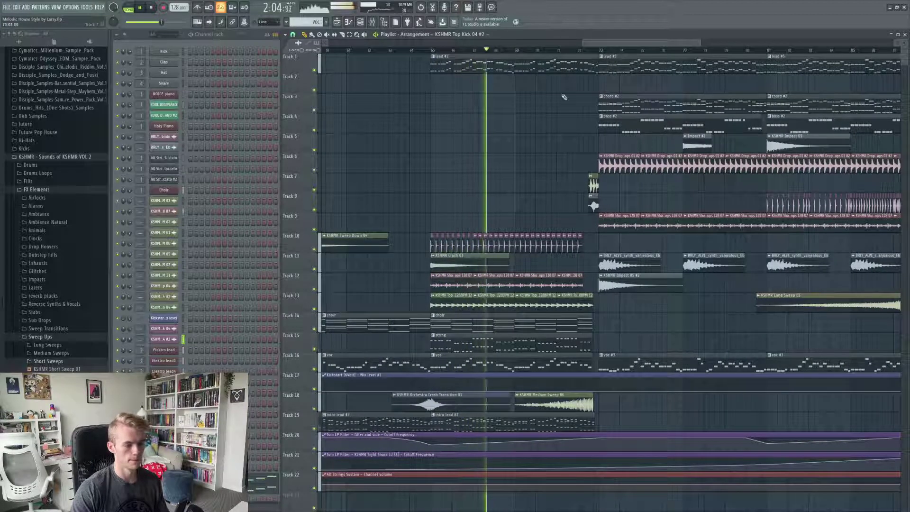
{"action": "key", "text": "space"}
Step: Set the song position to 2:12:18 and audition the KSHMR Short Fill 128BPM 10 clip on Track 7 on its own
{"action": "left_click", "coordinate": [569, 51]}
{"action": "scroll", "coordinate": [582, 228], "scroll_direction": "up", "scroll_amount": 2}
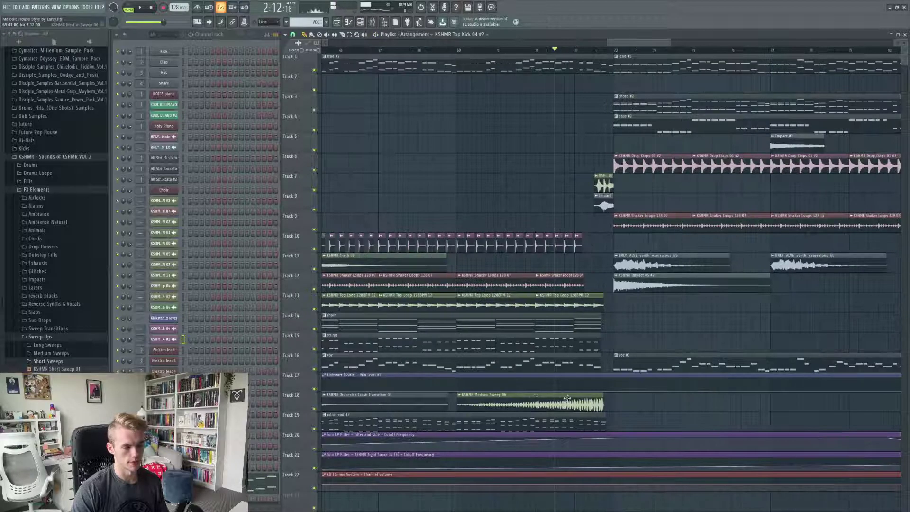
{"action": "scroll", "coordinate": [602, 183], "scroll_direction": "up", "scroll_amount": 3}
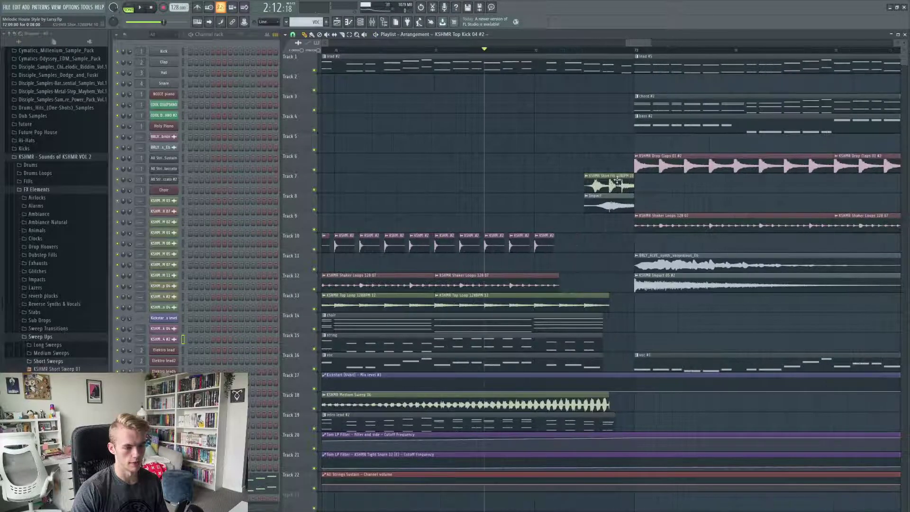
{"action": "left_click", "coordinate": [591, 188]}
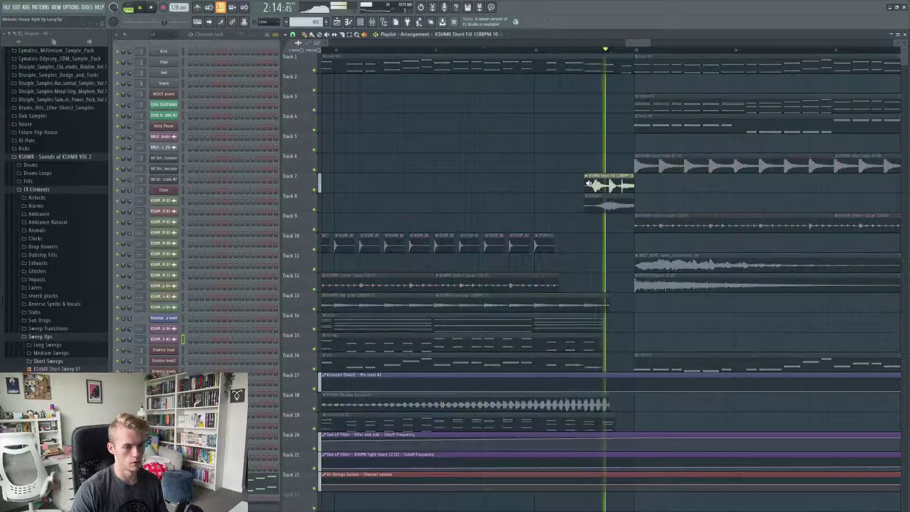
Step: Play the transition from 2:12:18 into the second build-up and follow its claps, shakers and synth layers in the playlist
{"action": "scroll", "coordinate": [604, 126], "scroll_direction": "down", "scroll_amount": 3}
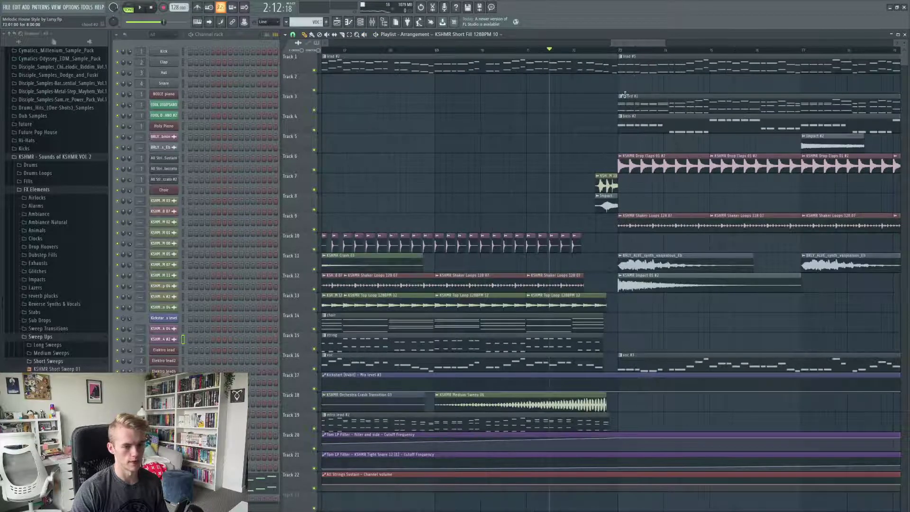
{"action": "scroll", "coordinate": [661, 122], "scroll_direction": "down", "scroll_amount": 2}
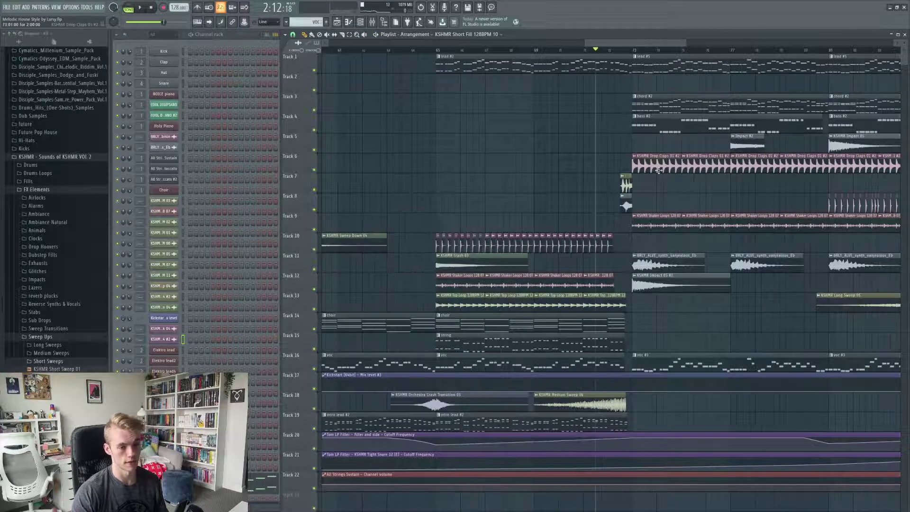
{"action": "left_click_drag", "start_coordinate": [626, 43], "coordinate": [636, 47]}
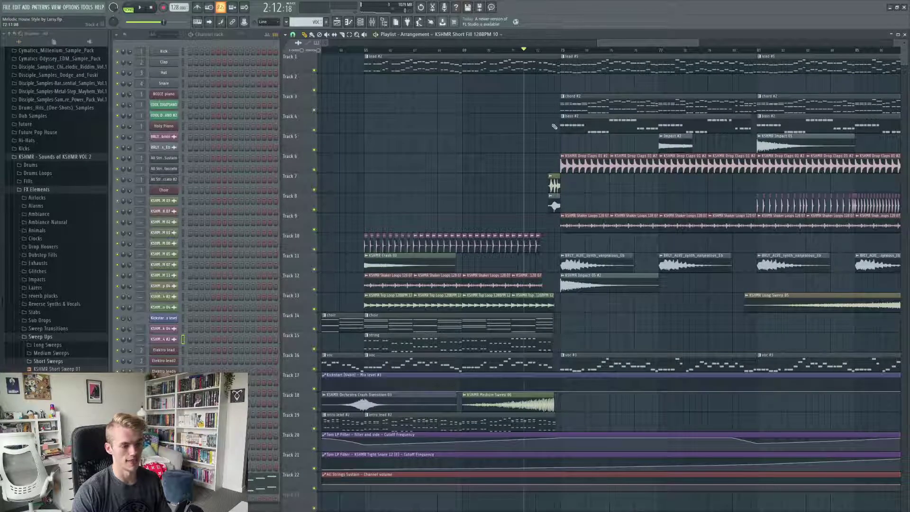
{"action": "key", "text": "space"}
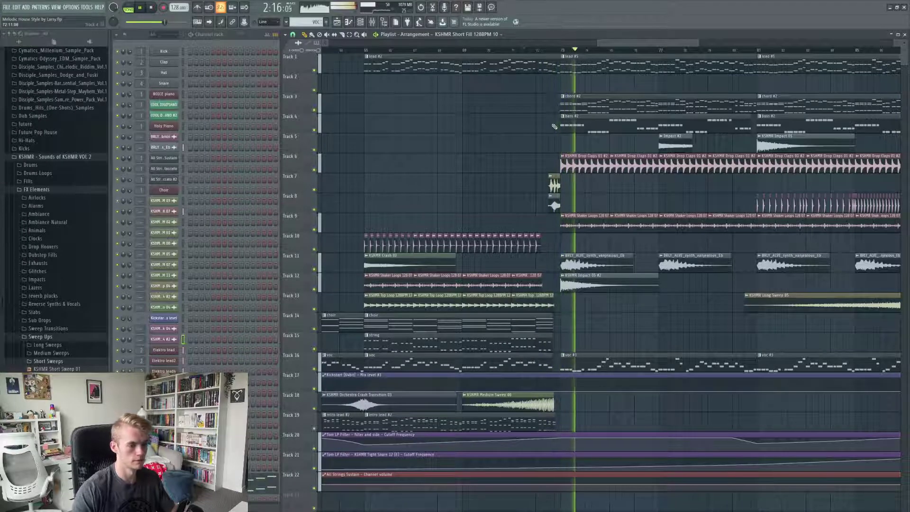
{"action": "mouse_move", "coordinate": [643, 43]}
{"action": "left_mouse_down"}
{"action": "mouse_move", "coordinate": [668, 45]}
{"action": "mouse_move", "coordinate": [653, 43]}
{"action": "left_mouse_up"}
{"action": "scroll", "coordinate": [668, 50], "scroll_direction": "down", "scroll_amount": 2}
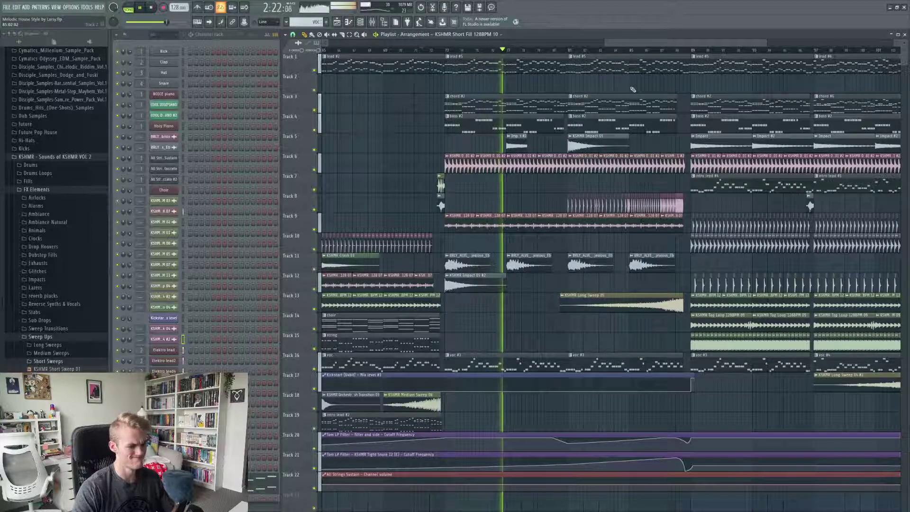
Step: Select the voc #3 pattern and lower the volume of its vocal channel
{"action": "left_click", "coordinate": [533, 363]}
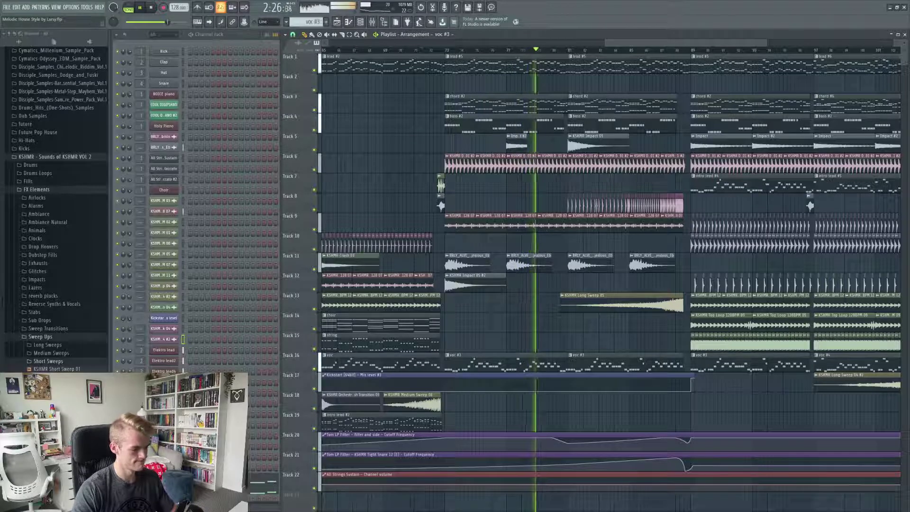
{"action": "left_click", "coordinate": [129, 382]}
{"action": "left_click_drag", "start_coordinate": [129, 382], "coordinate": [129, 388]}
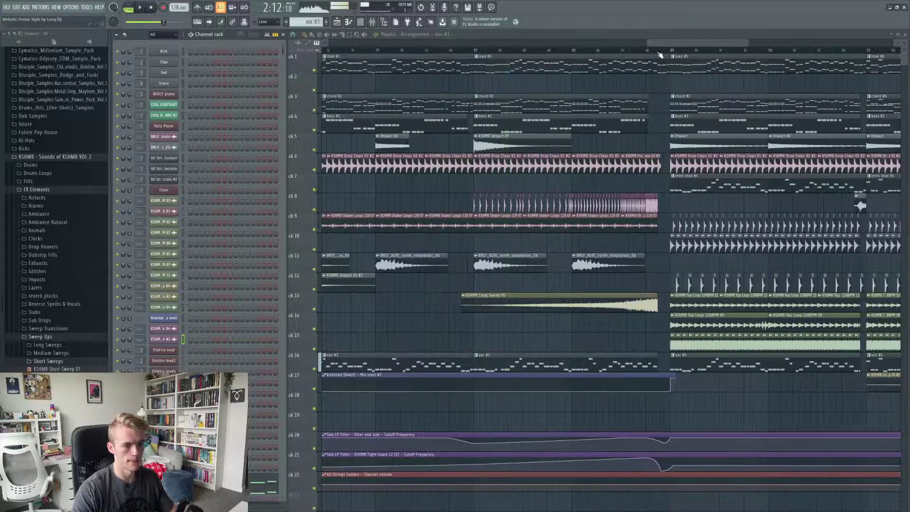
Step: Play from 2:43:12 into the second drop, follow its layers, and select the voc #4 pattern
{"action": "key", "text": "space"}
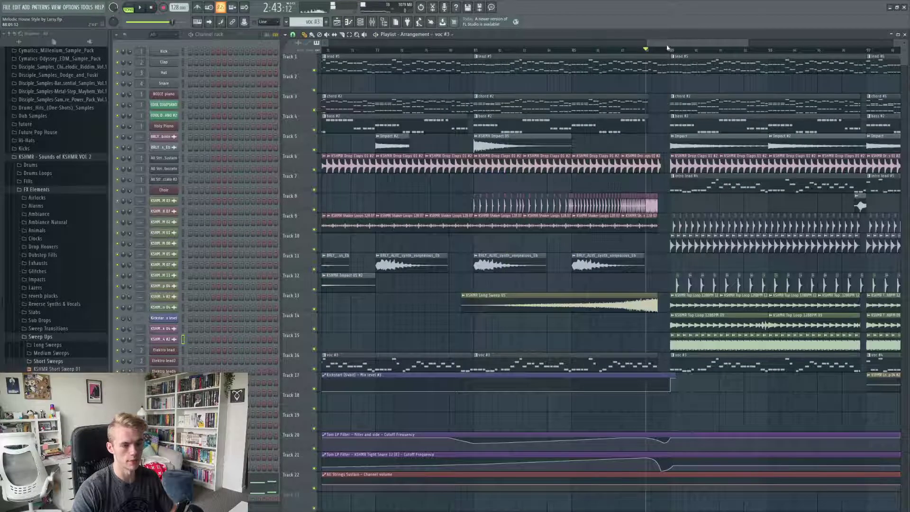
{"action": "scroll", "coordinate": [652, 49], "scroll_direction": "down", "scroll_amount": 4}
{"action": "left_click_drag", "start_coordinate": [658, 43], "coordinate": [695, 45]}
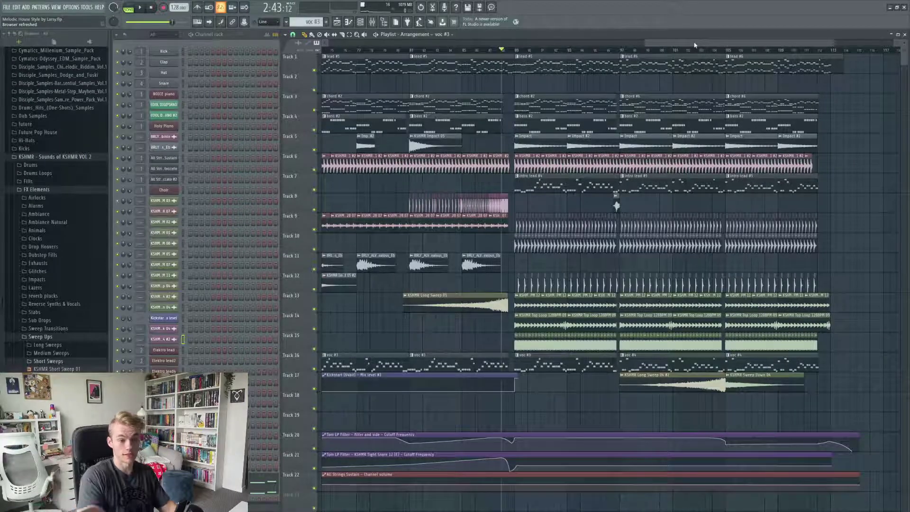
{"action": "key", "text": "space"}
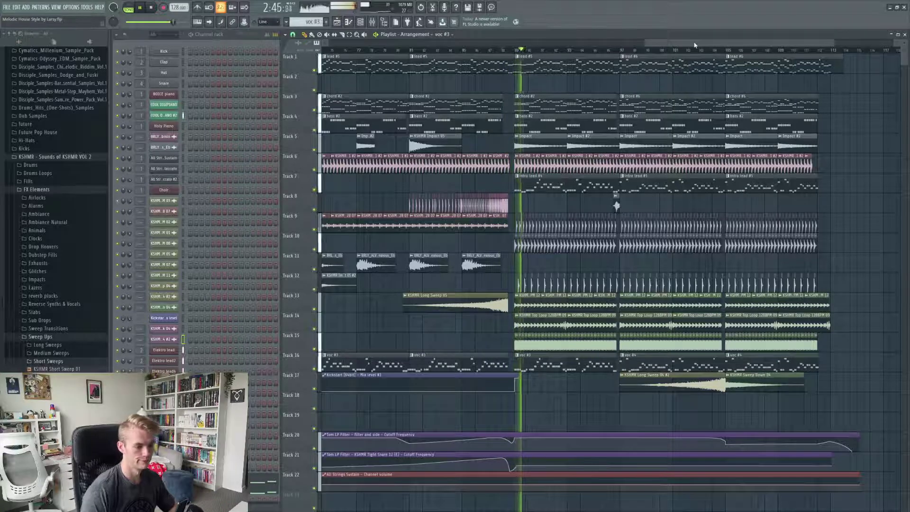
{"action": "left_click", "coordinate": [627, 363]}
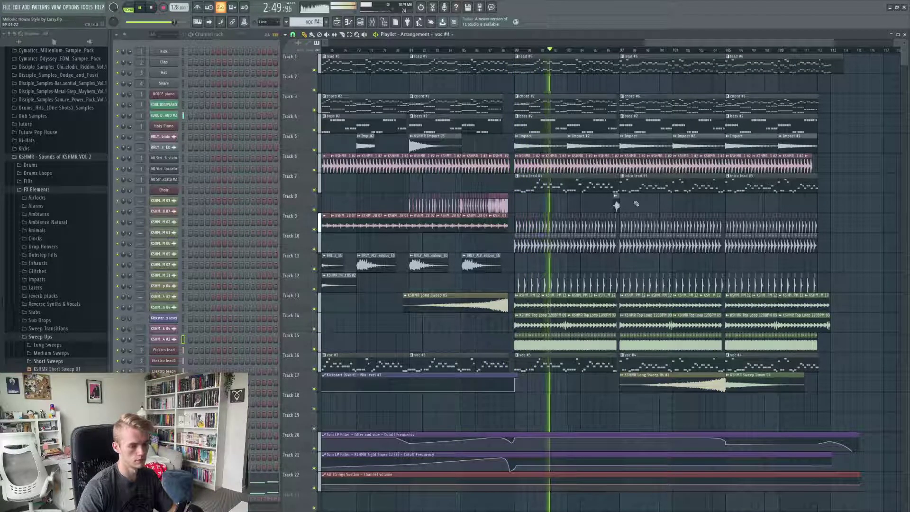
{"action": "scroll", "coordinate": [617, 205], "scroll_direction": "up", "scroll_amount": 2}
{"action": "left_click_drag", "start_coordinate": [605, 81], "coordinate": [580, 82]}
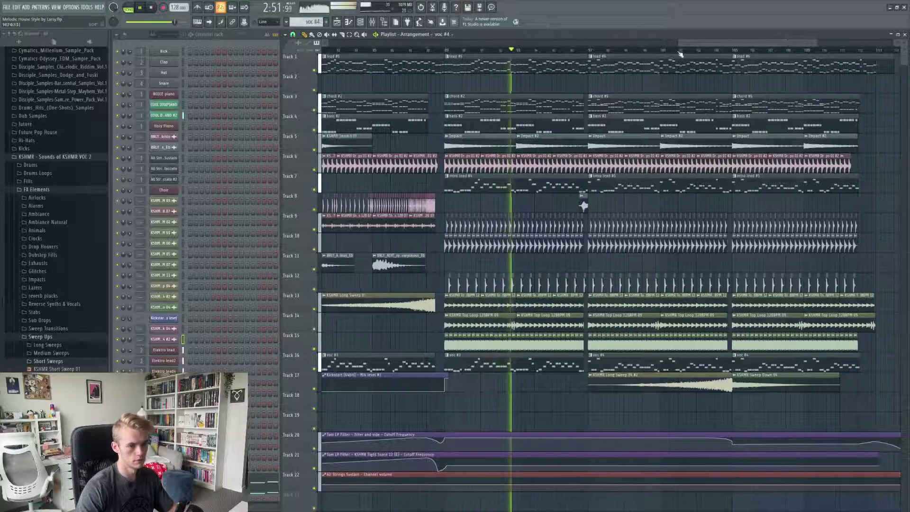
Step: Stop the song, audition the voc #4 pattern on its own, and lower its vocal channel's volume
{"action": "key", "text": "space"}
{"action": "left_click_drag", "start_coordinate": [583, 51], "coordinate": [588, 50]}
{"action": "left_click", "coordinate": [129, 8]}
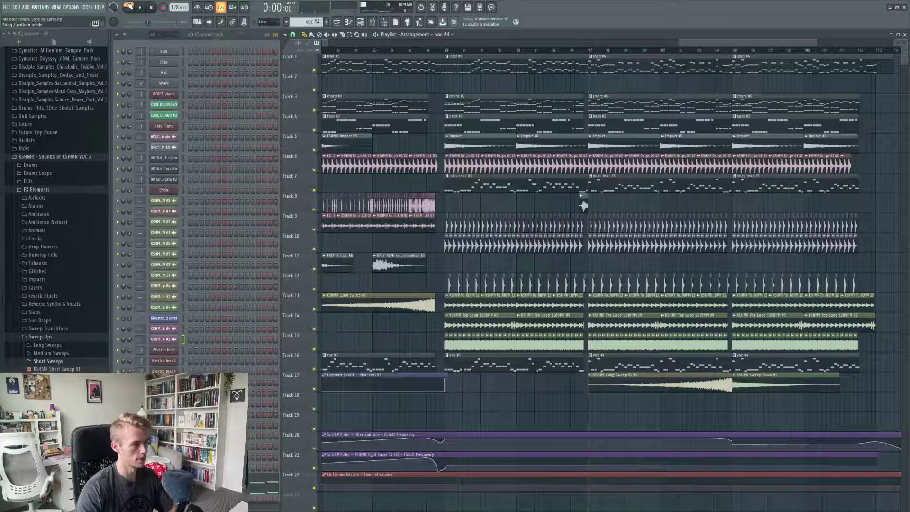
{"action": "left_click", "coordinate": [140, 7]}
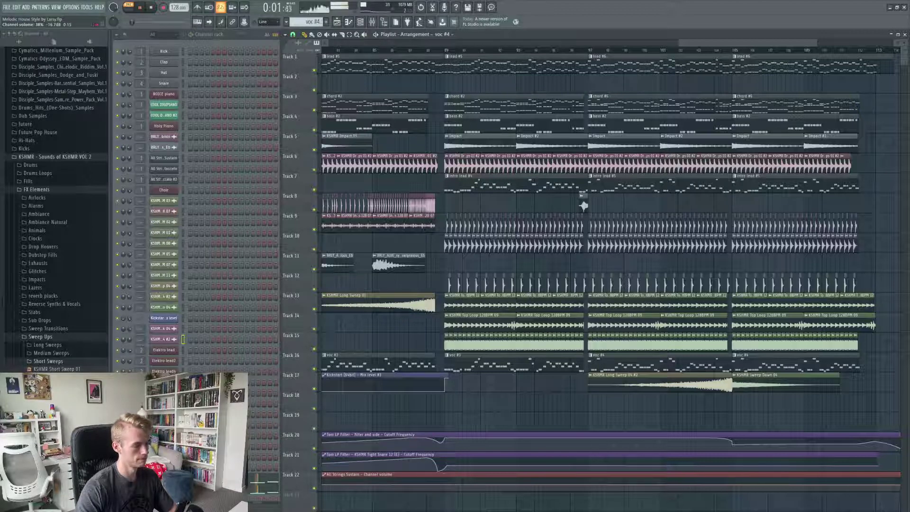
{"action": "left_click_drag", "start_coordinate": [129, 478], "coordinate": [129, 481]}
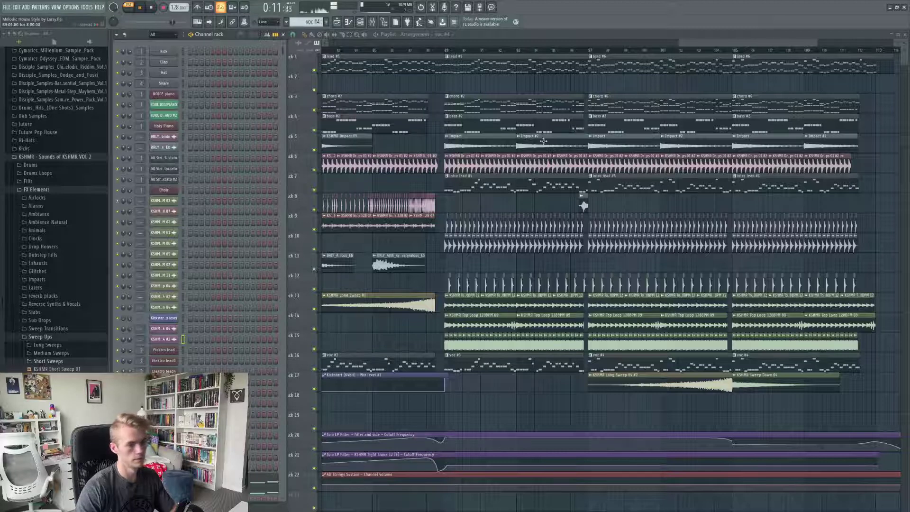
Step: Play the song from just before the voc #4 section and raise the vocal channel's volume to -14.6 dB while following the drop
{"action": "left_click", "coordinate": [579, 50]}
{"action": "key", "text": "space"}
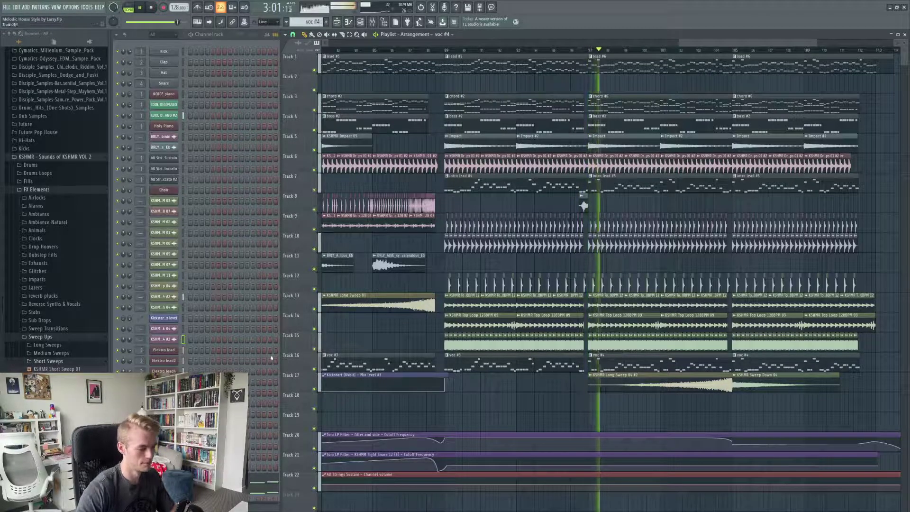
{"action": "left_click_drag", "start_coordinate": [129, 478], "coordinate": [130, 474]}
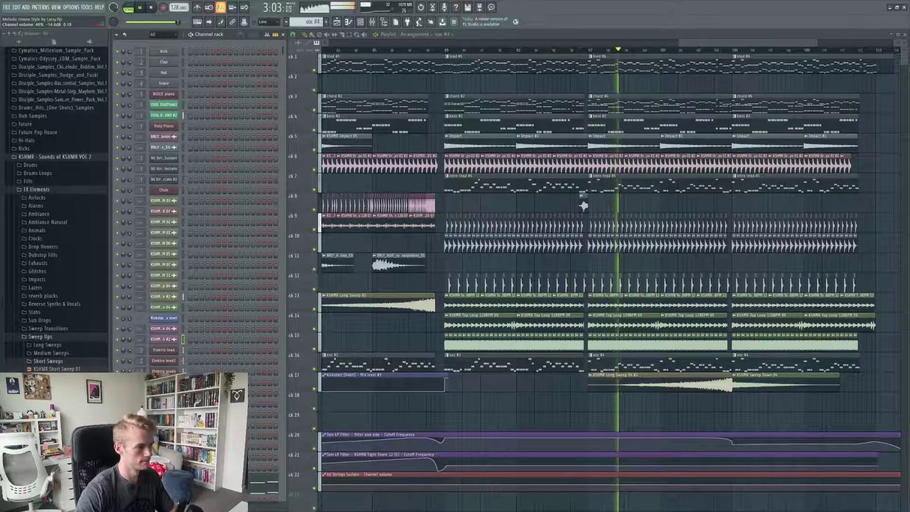
{"action": "left_click_drag", "start_coordinate": [717, 43], "coordinate": [739, 44]}
{"action": "scroll", "coordinate": [773, 149], "scroll_direction": "down", "scroll_amount": 2}
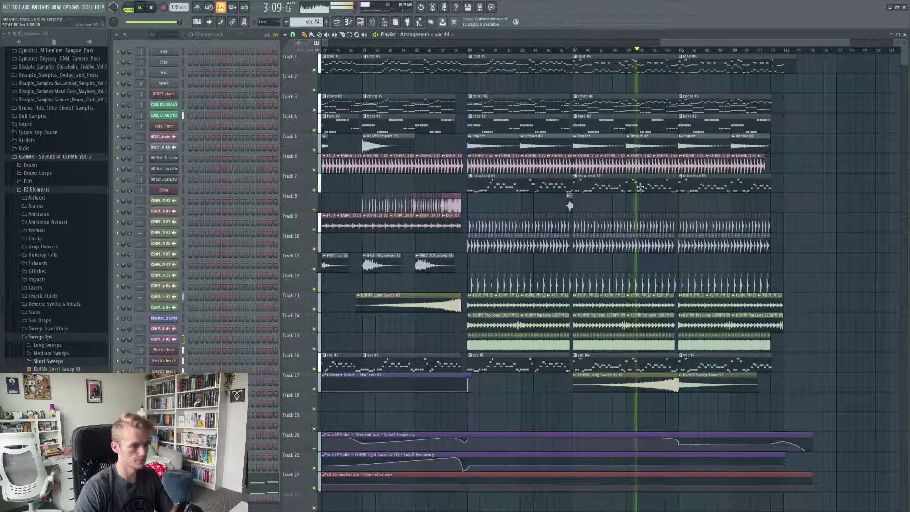
Step: Stop the song, show the mixer, and move its window further up over the playlist
{"action": "key", "text": "space"}
{"action": "left_click", "coordinate": [56, 7]}
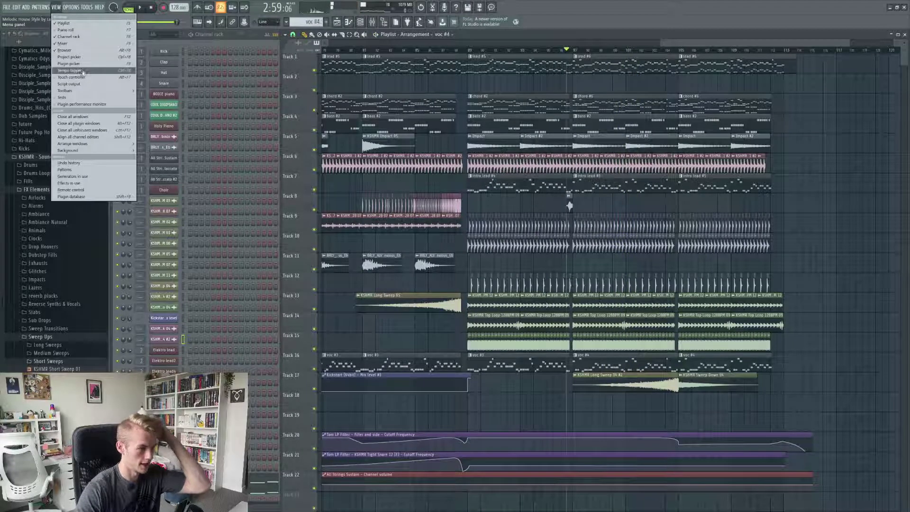
{"action": "left_click", "coordinate": [62, 43]}
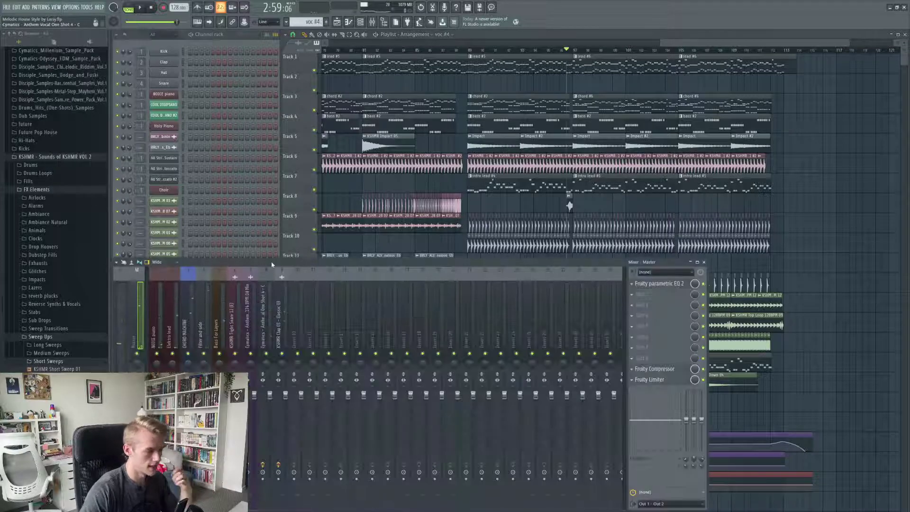
{"action": "left_click_drag", "start_coordinate": [295, 266], "coordinate": [339, 237]}
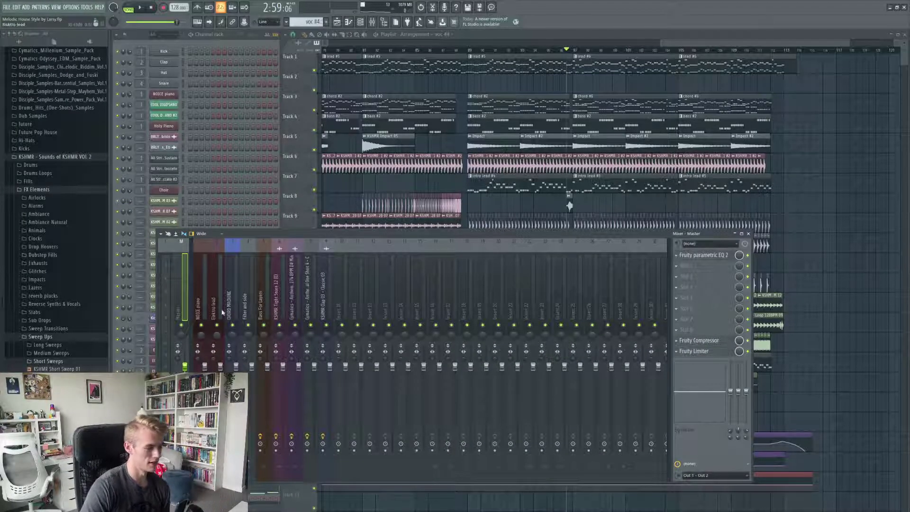
Step: Examine the EQ curve of the Fruity Parametric EQ 2 on the master track and close the plugin
{"action": "left_click", "coordinate": [713, 255]}
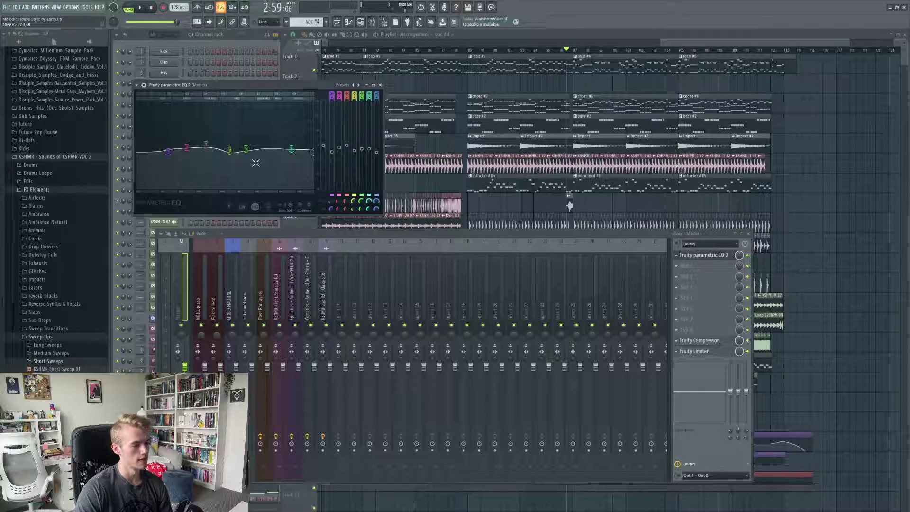
{"action": "mouse_move", "coordinate": [244, 91]}
{"action": "left_mouse_down"}
{"action": "mouse_move", "coordinate": [278, 83]}
{"action": "mouse_move", "coordinate": [239, 106]}
{"action": "left_mouse_up"}
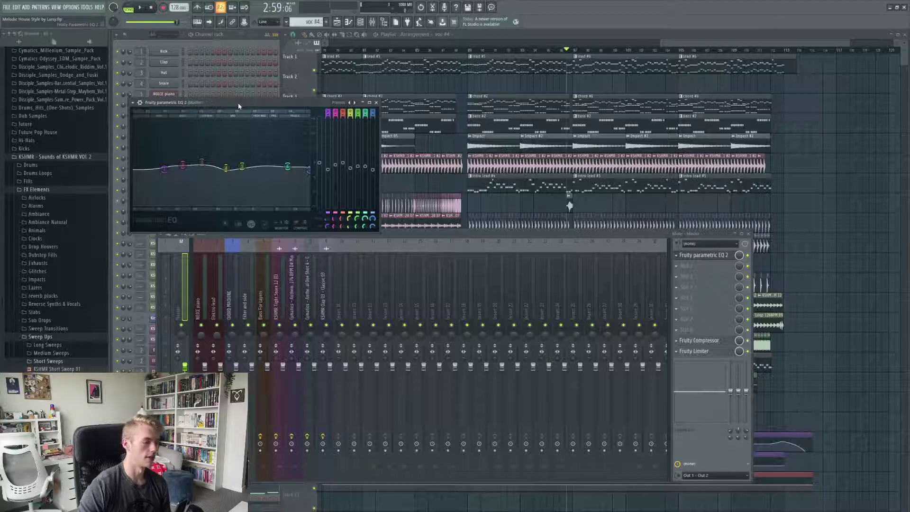
{"action": "left_click", "coordinate": [377, 103]}
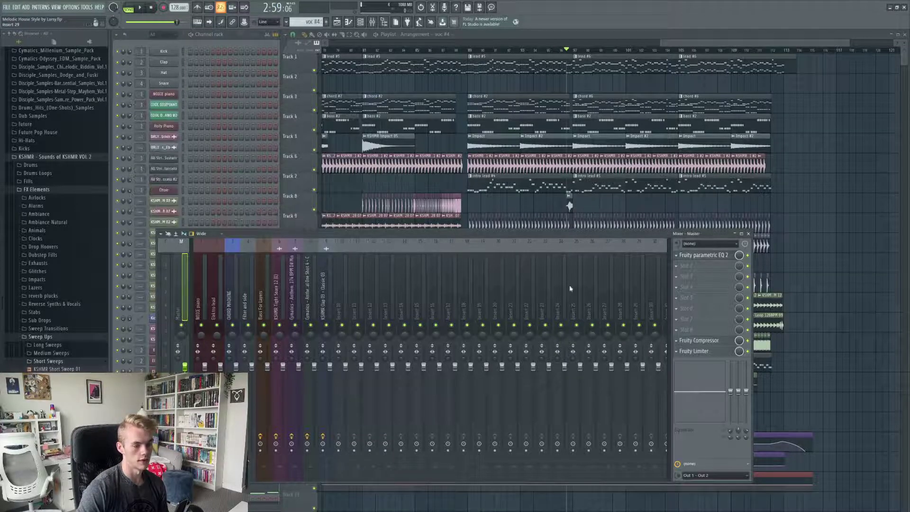
Step: Examine the master track's Fruity Compressor settings, look through its list of presets, and close the plugin
{"action": "left_click", "coordinate": [701, 341]}
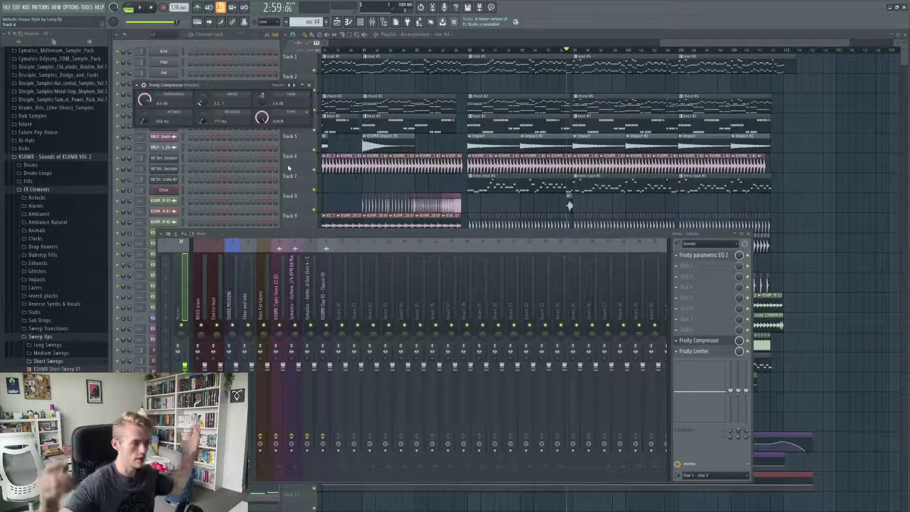
{"action": "left_click", "coordinate": [137, 85]}
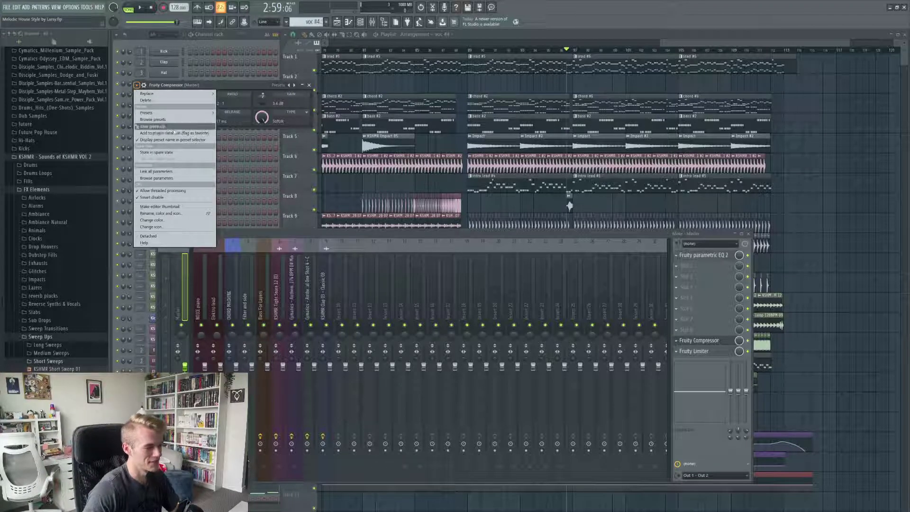
{"action": "mouse_move", "coordinate": [173, 116]}
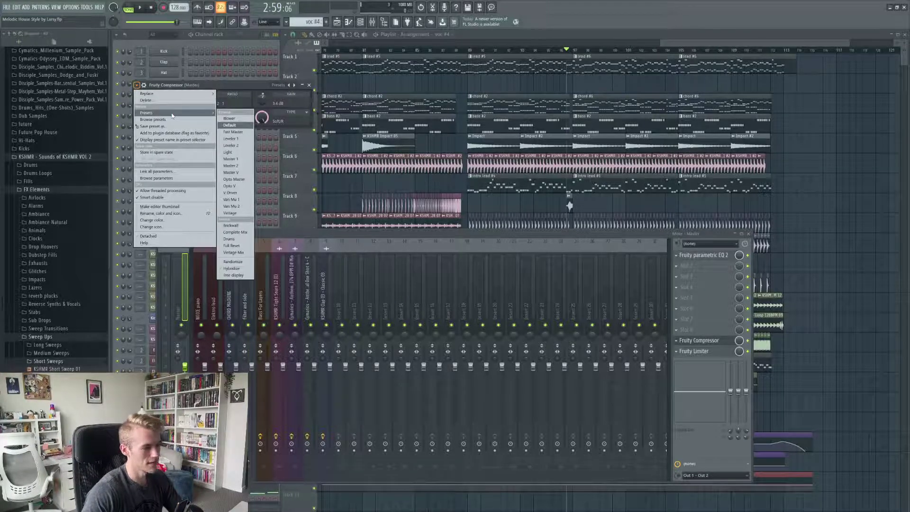
{"action": "left_click", "coordinate": [176, 86]}
{"action": "left_click", "coordinate": [137, 86]}
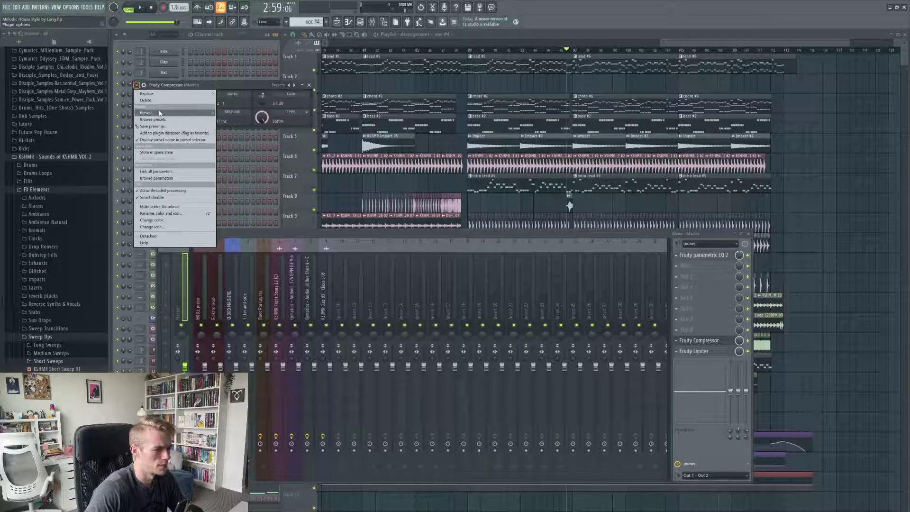
{"action": "mouse_move", "coordinate": [180, 113]}
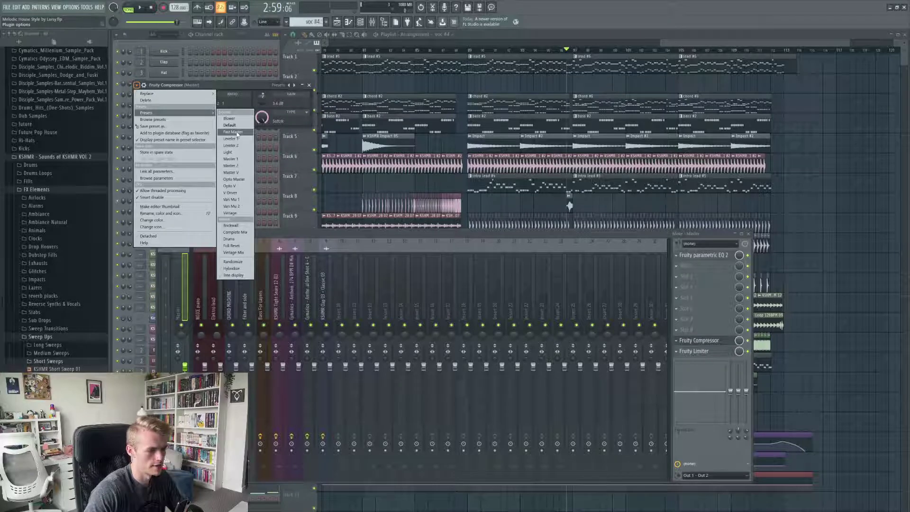
{"action": "left_click", "coordinate": [247, 87]}
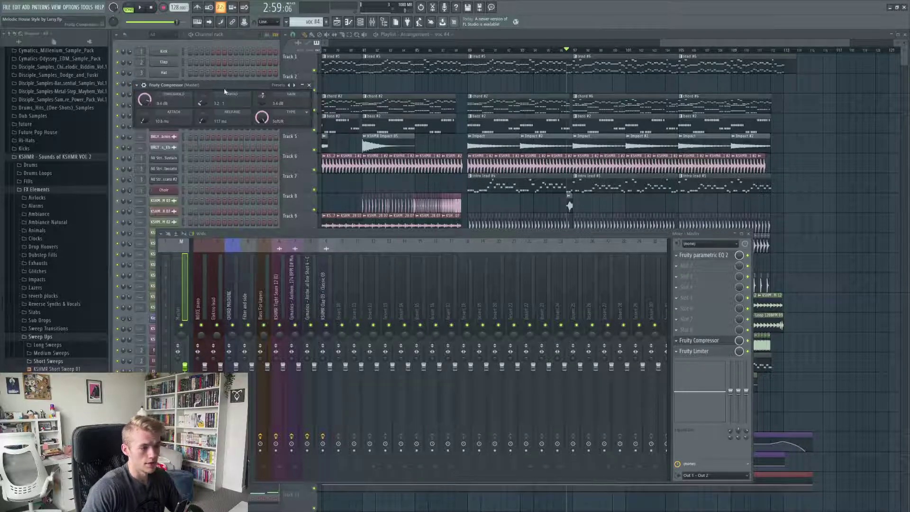
{"action": "left_click", "coordinate": [310, 86]}
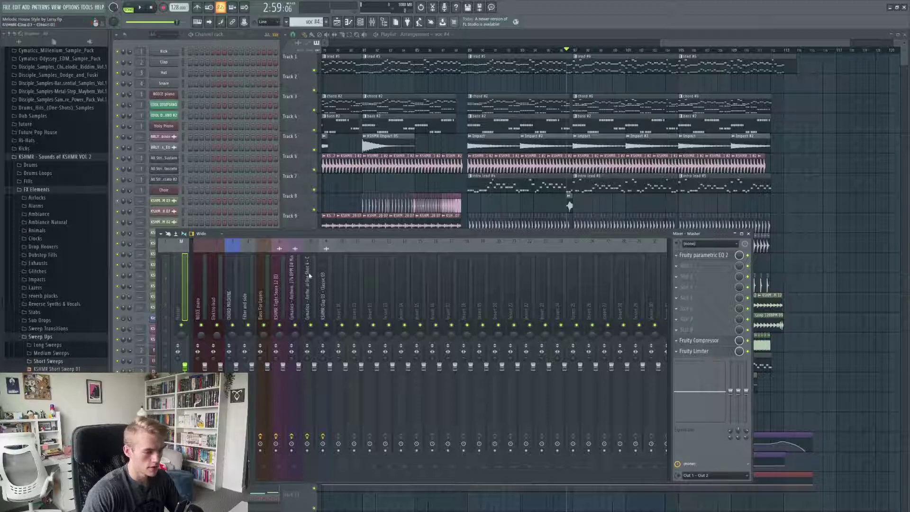
Step: Go through the mixer tracks from the NOICE piano to the KSHMR Clap to examine each one's effect chain
{"action": "left_click", "coordinate": [199, 301]}
{"action": "left_click", "coordinate": [213, 303]}
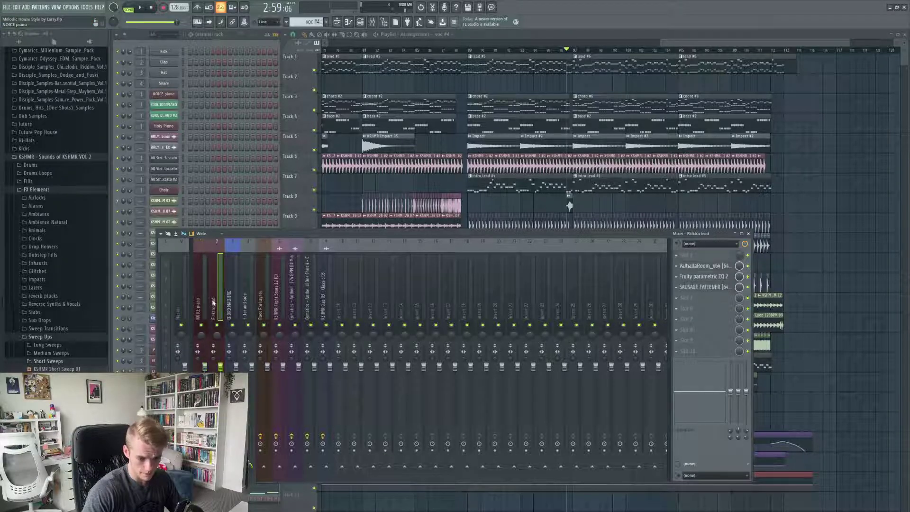
{"action": "left_click", "coordinate": [229, 304]}
{"action": "left_click", "coordinate": [243, 303]}
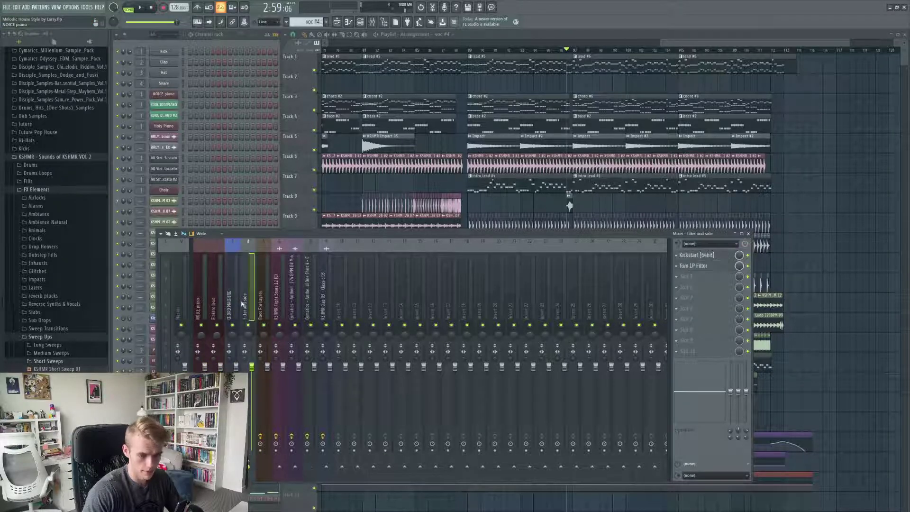
{"action": "left_click", "coordinate": [261, 303]}
{"action": "left_click", "coordinate": [277, 304]}
{"action": "left_click", "coordinate": [293, 304]}
{"action": "left_click", "coordinate": [308, 304]}
{"action": "left_click", "coordinate": [325, 304]}
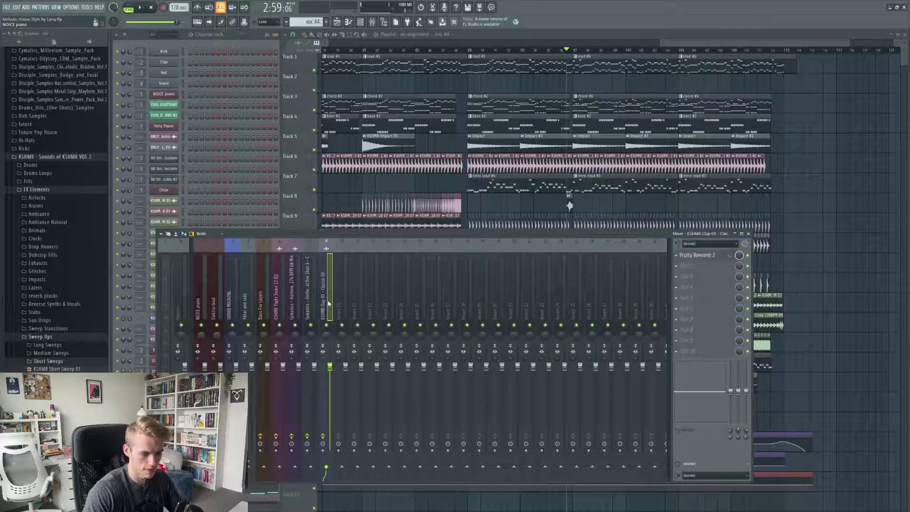
{"action": "left_click", "coordinate": [261, 304]}
{"action": "left_click", "coordinate": [199, 304]}
Step: Fit the whole arrangement into the playlist view and play the song from the beginning
{"action": "left_click_drag", "start_coordinate": [679, 43], "coordinate": [686, 42]}
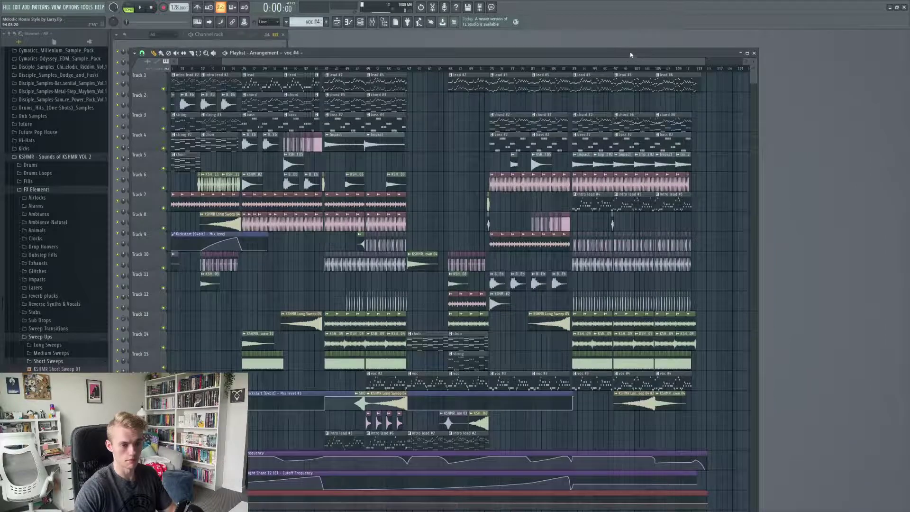
{"action": "left_click_drag", "start_coordinate": [631, 55], "coordinate": [776, 36]}
{"action": "scroll", "coordinate": [734, 57], "scroll_direction": "down", "scroll_amount": 1}
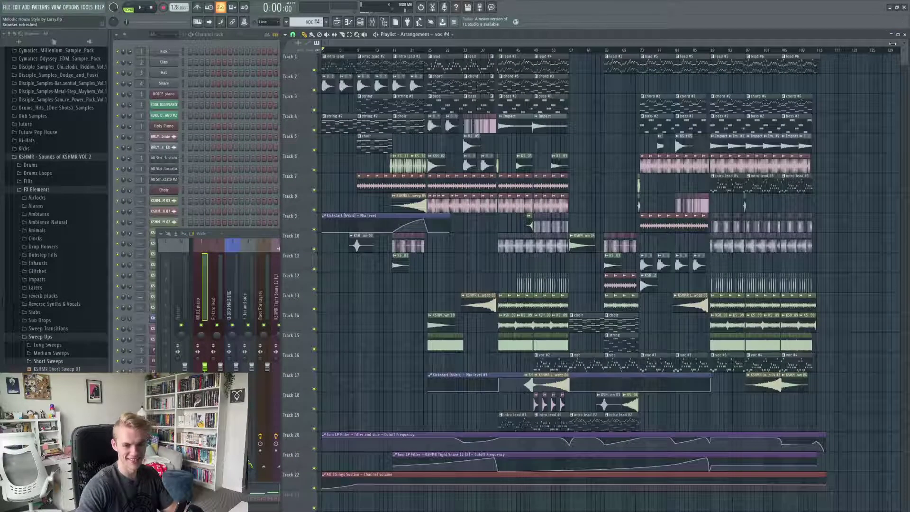
{"action": "left_click_drag", "start_coordinate": [893, 44], "coordinate": [820, 44]}
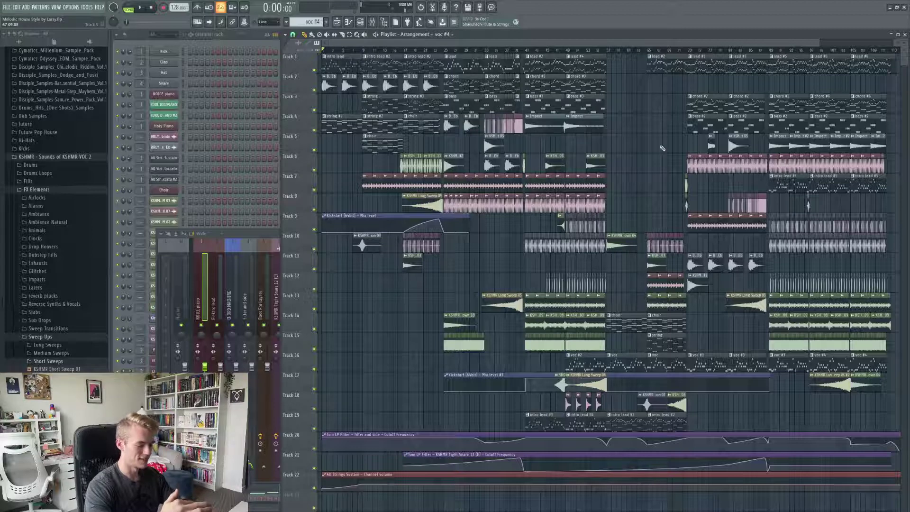
{"action": "key", "text": "space"}
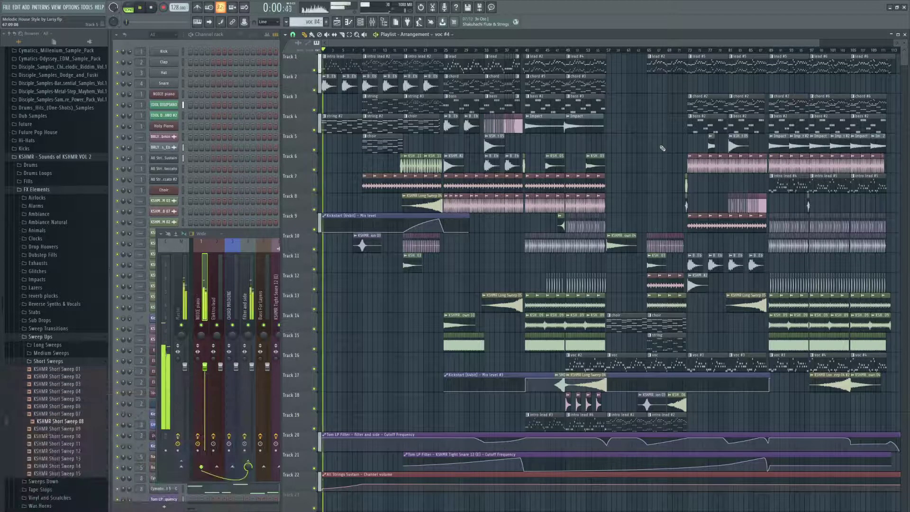